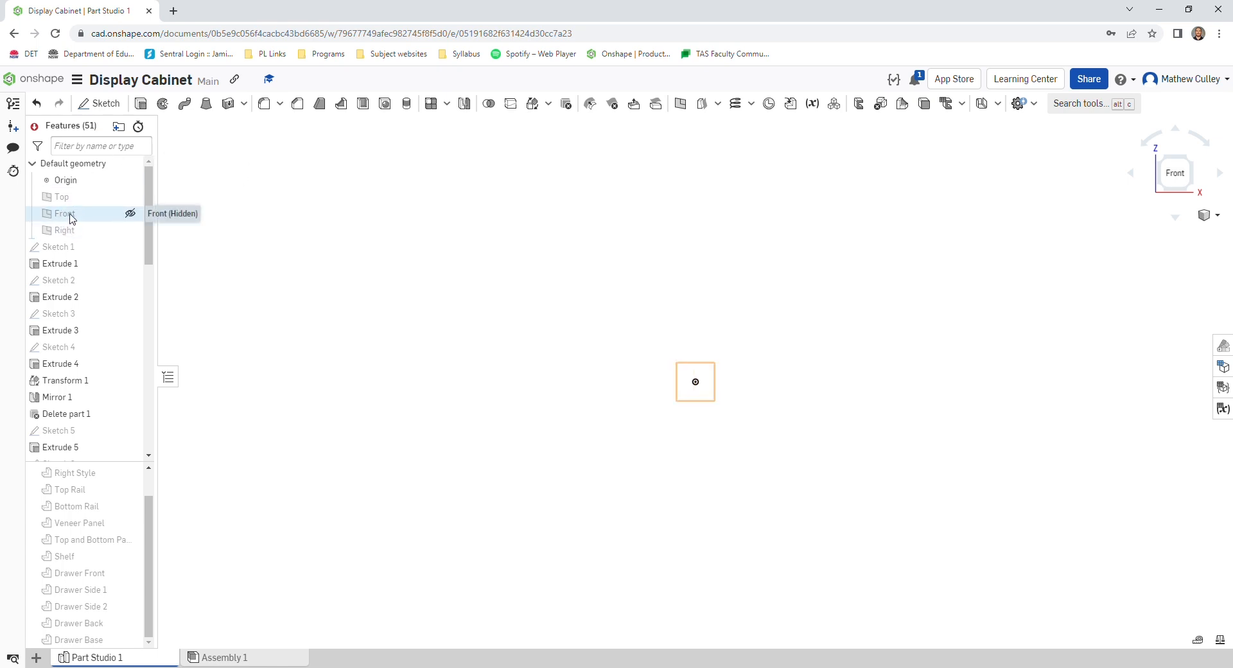
# Step: Sketch a rectangle 400 mm wide and 268 mm high on the Front plane, below and around the origin
pyautogui.click(70, 218)
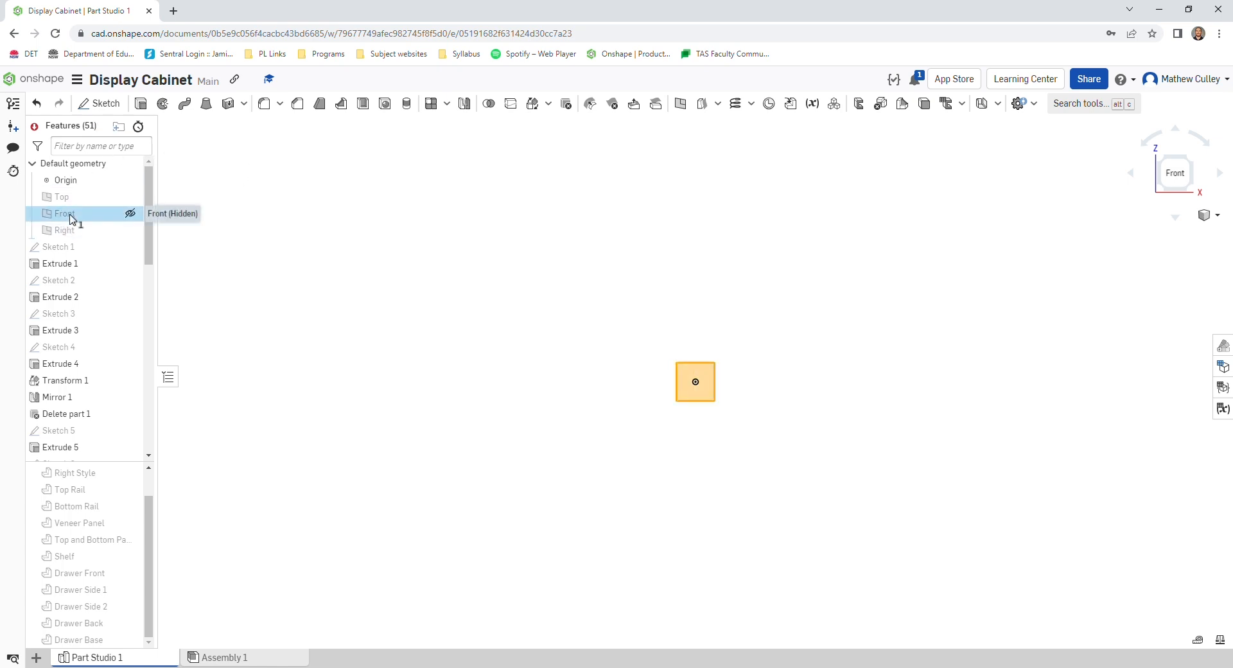
pyautogui.click(103, 104)
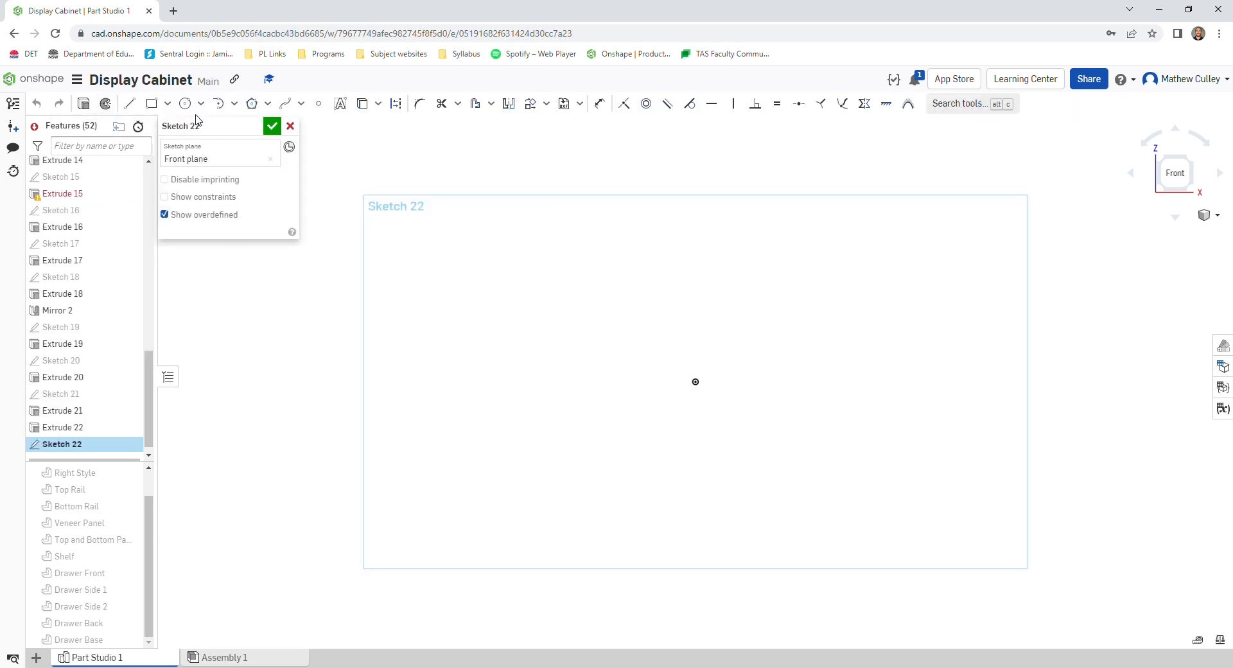
pyautogui.press('g')
pyautogui.click(542, 266)
pyautogui.click(782, 516)
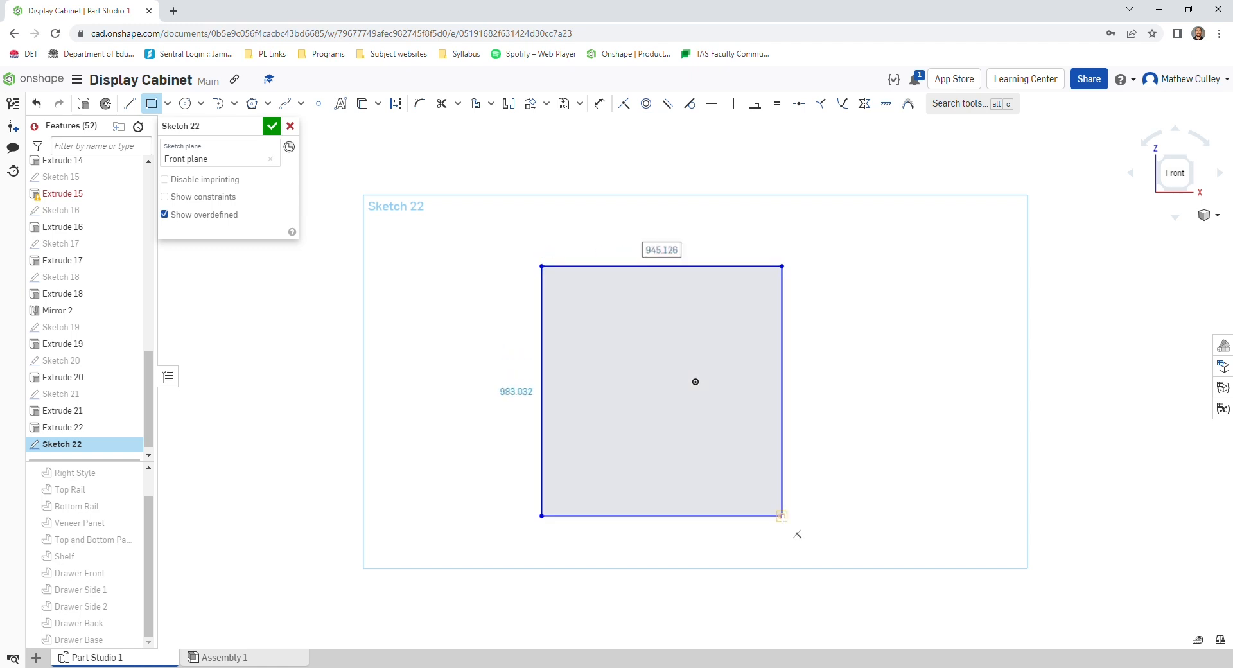
pyautogui.write('400')
pyautogui.press('Tab')
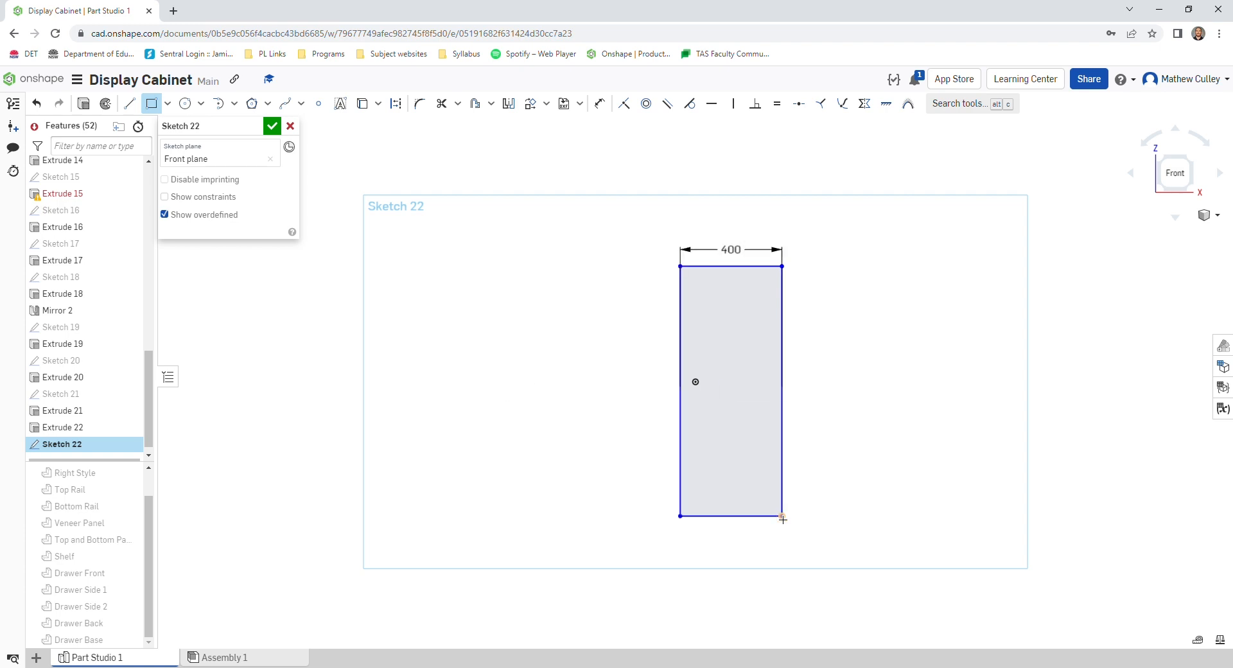
pyautogui.write('268')
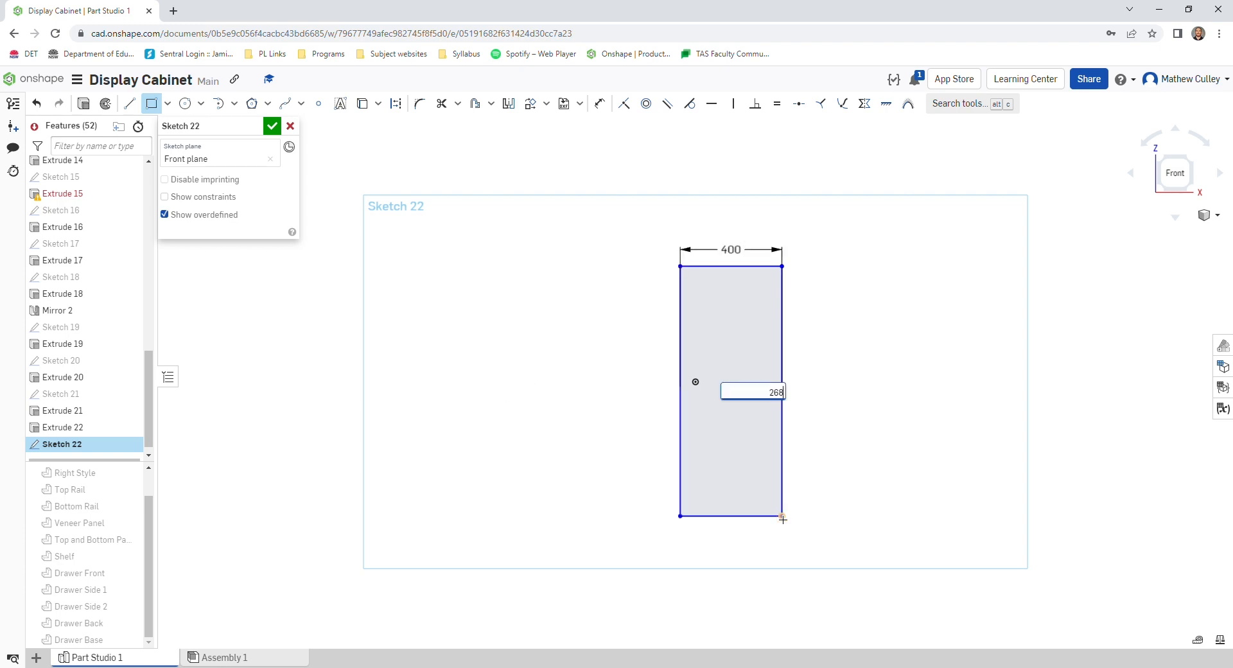
pyautogui.press('Return')
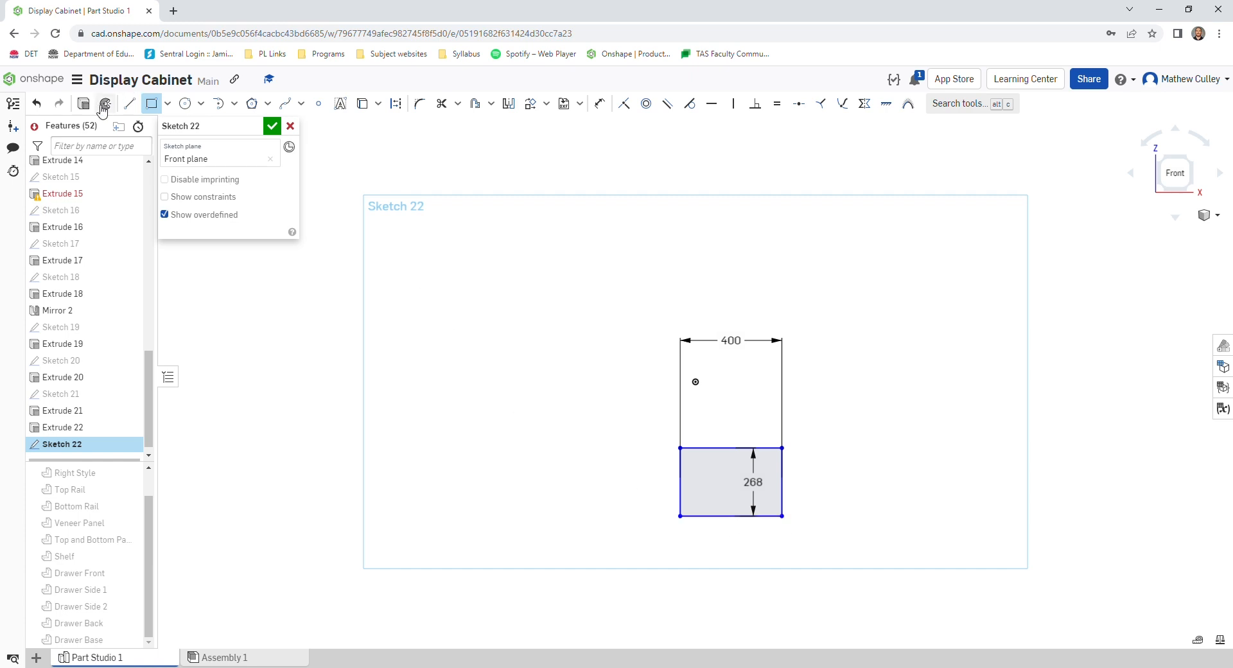
# Step: Extrude the rectangle sketch 3 mm as a new solid part
pyautogui.press('Return')
pyautogui.hotkey('shift', 'e')
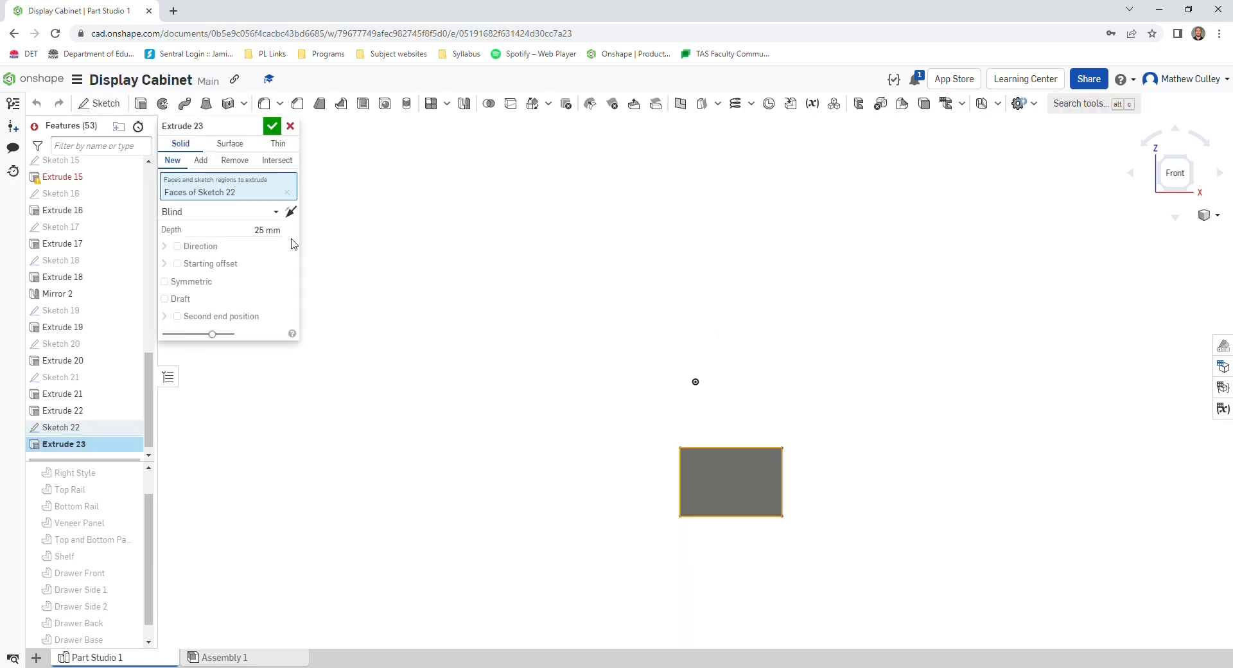
pyautogui.click(272, 235)
pyautogui.write('3')
pyautogui.click(272, 126)
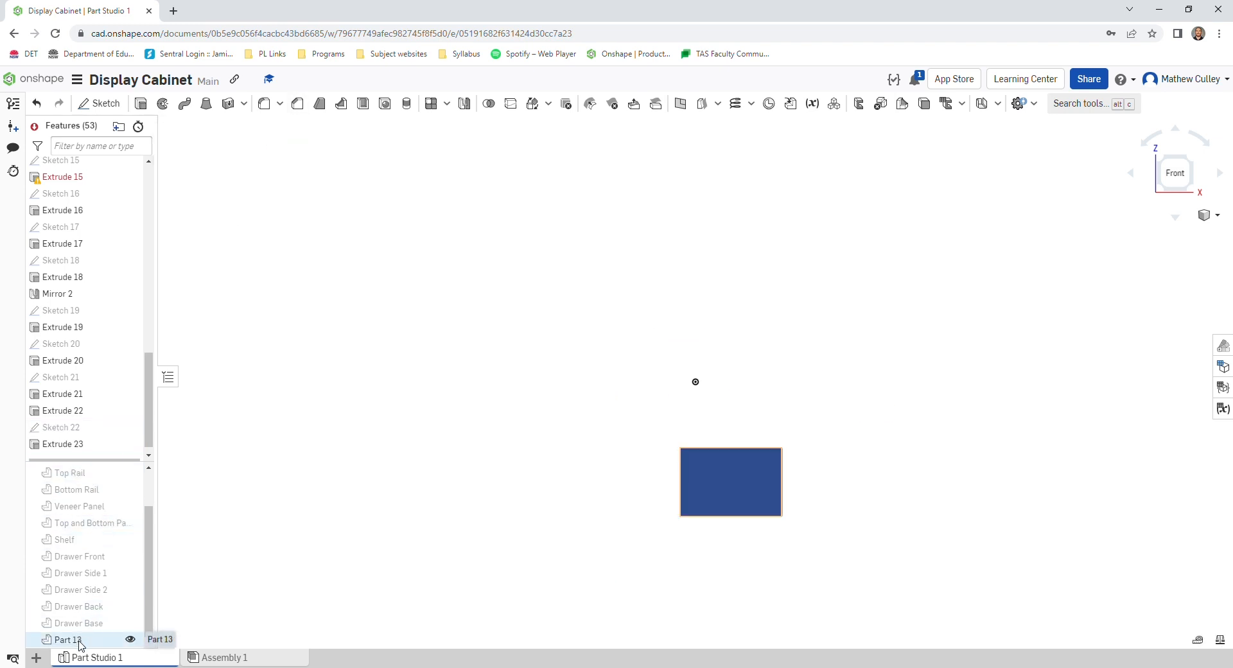
# Step: Rename the newly extruded panel part as Backing
pyautogui.rightClick(81, 641)
pyautogui.click(160, 429)
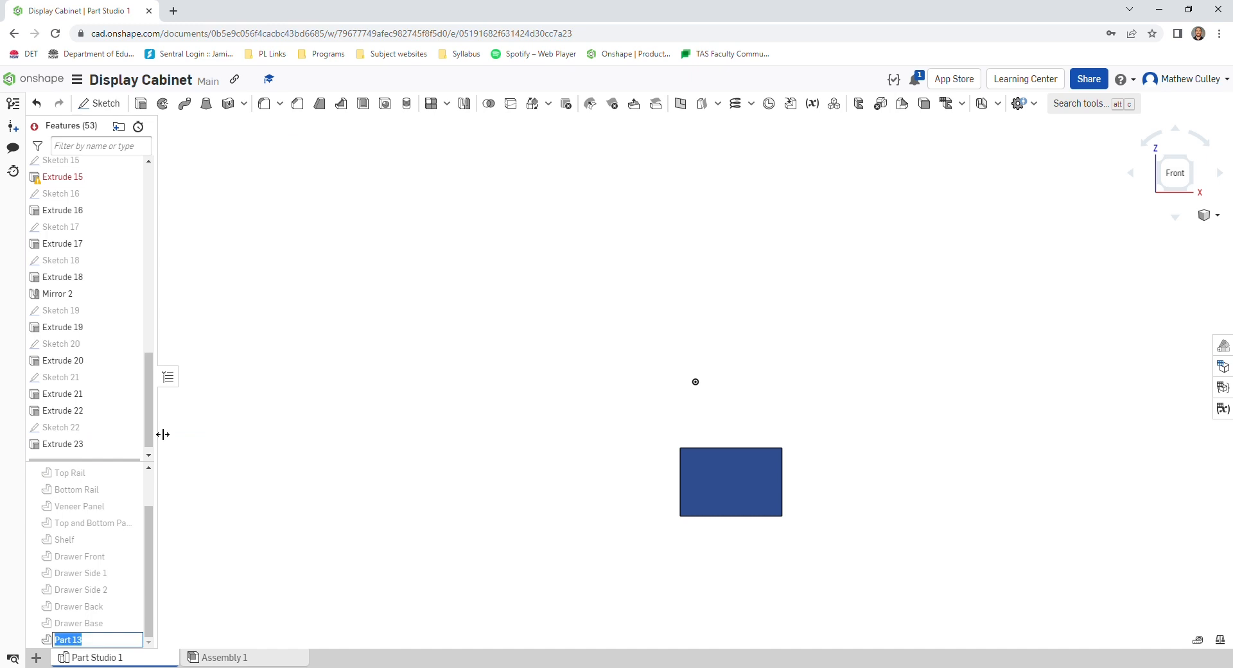
pyautogui.write('Backing')
pyautogui.press('Return')
# Step: Insert one Backing part into Assembly 1, placing it in the empty space beside the cabinet
pyautogui.click(243, 657)
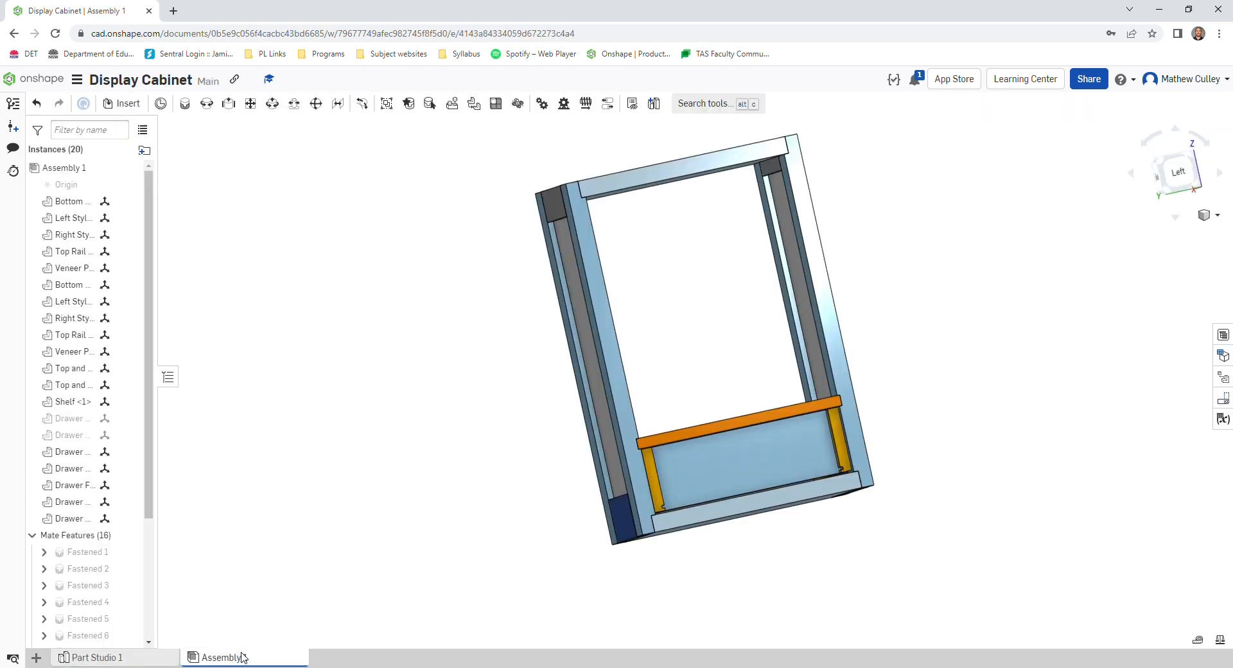
pyautogui.click(1174, 180)
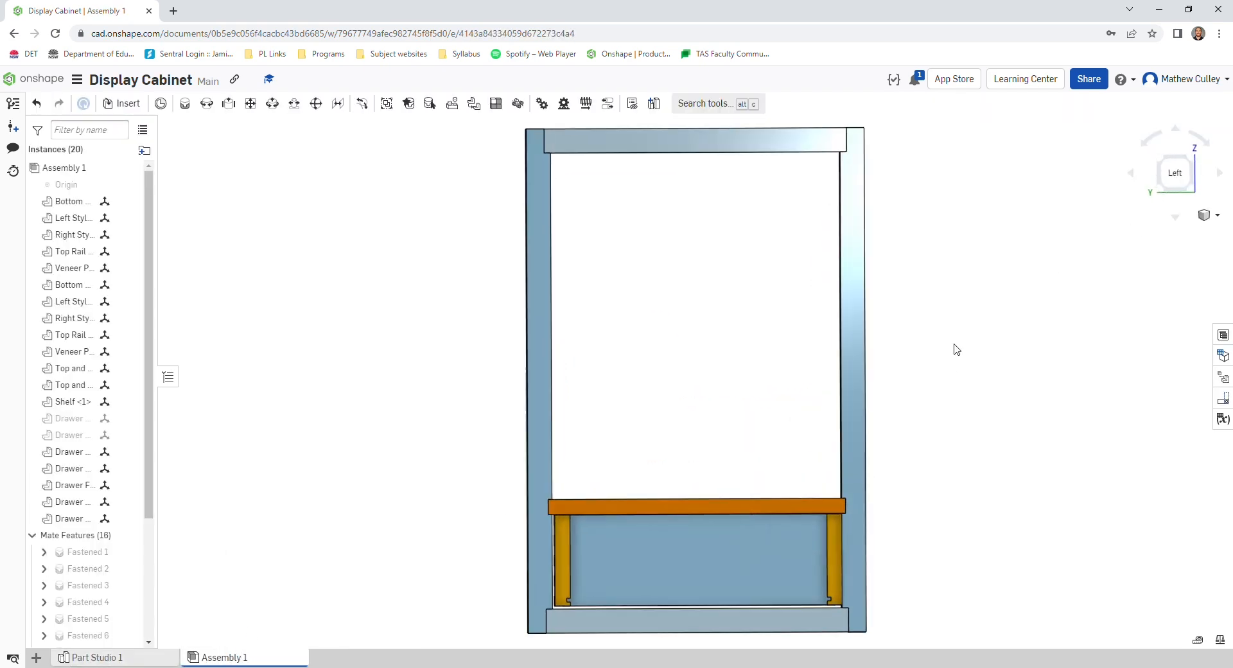
pyautogui.moveTo(962, 374); pyautogui.dragTo(992, 379, button='right')
pyautogui.scroll(-3, 992, 378)
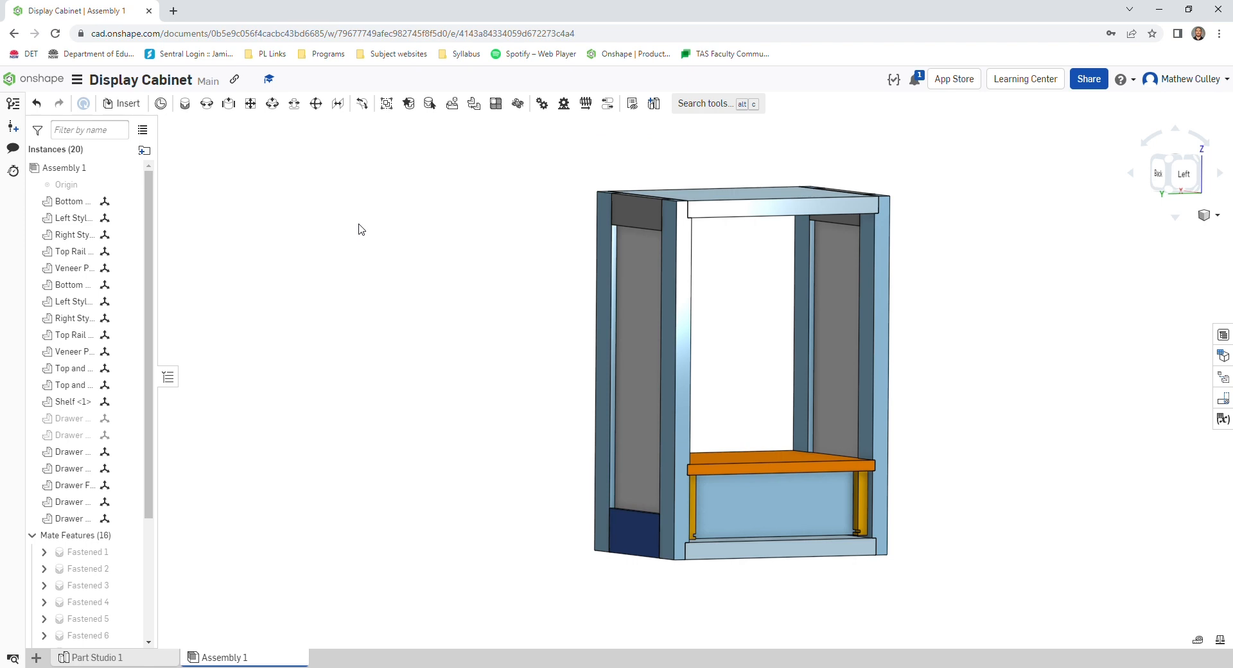
pyautogui.click(123, 105)
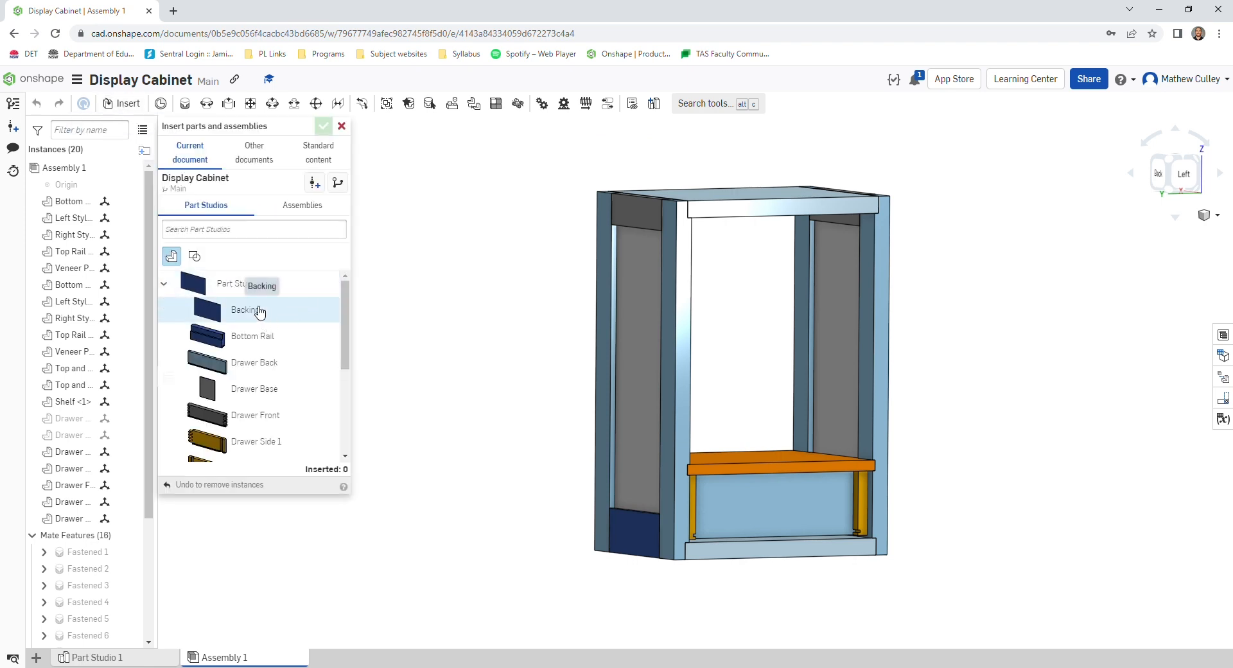
pyautogui.click(287, 317)
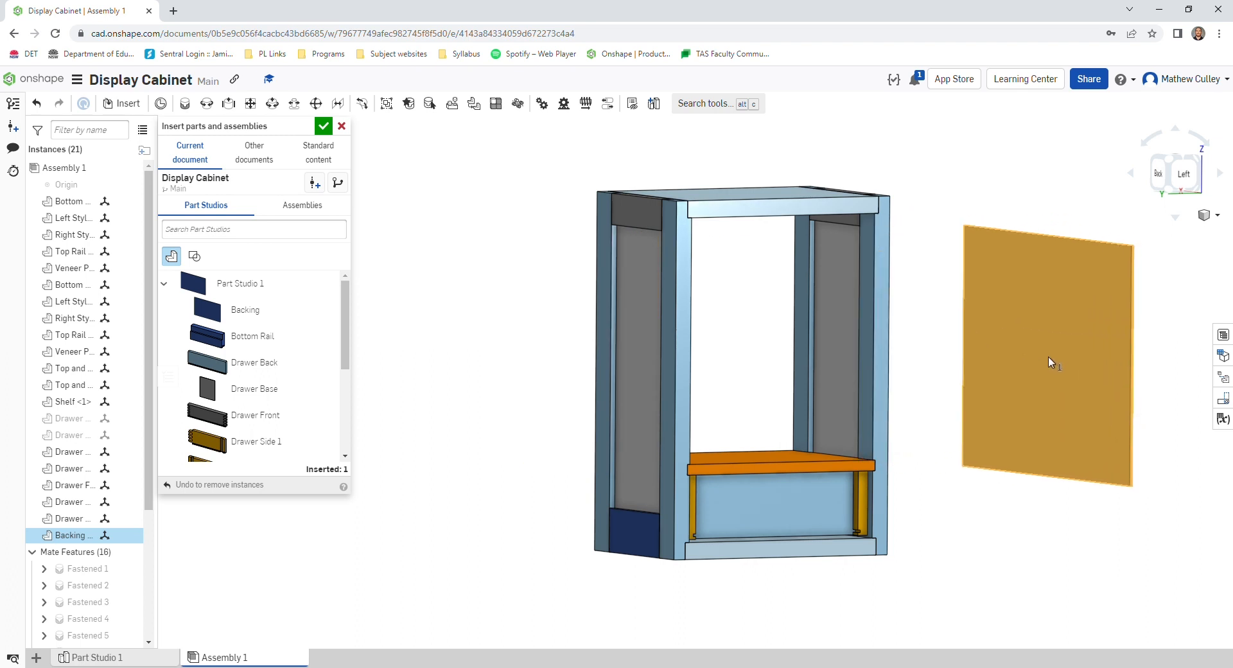
pyautogui.click(1049, 362)
pyautogui.click(323, 126)
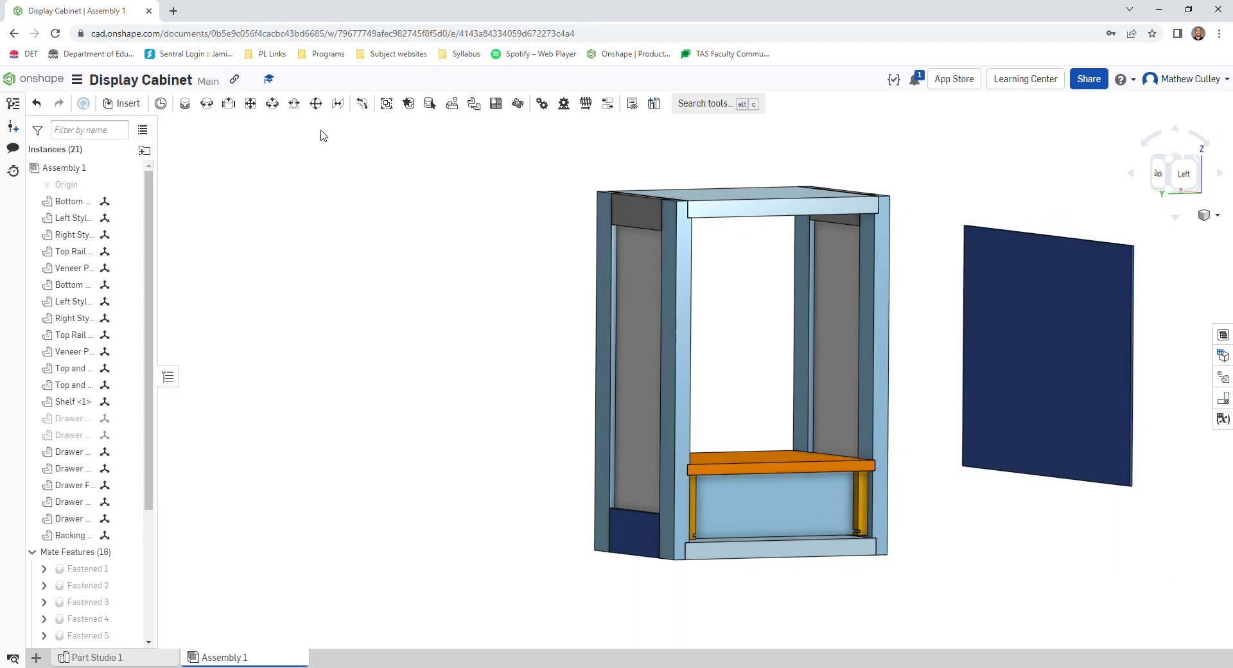
# Step: Rotate the Backing panel 90 degrees within its own plane so its long side stands upright
pyautogui.click(1073, 355)
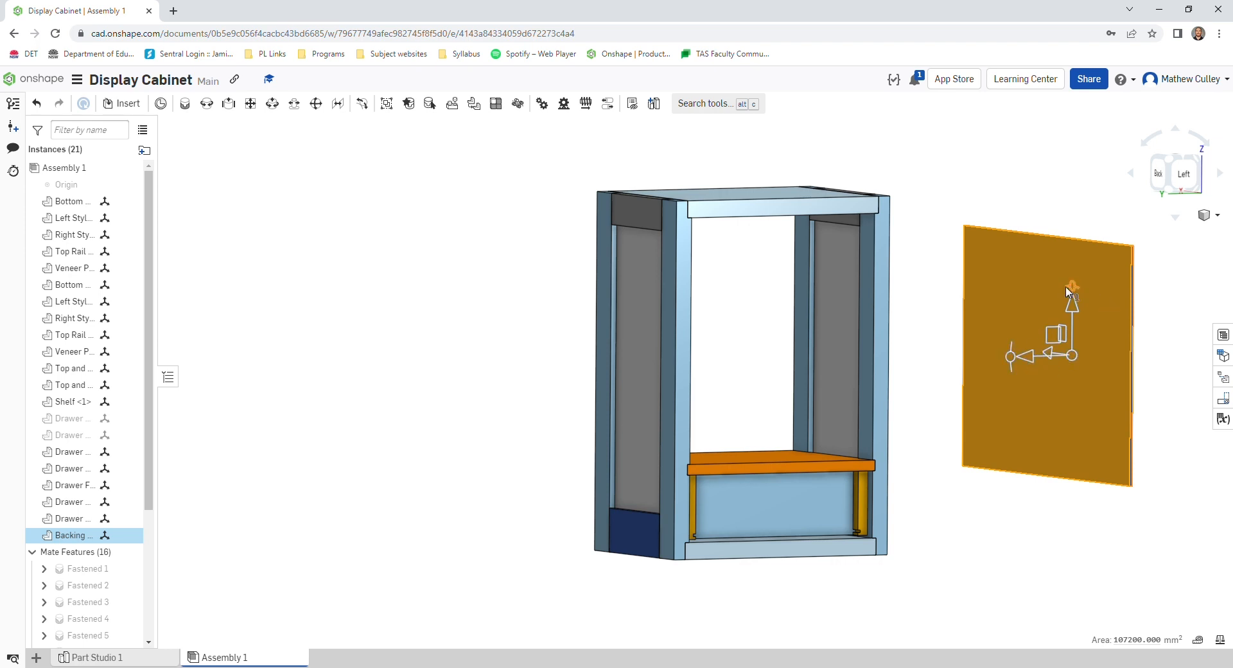
pyautogui.moveTo(1066, 287); pyautogui.dragTo(1069, 373)
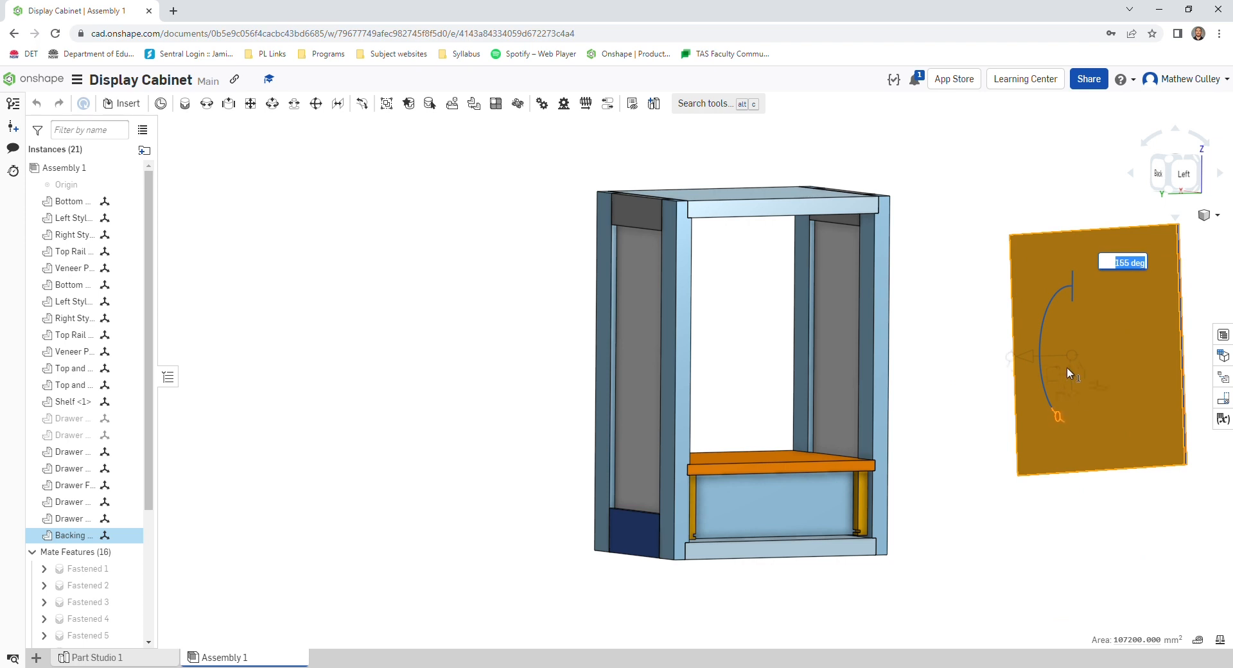
pyautogui.write('90')
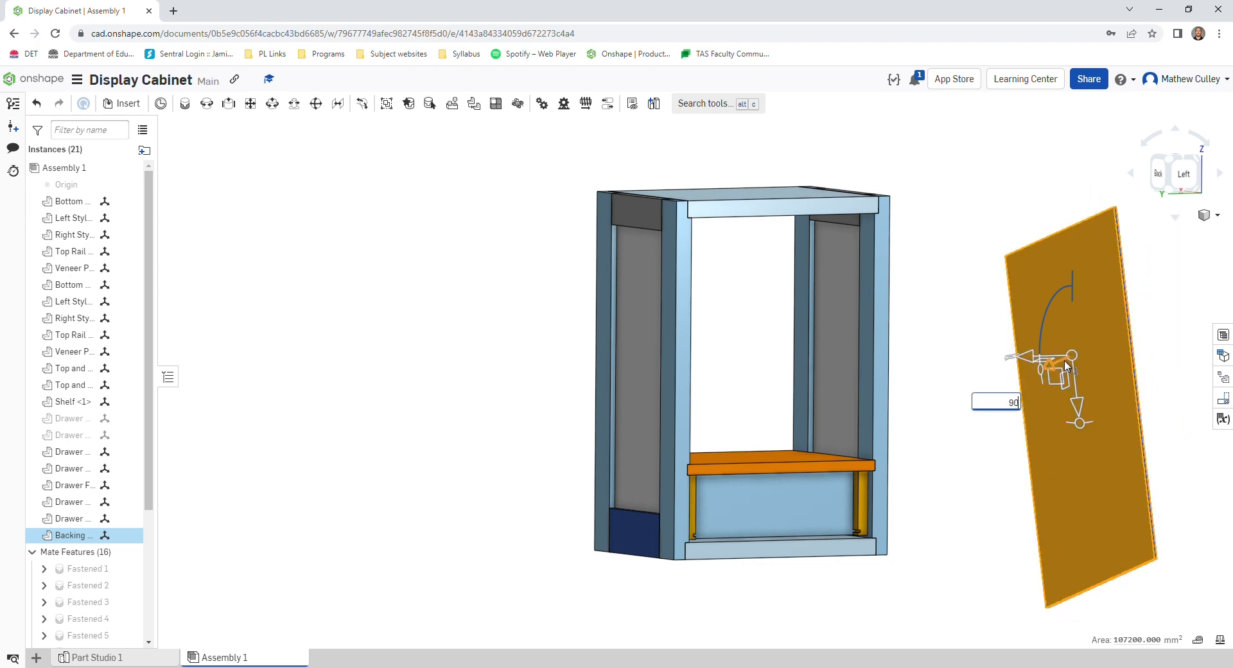
pyautogui.press('Return')
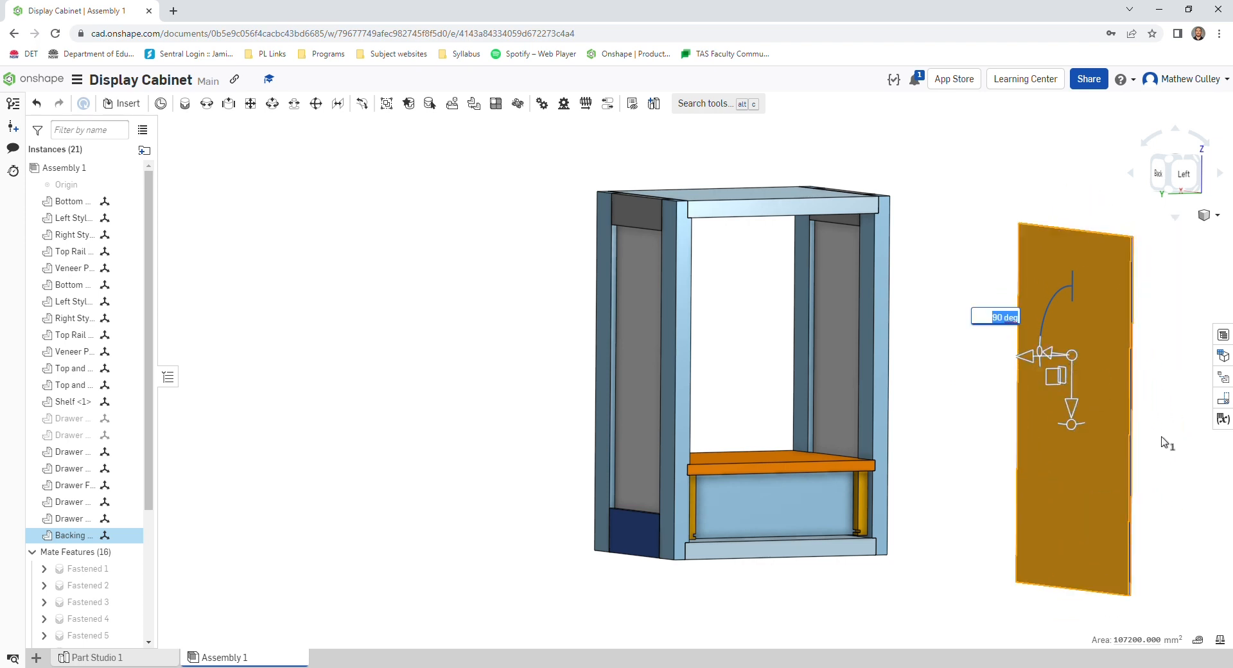
# Step: Rotate the Backing panel 90 degrees about its vertical direction so it lies parallel to the cabinet's open back
pyautogui.moveTo(1161, 441); pyautogui.dragTo(1146, 459, button='right')
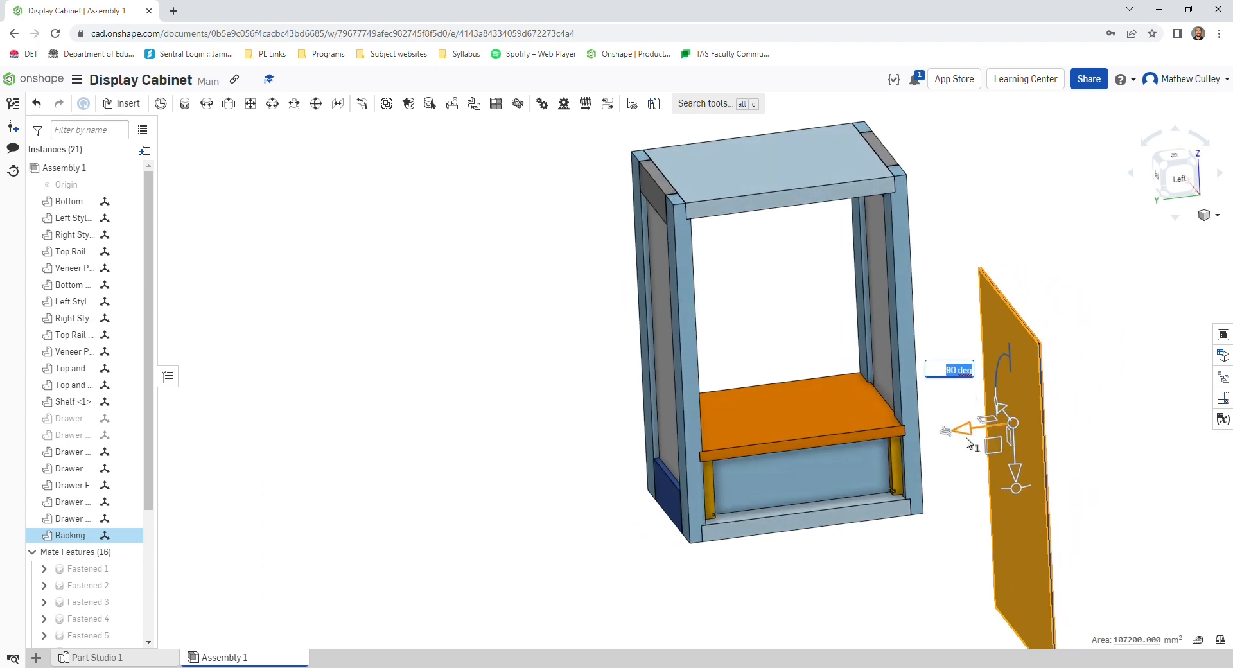
pyautogui.moveTo(948, 432); pyautogui.dragTo(969, 390)
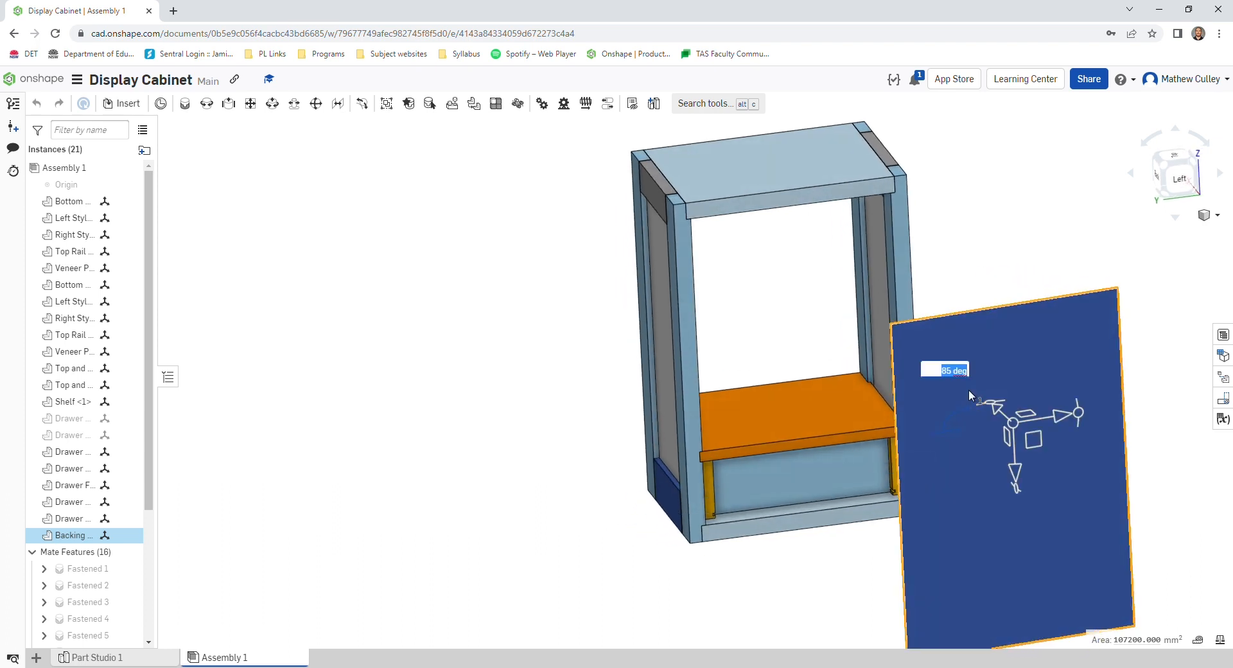
pyautogui.write('90')
pyautogui.press('Return')
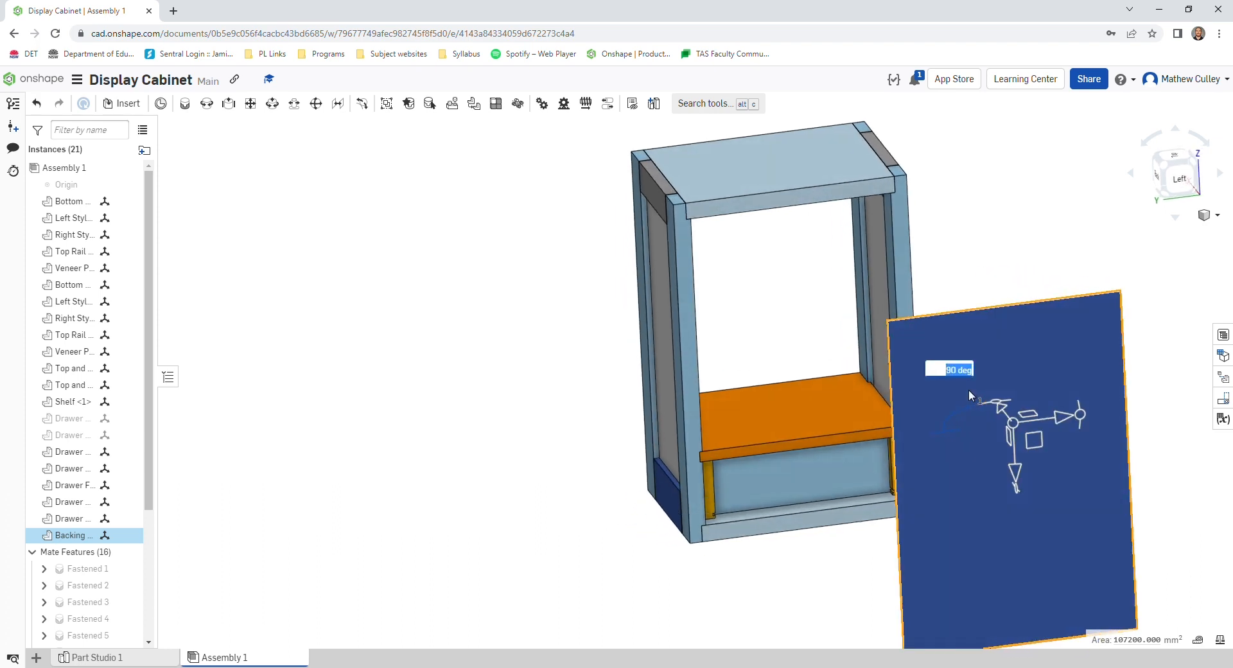
pyautogui.click(530, 411)
pyautogui.scroll(-2, 520, 334)
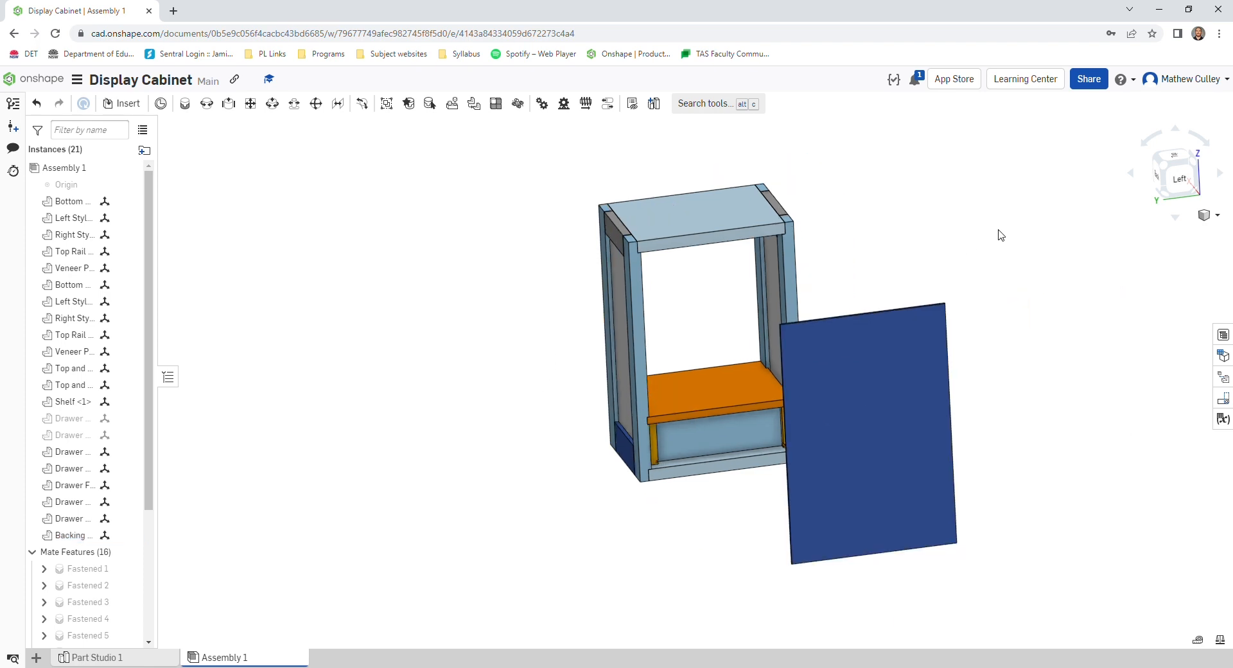
# Step: Start a Fastened mate and select the Backing panel's upper corner on the cabinet-facing side as the first mate connector
pyautogui.moveTo(1013, 248); pyautogui.dragTo(983, 272, button='right')
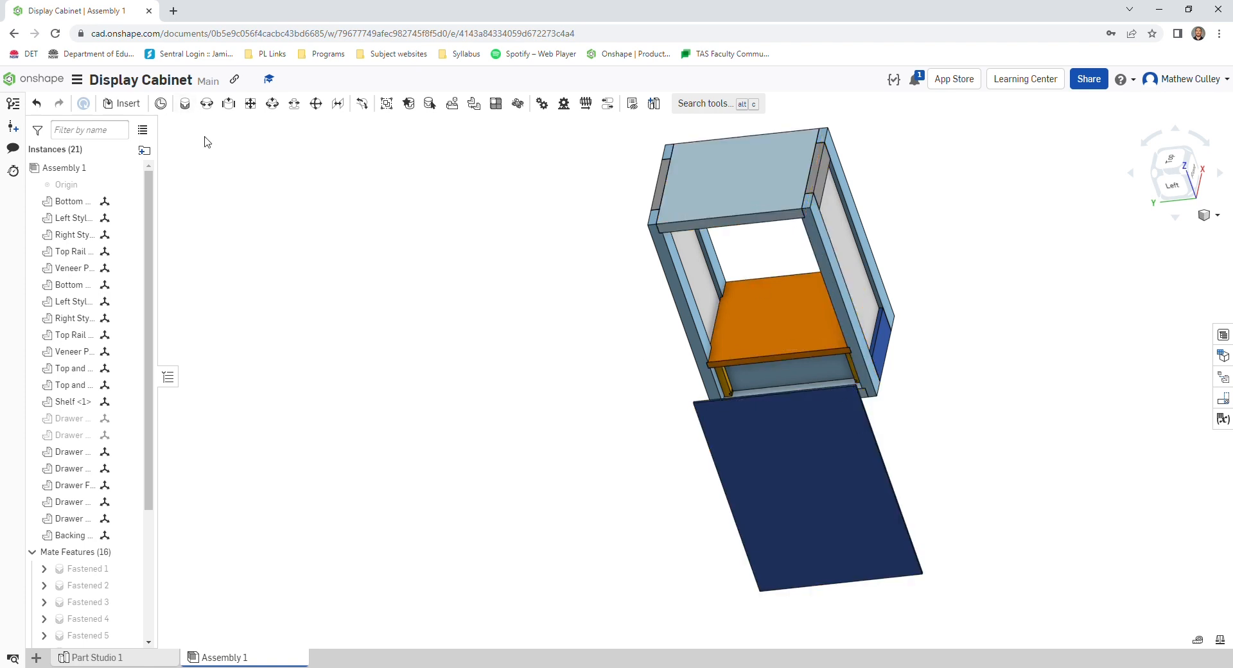
pyautogui.press('f')
pyautogui.scroll(5, 864, 368)
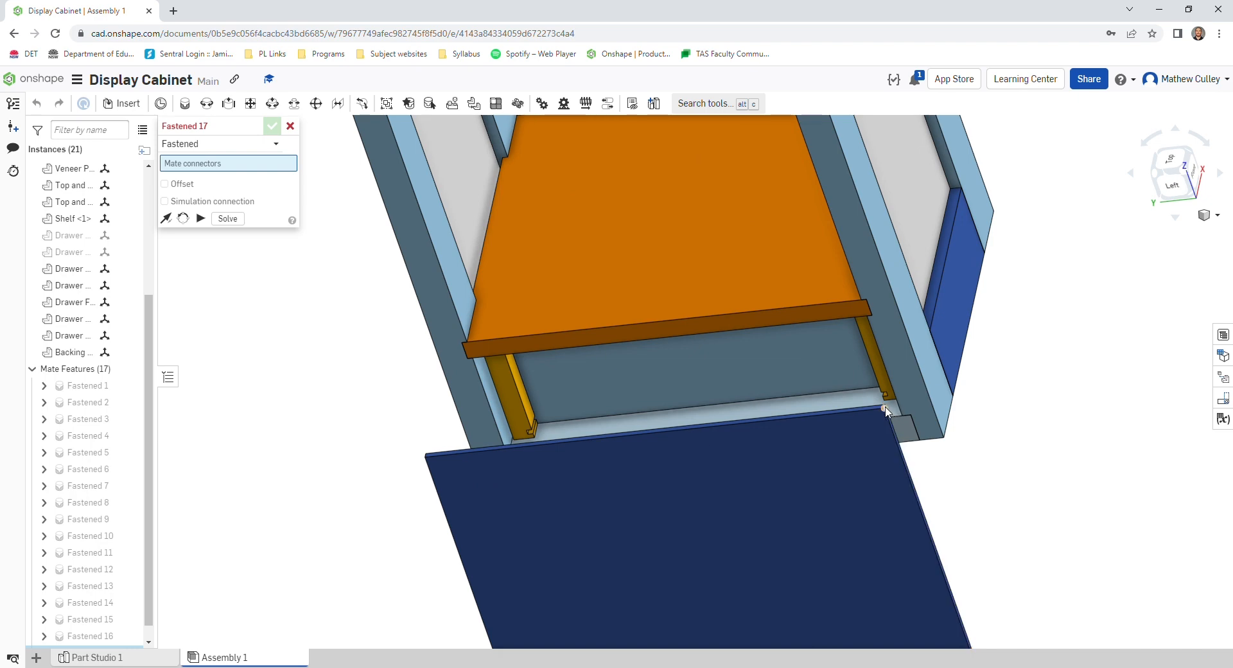
pyautogui.moveTo(862, 167); pyautogui.dragTo(756, 220, button='right')
pyautogui.scroll(-3, 1062, 325)
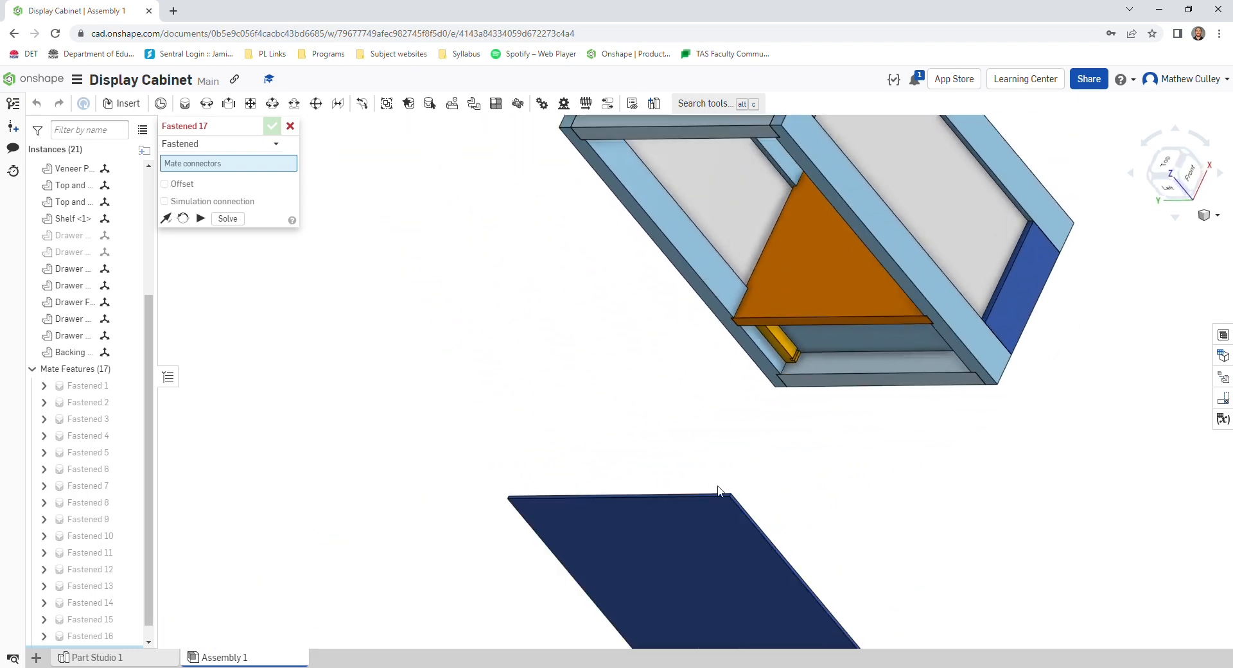
pyautogui.scroll(4, 719, 491)
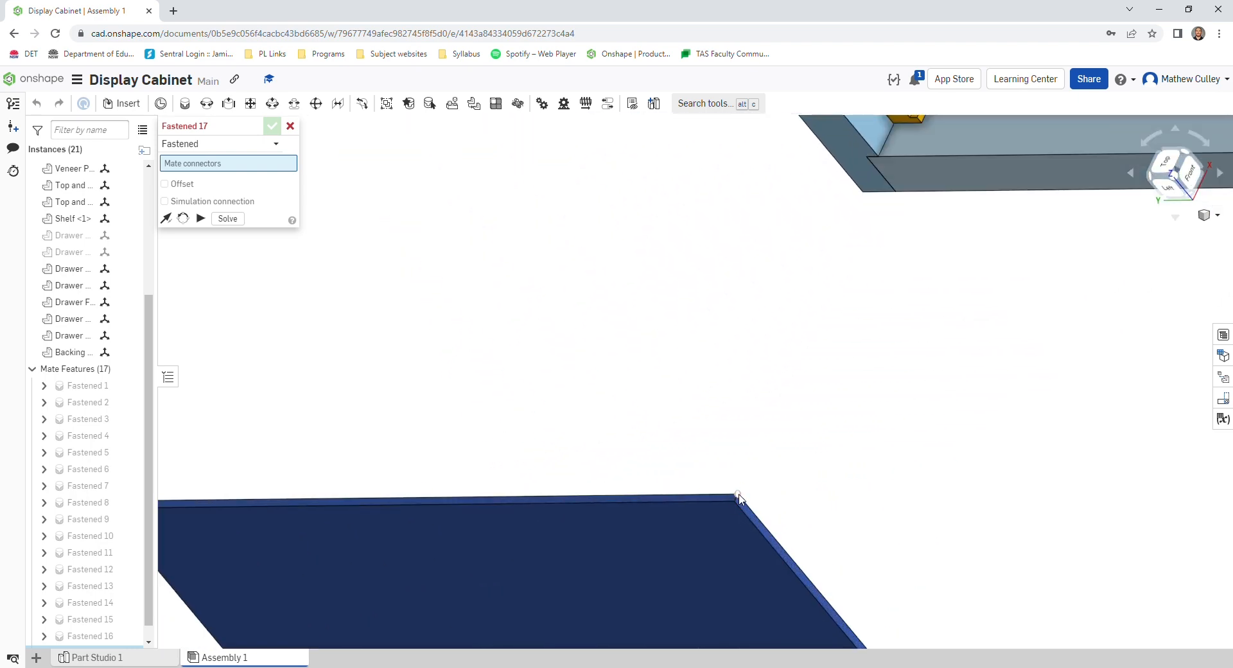
pyautogui.moveTo(738, 494); pyautogui.dragTo(711, 490, button='right')
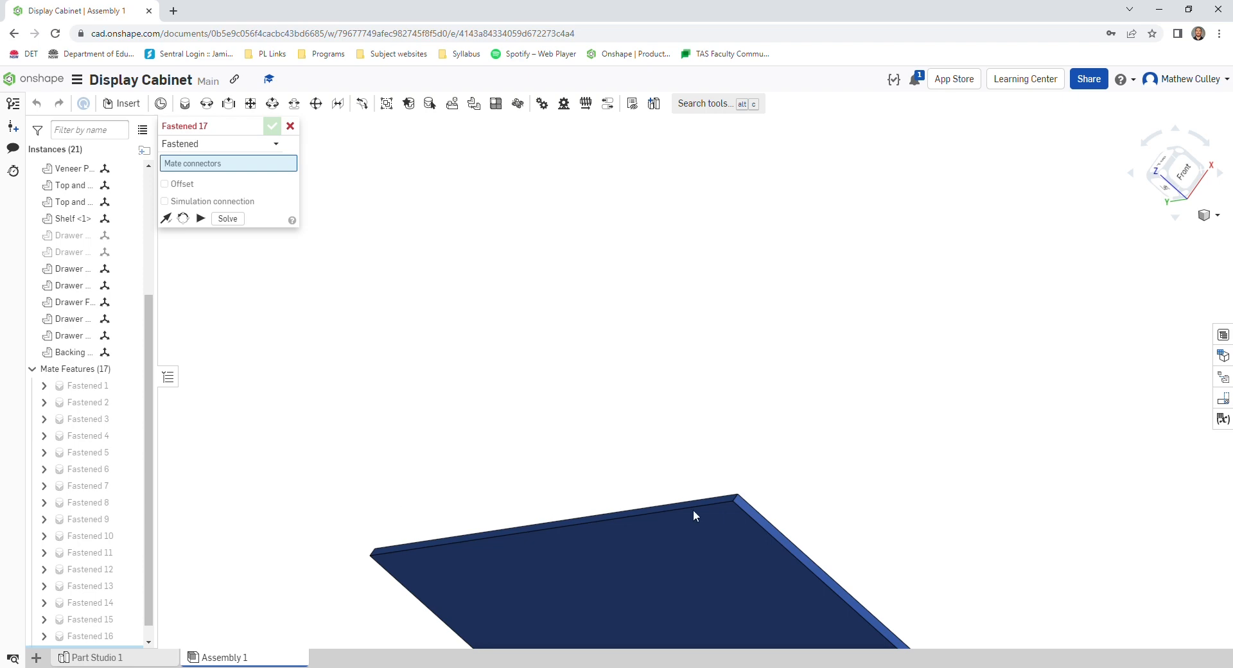
pyautogui.click(1184, 172)
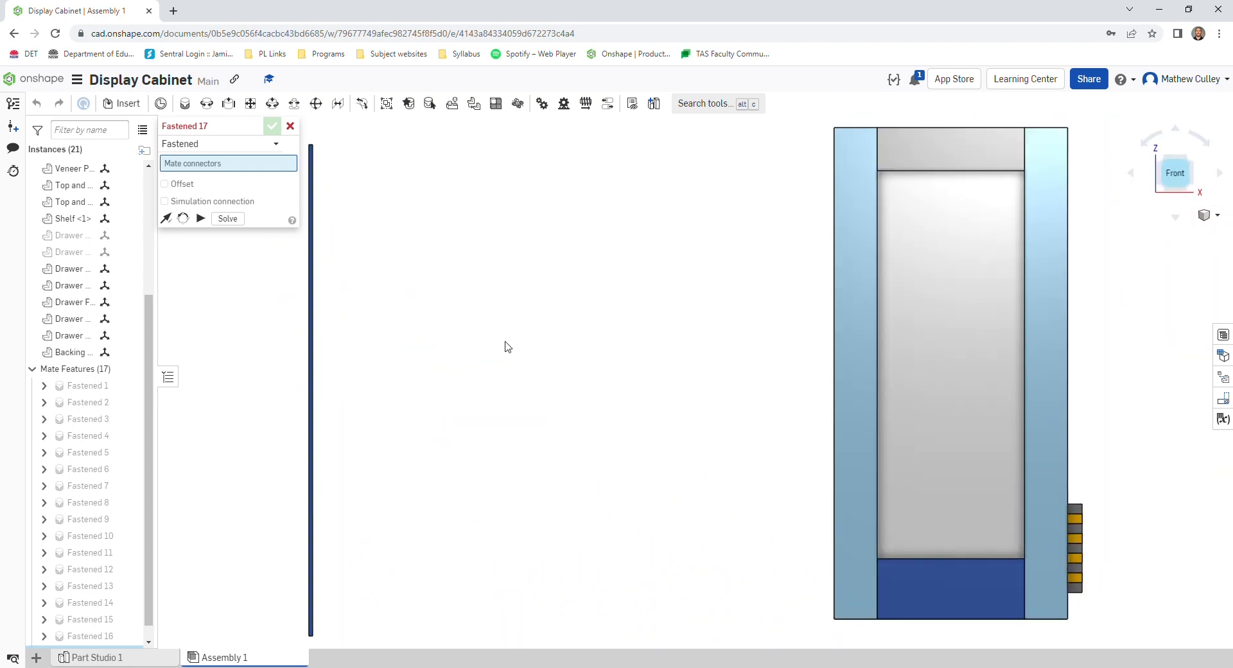
pyautogui.scroll(8, 551, 267)
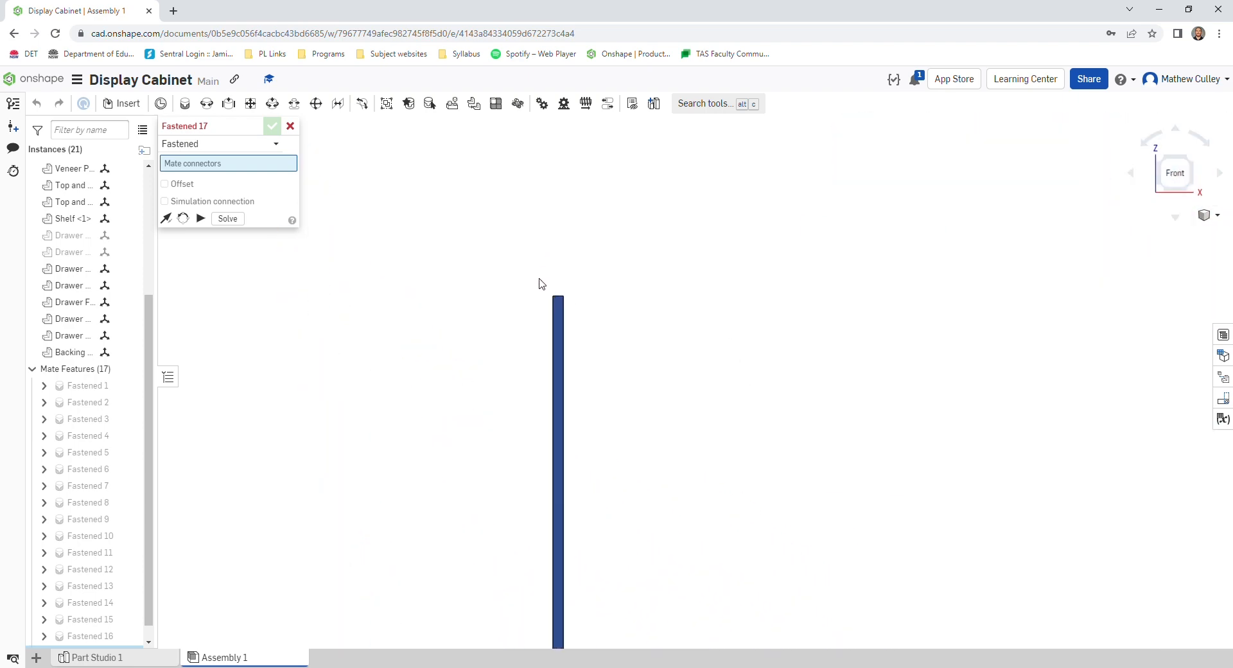
pyautogui.moveTo(540, 281); pyautogui.dragTo(553, 301, button='right')
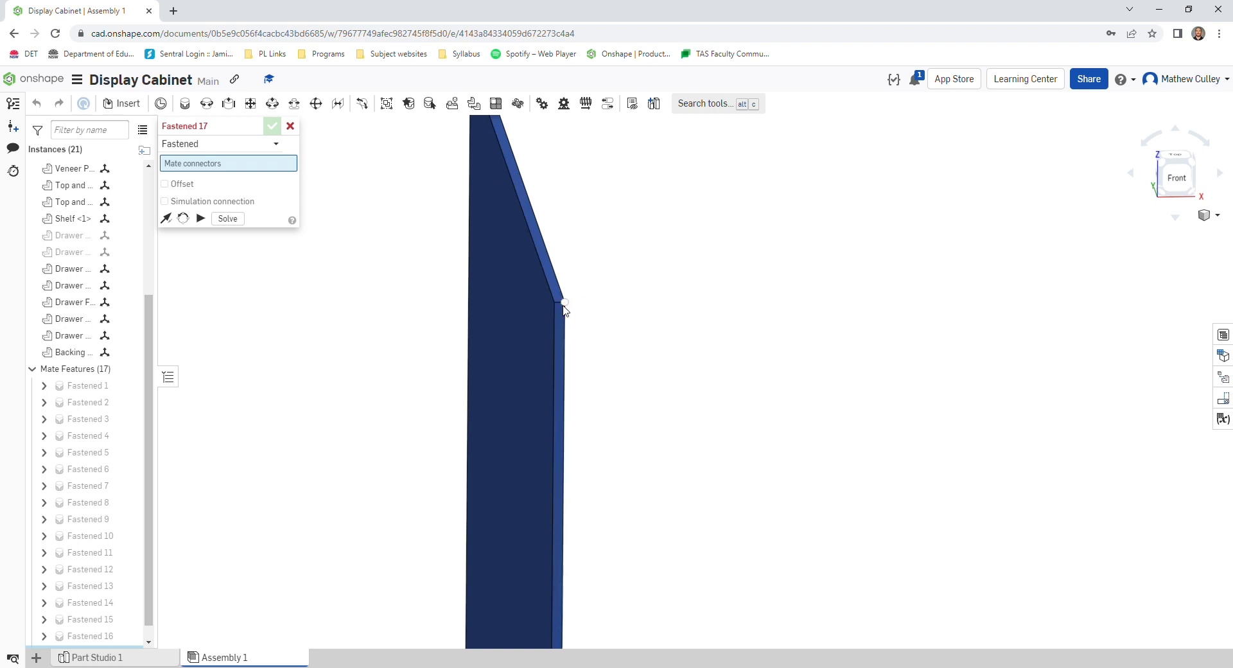
pyautogui.moveTo(563, 305); pyautogui.dragTo(556, 301, button='right')
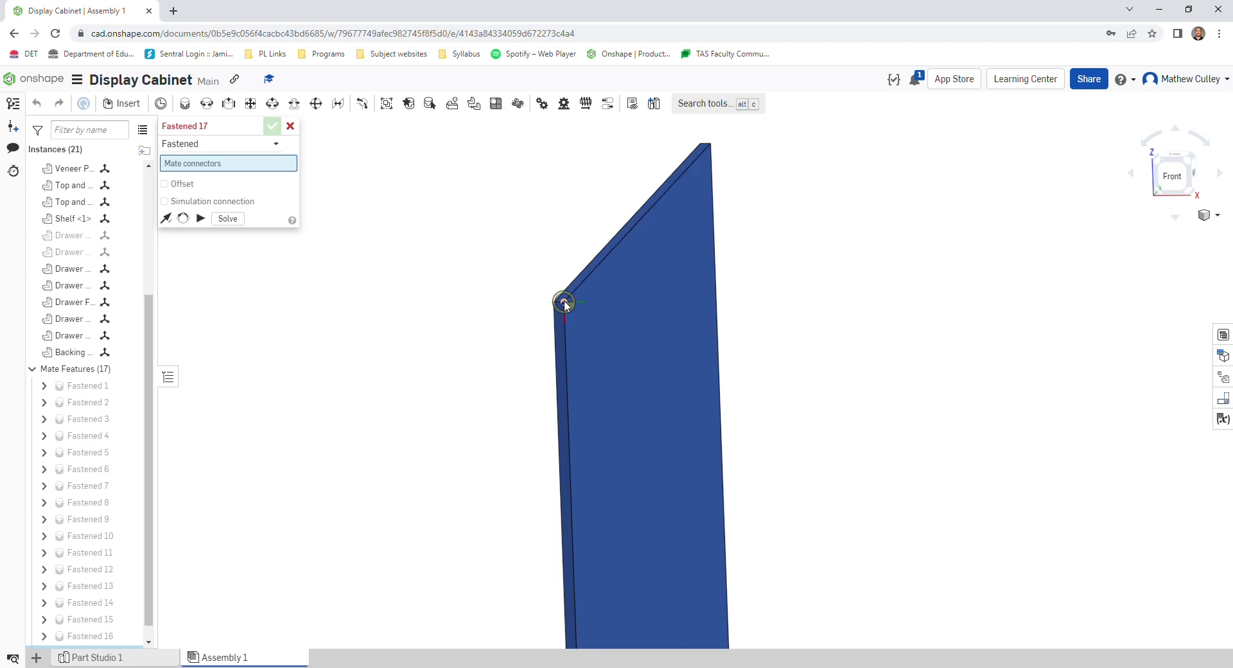
pyautogui.moveTo(562, 299); pyautogui.dragTo(570, 314, button='right')
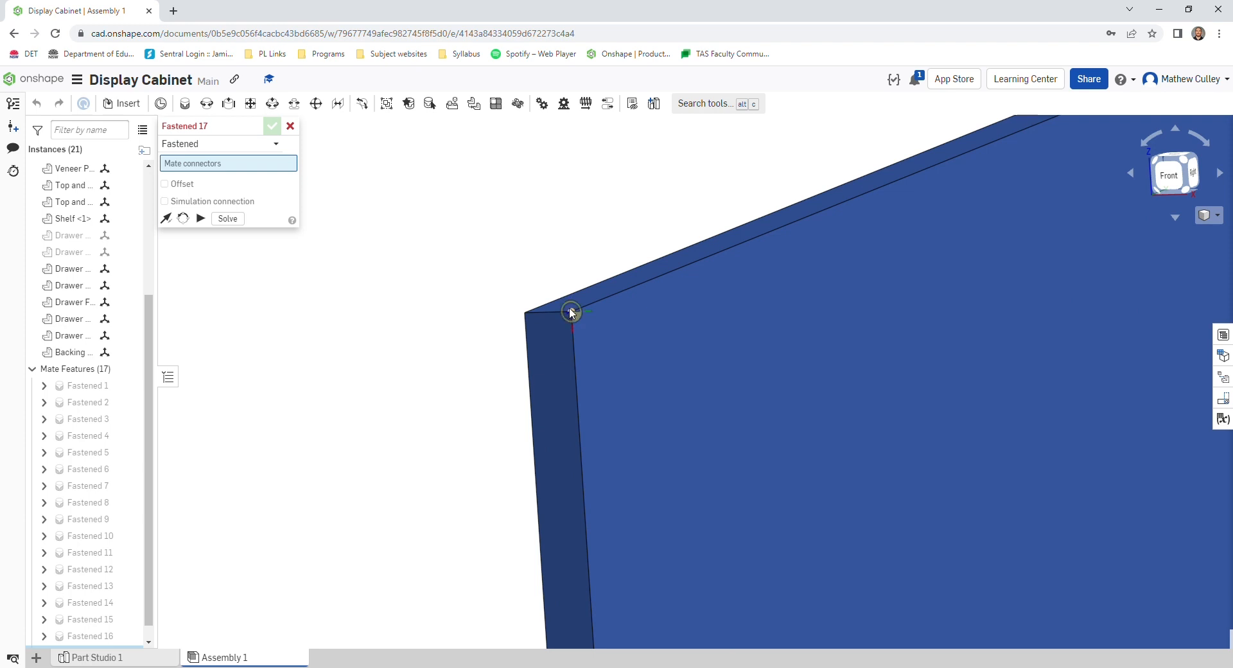
pyautogui.click(569, 309)
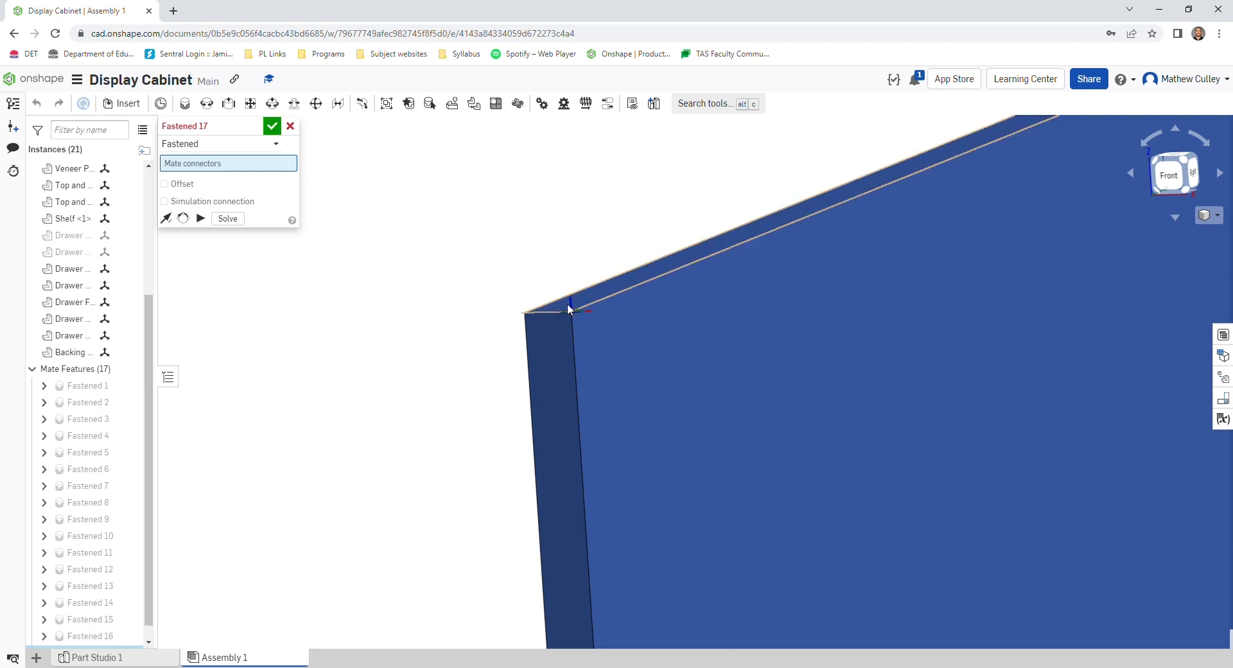
# Step: Complete the Fastened mate by joining the Backing corner to the top outer back corner of the cabinet's Right Style
pyautogui.moveTo(561, 308); pyautogui.dragTo(639, 355, button='right')
pyautogui.scroll(-5, 596, 343)
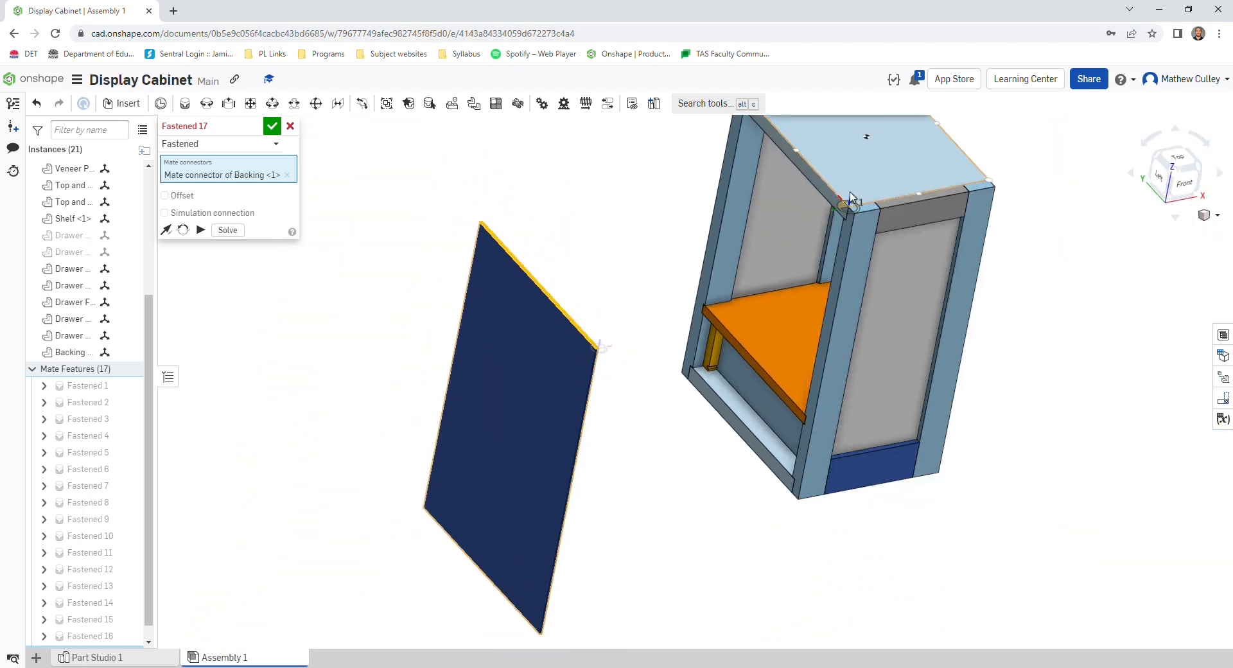
pyautogui.scroll(4, 852, 202)
pyautogui.scroll(4, 862, 226)
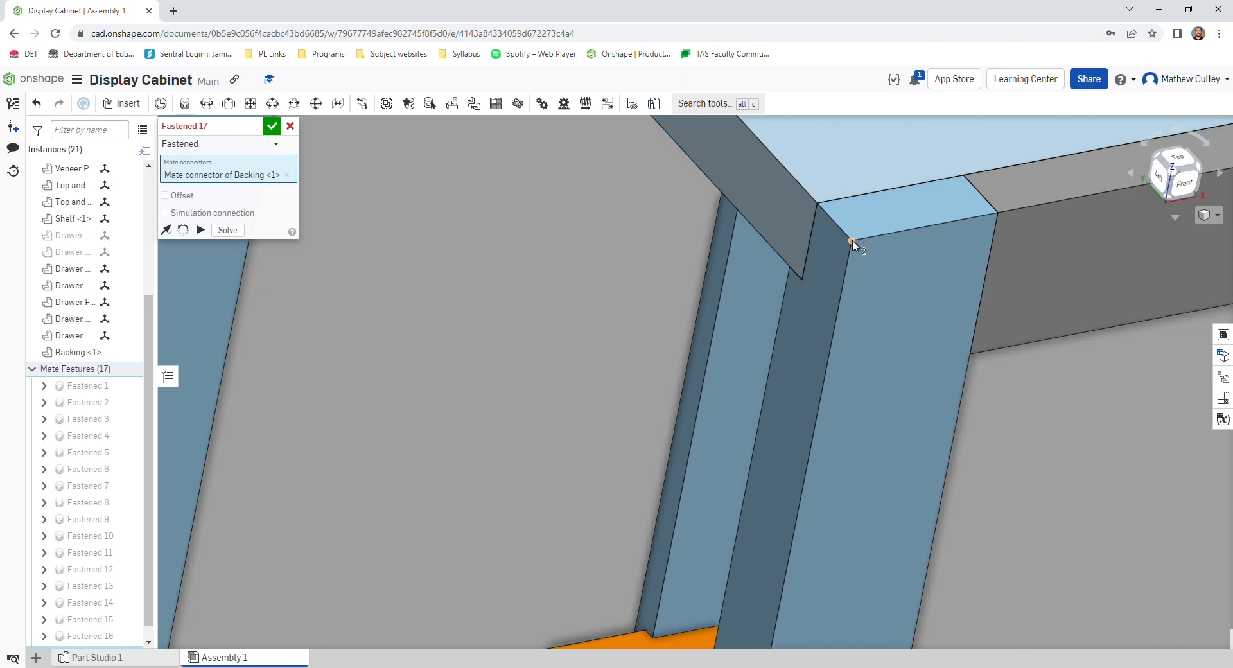
pyautogui.click(851, 242)
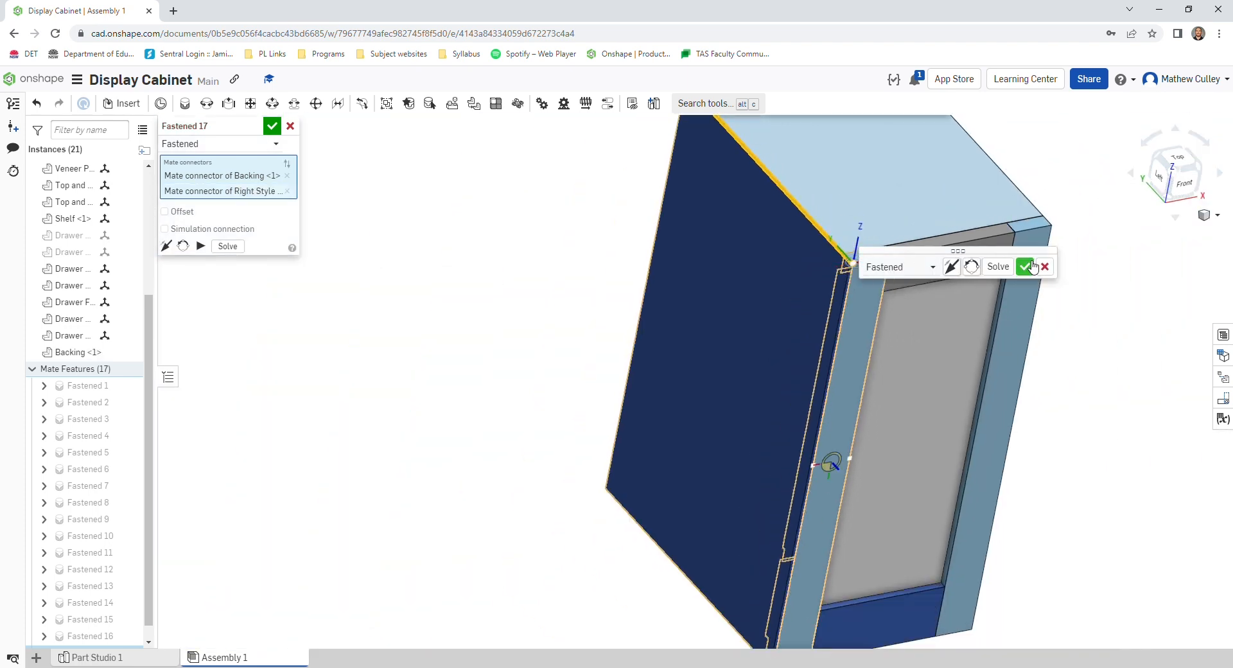
pyautogui.click(1025, 267)
pyautogui.press('m')
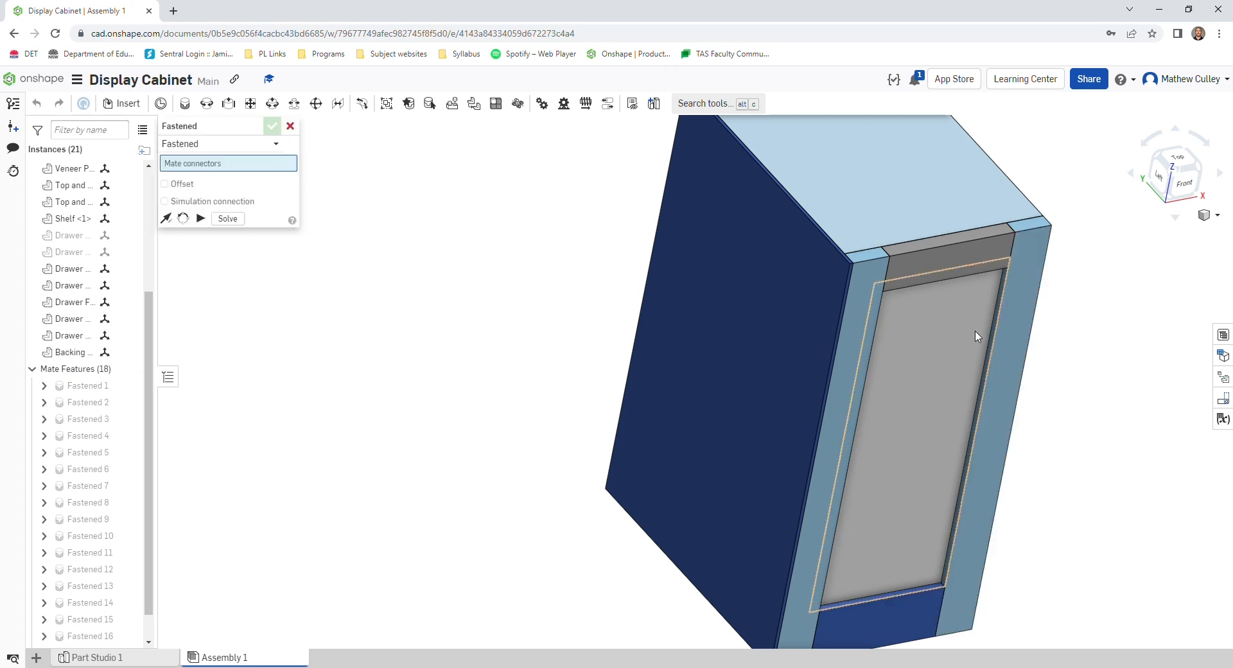
pyautogui.scroll(-5, 551, 341)
pyautogui.moveTo(872, 418); pyautogui.dragTo(728, 400, button='right')
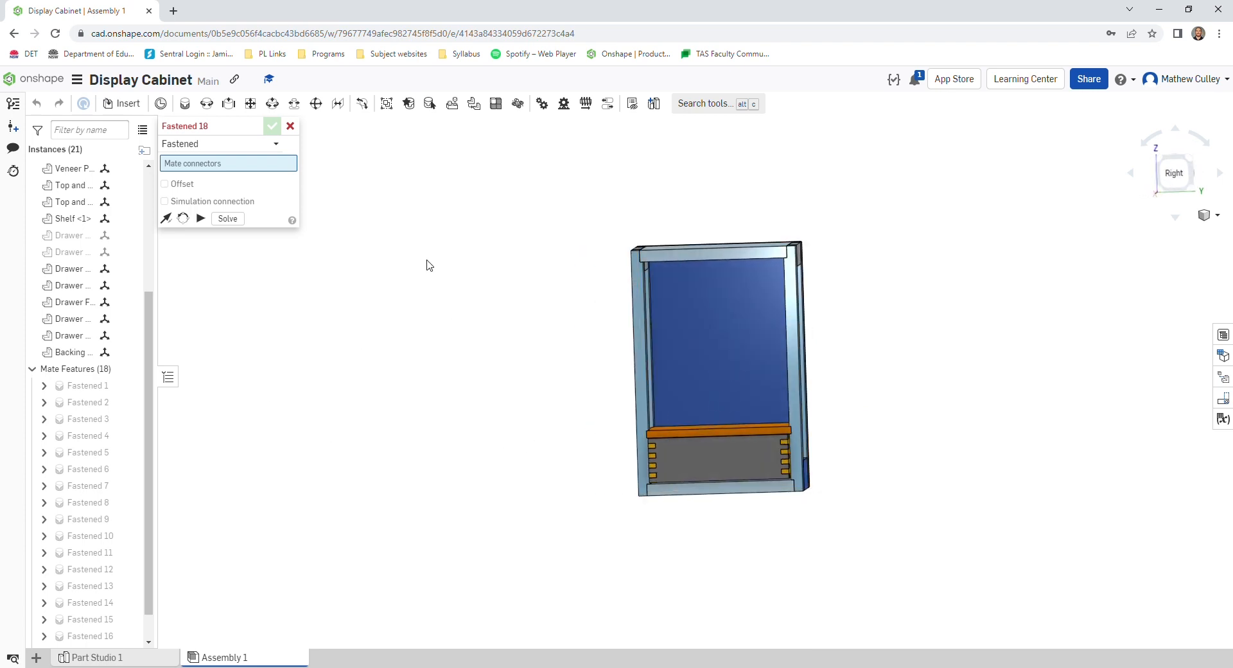
pyautogui.click(290, 126)
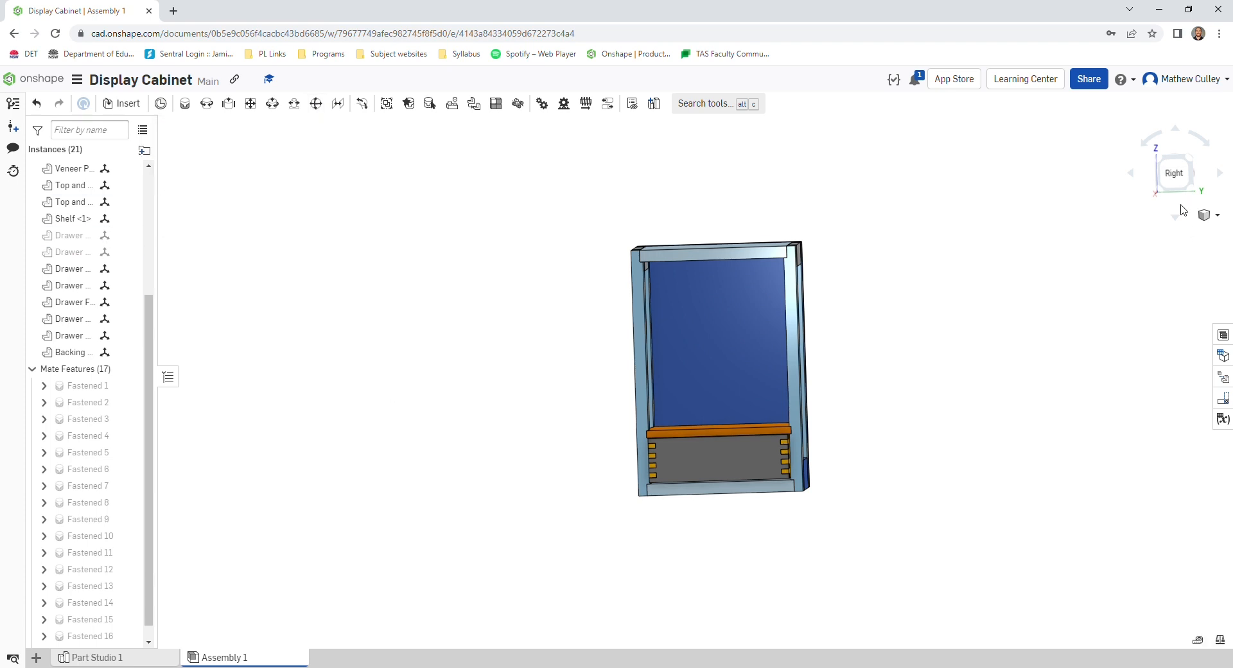
# Step: Measure the width of the cabinet's front opening between the inner edges of its two upright styles
pyautogui.click(1173, 172)
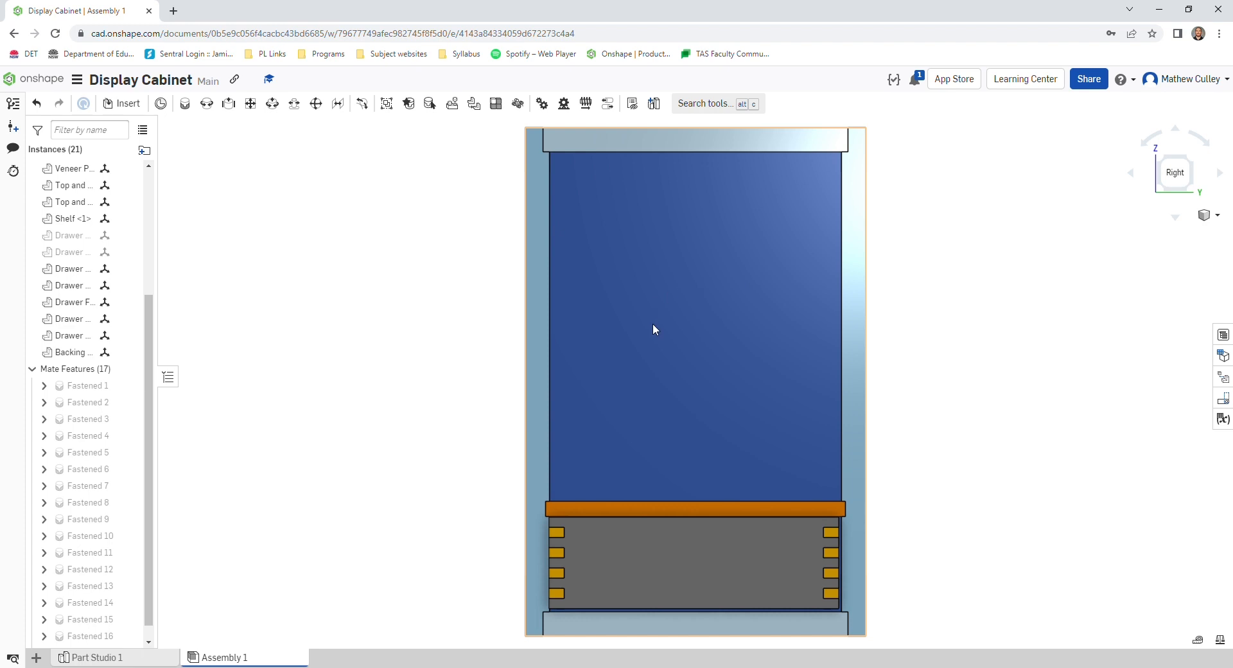
pyautogui.moveTo(946, 339); pyautogui.dragTo(941, 345, button='right')
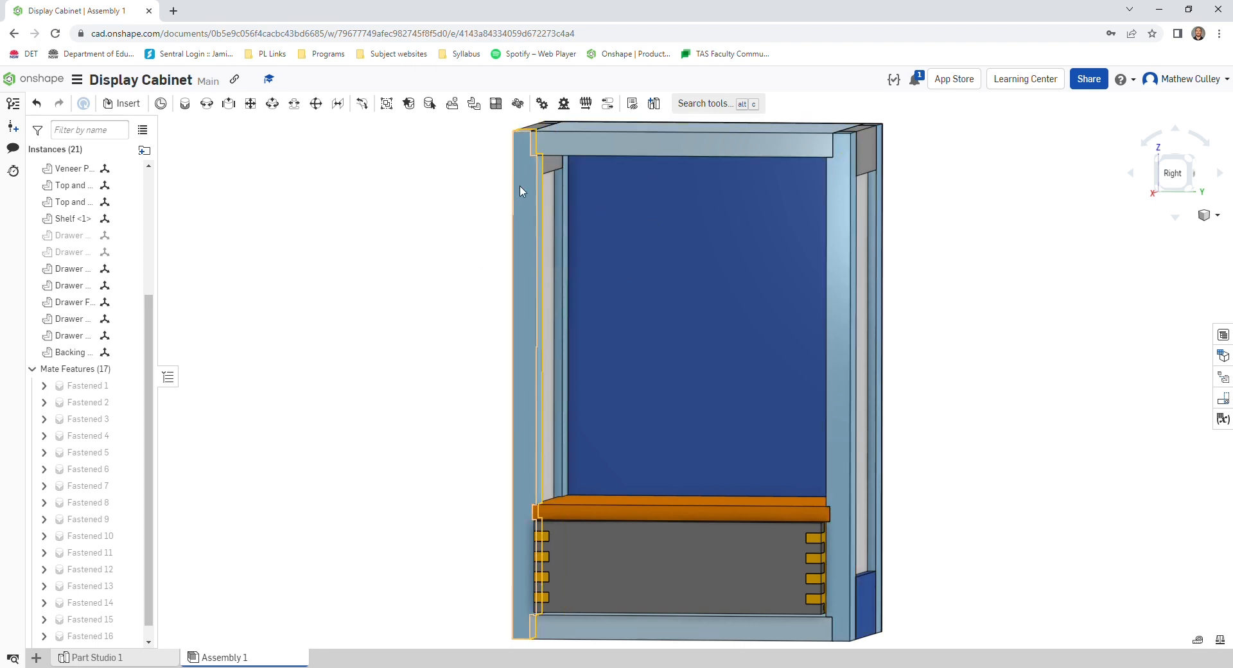
pyautogui.scroll(5, 538, 190)
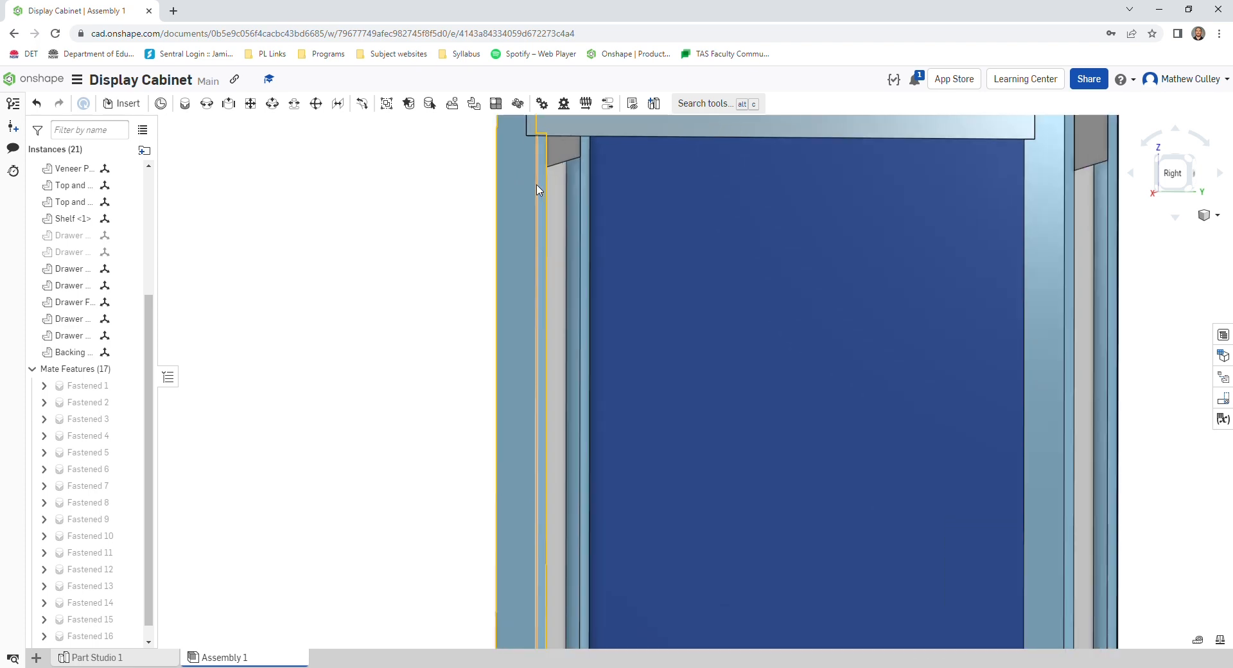
pyautogui.click(538, 191)
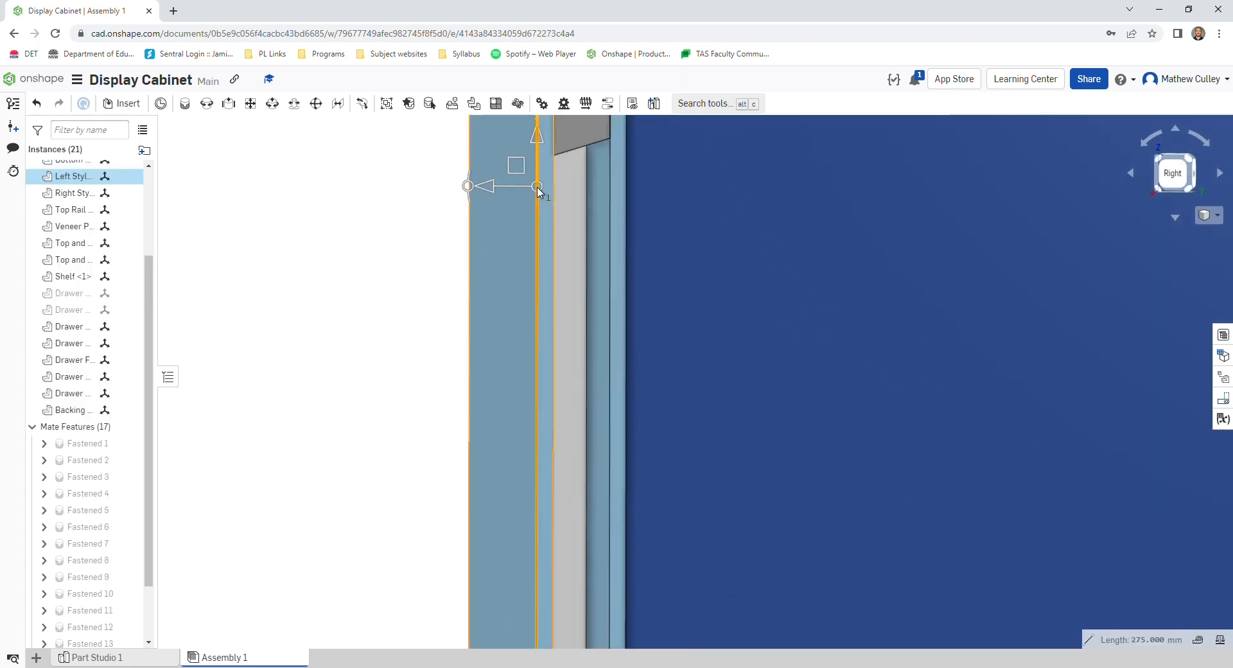
pyautogui.scroll(-5, 538, 190)
pyautogui.scroll(5, 757, 197)
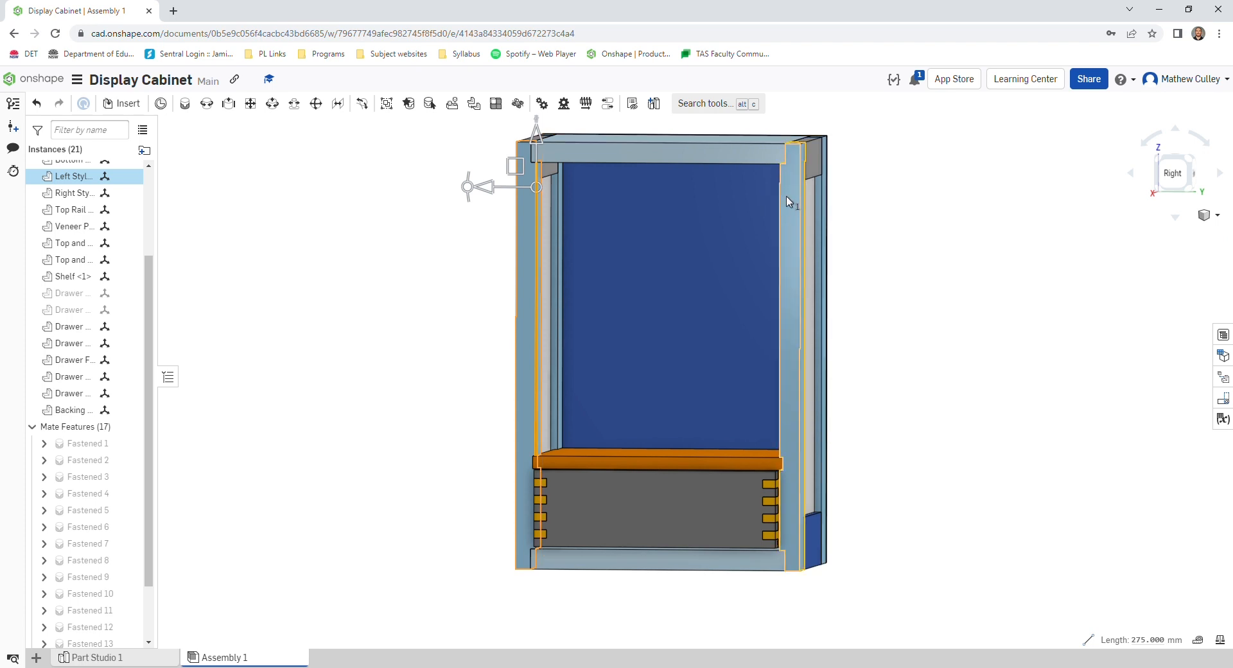
pyautogui.scroll(-3, 767, 217)
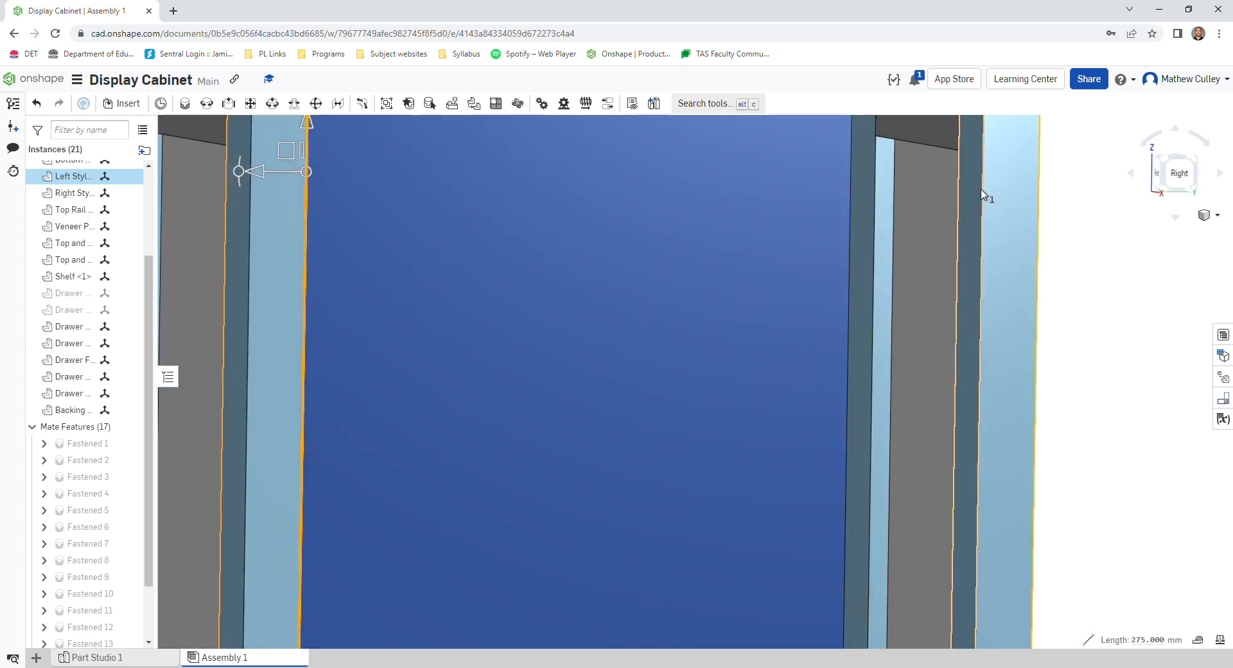
pyautogui.click(985, 194)
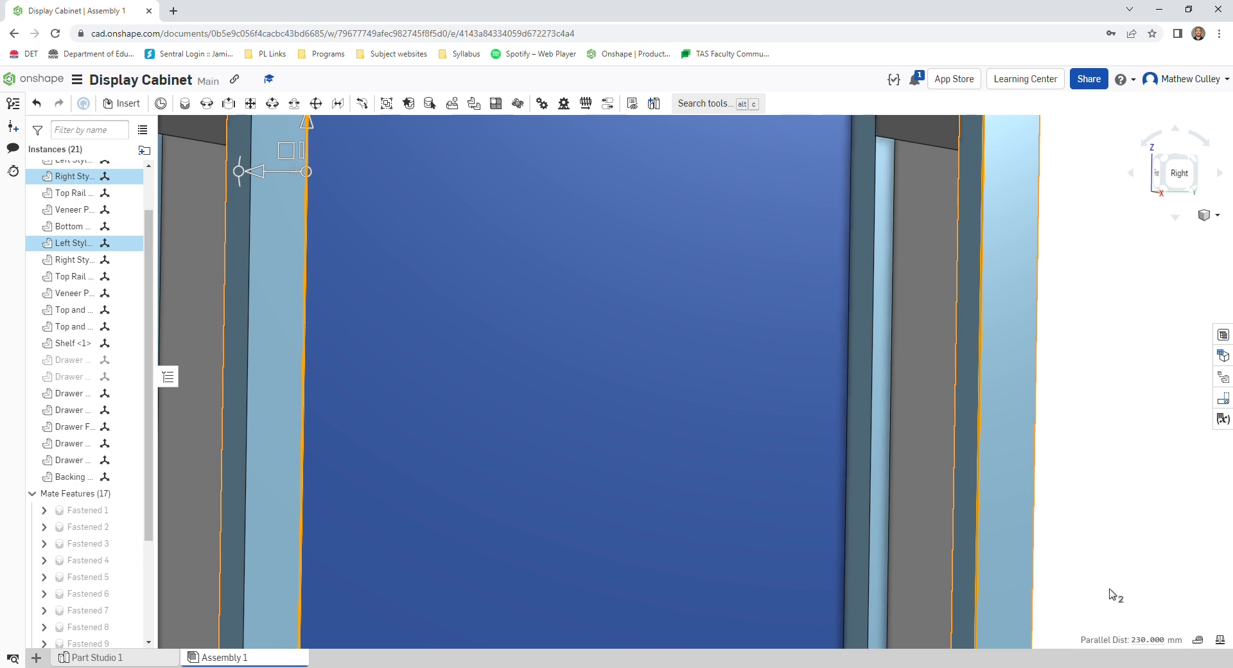
pyautogui.click(1121, 479)
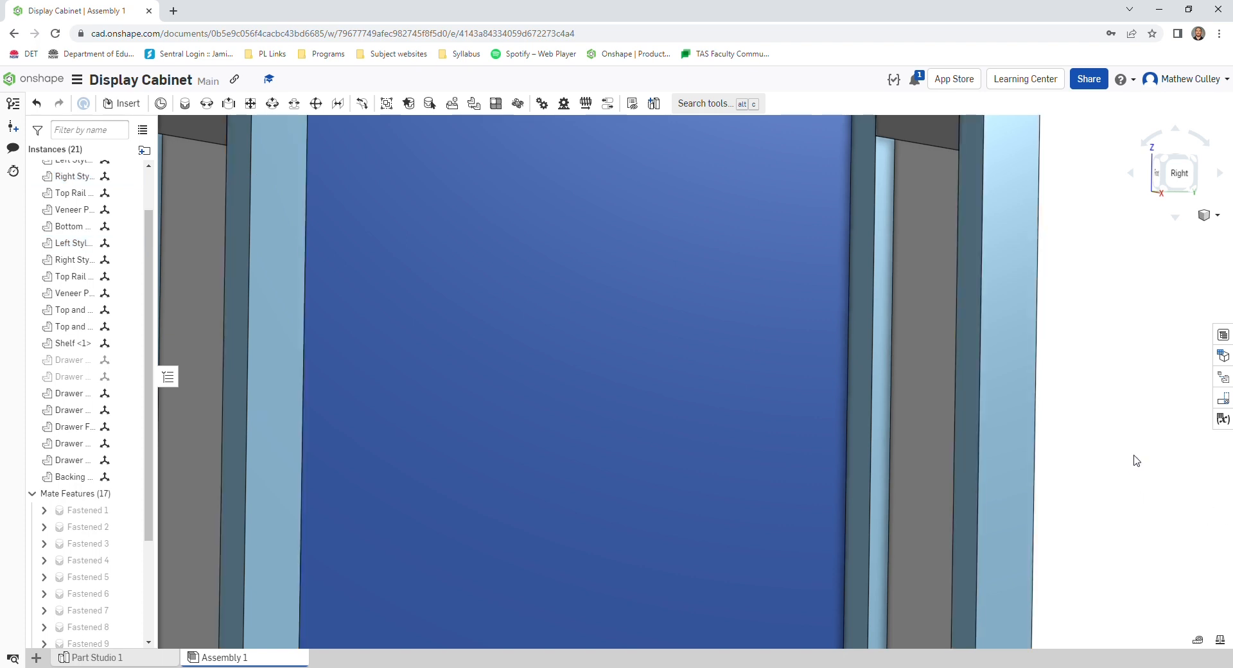
# Step: Measure the opening's height from the lower edge of the top panel to the upper edge of the shelf
pyautogui.rightClick(1143, 447)
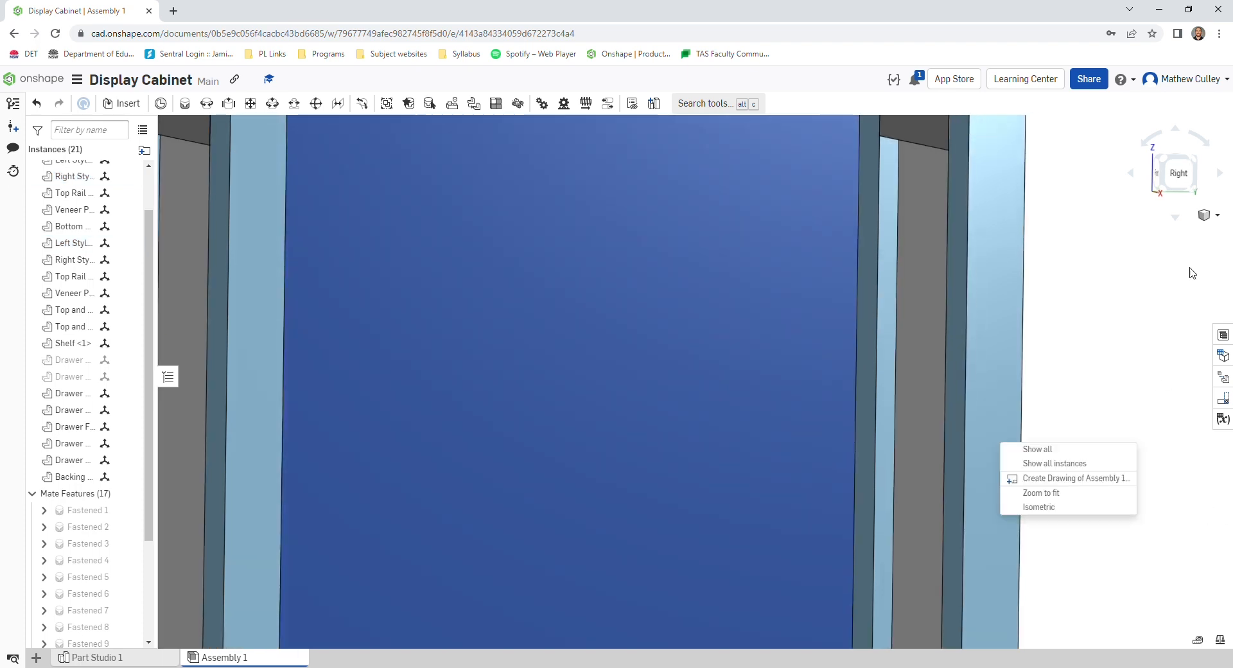
pyautogui.click(1177, 179)
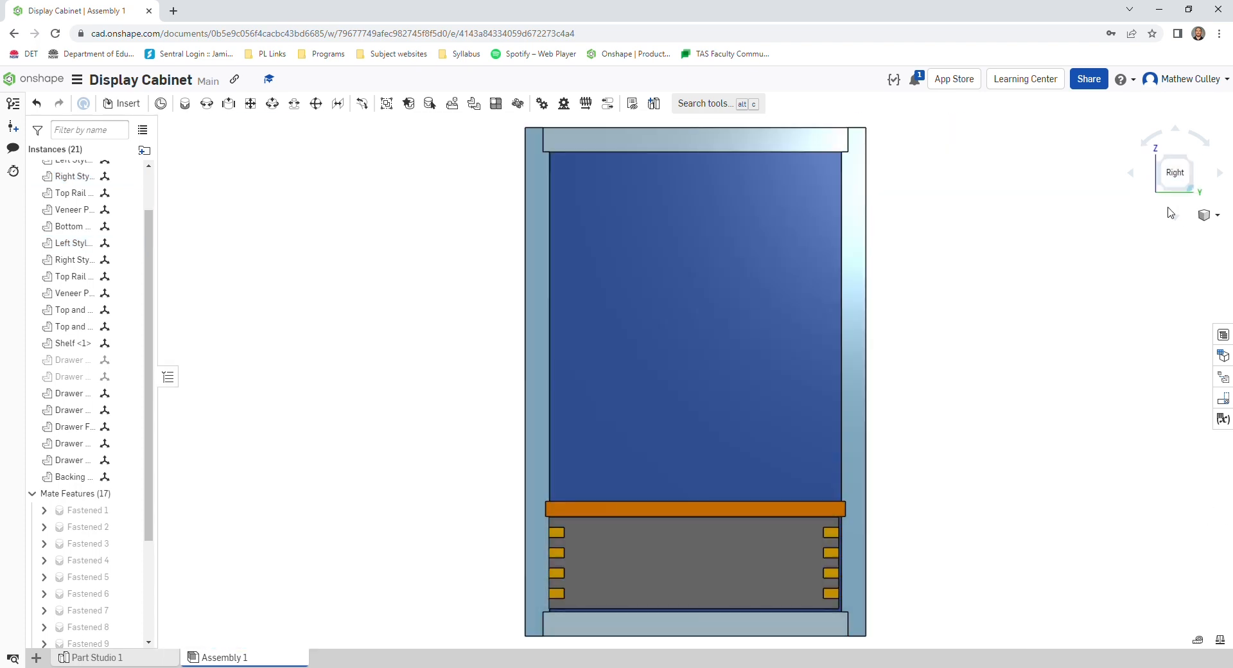
pyautogui.click(743, 157)
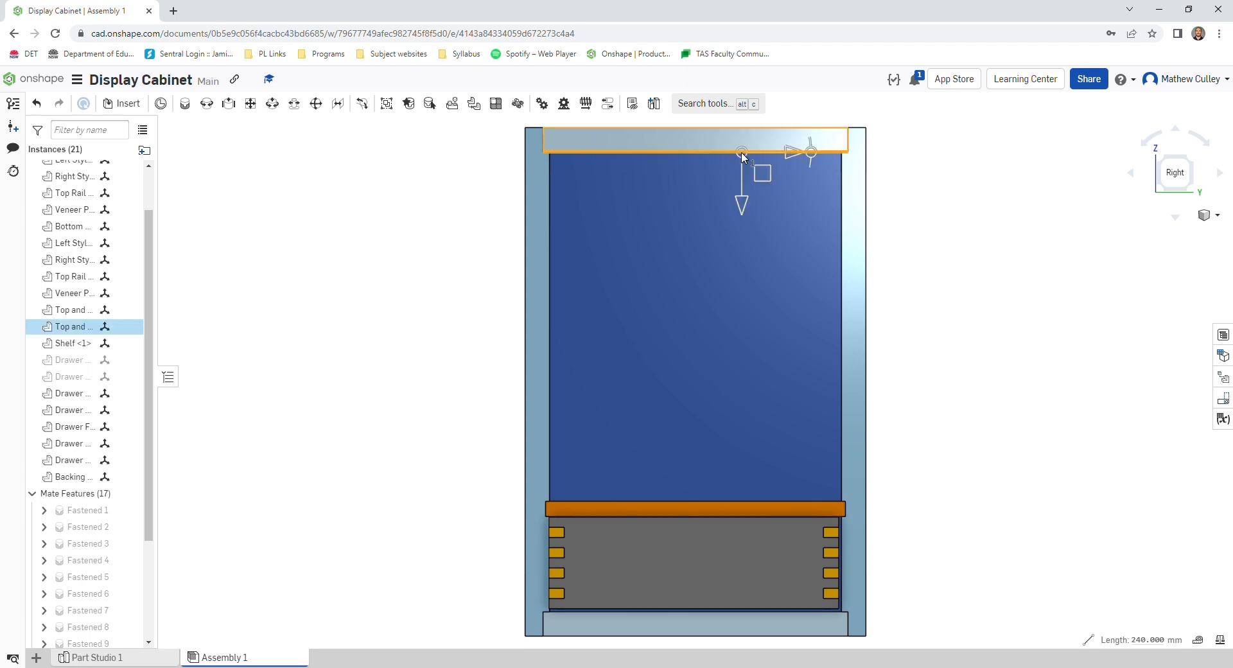
pyautogui.click(696, 506)
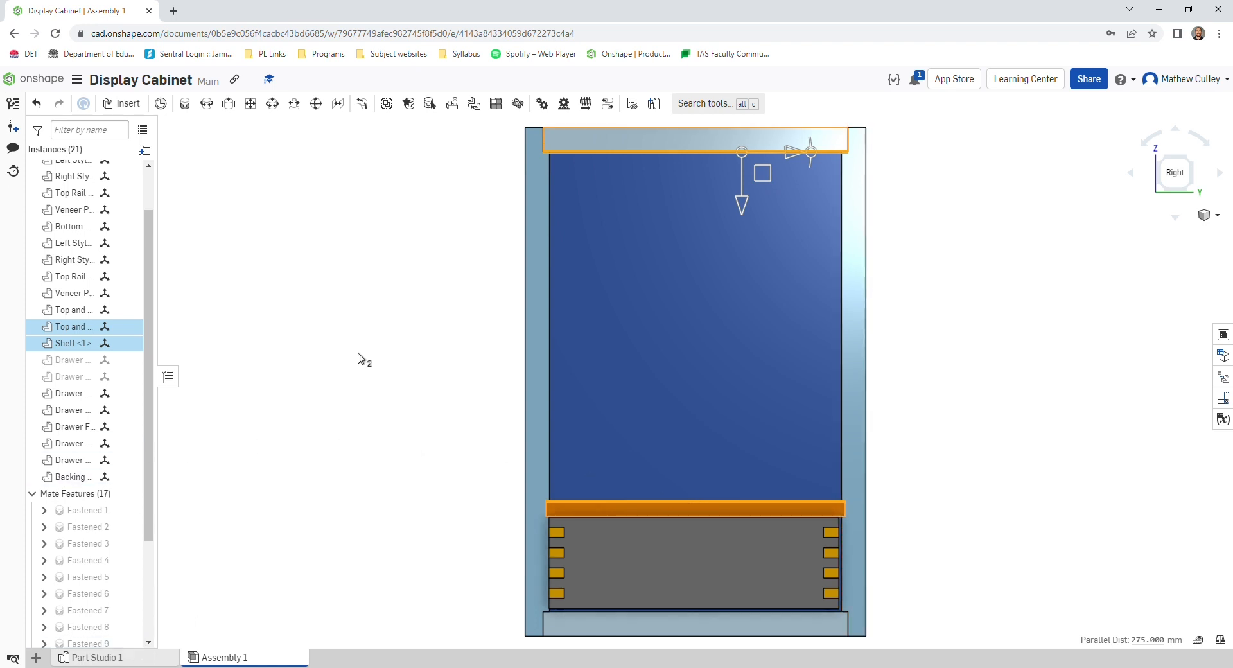
pyautogui.click(338, 351)
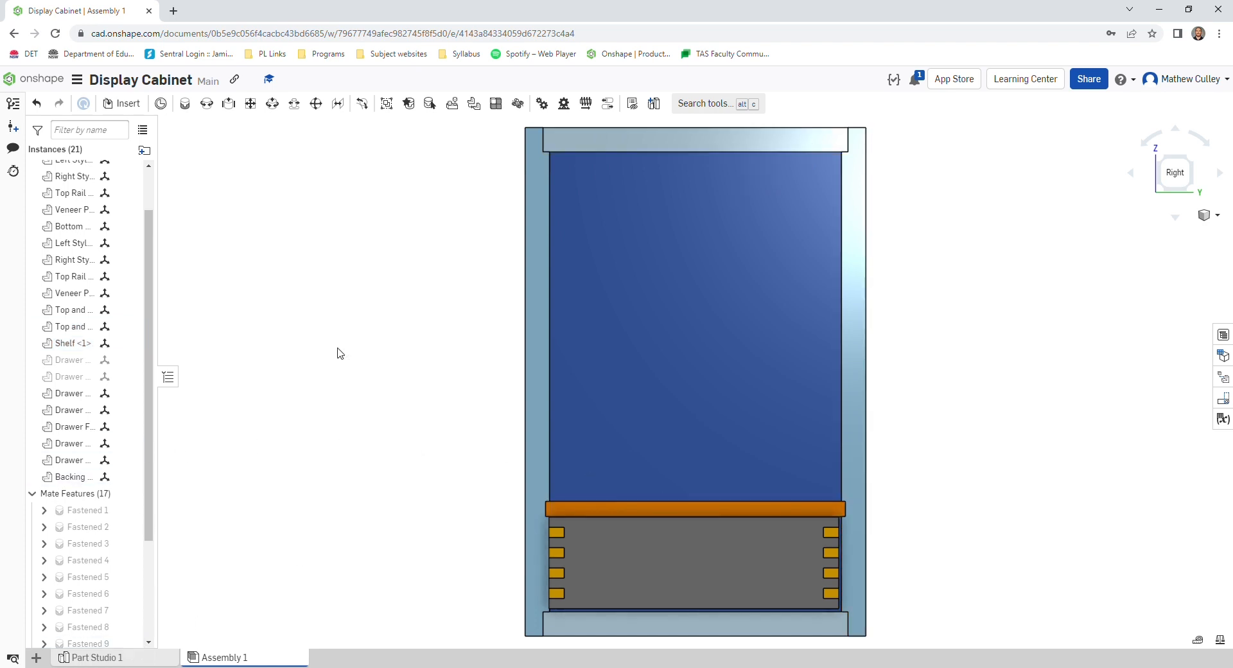
# Step: Switch to Part Studio 1 and hide the Backing part
pyautogui.click(119, 659)
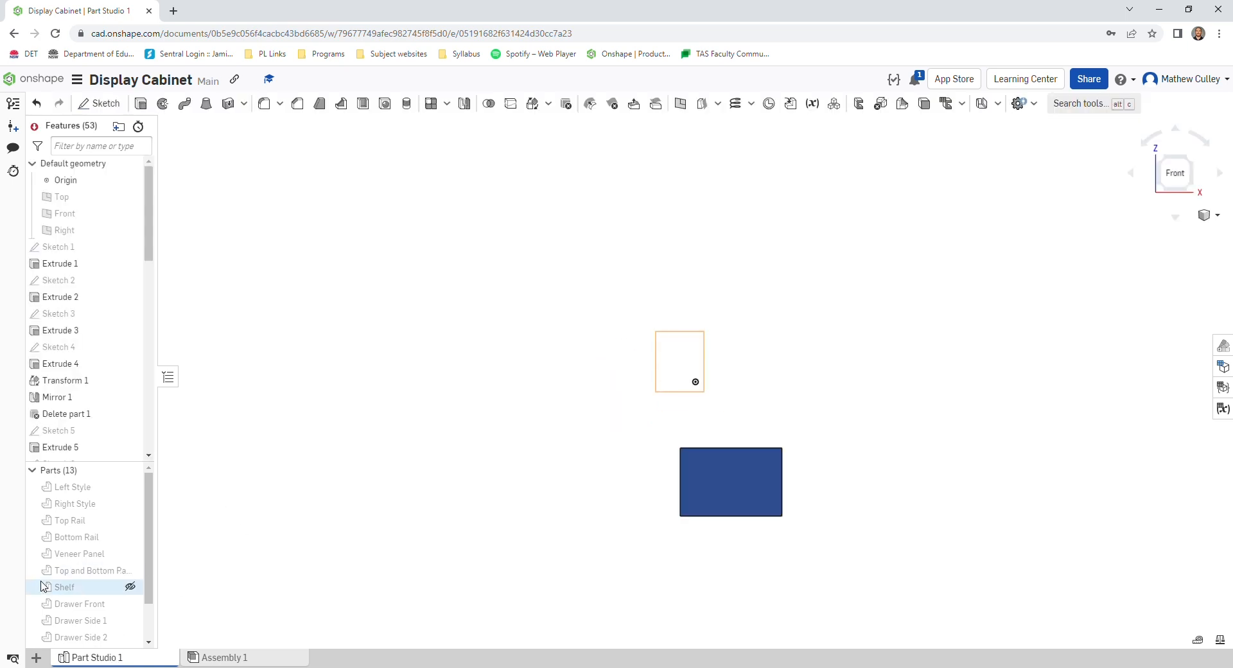
pyautogui.scroll(-3, 132, 581)
pyautogui.click(131, 640)
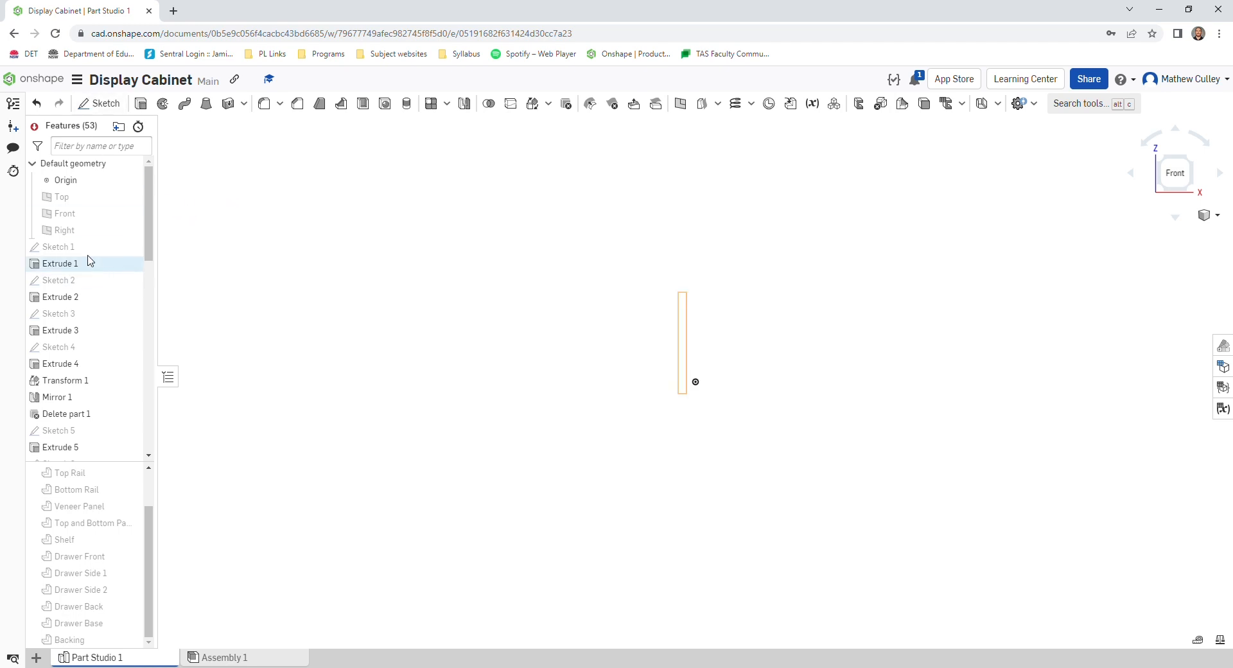
# Step: Sketch a corner rectangle on the Front plane, 271 mm wide and 19 mm high
pyautogui.click(75, 216)
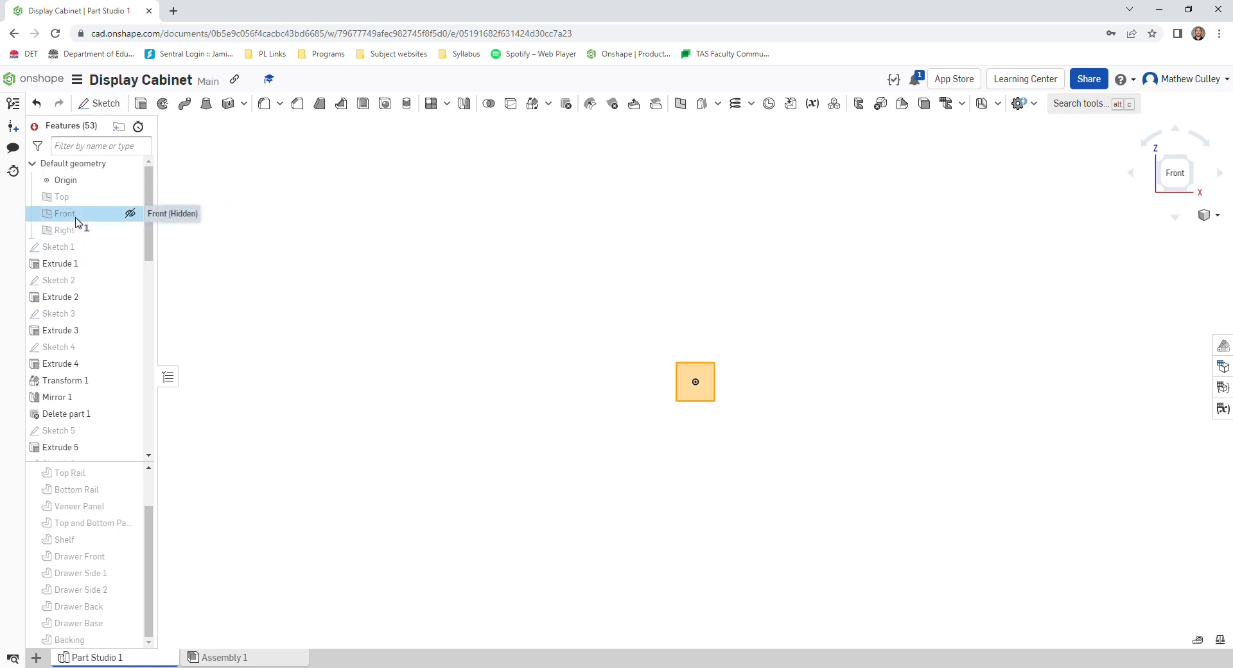
pyautogui.click(115, 106)
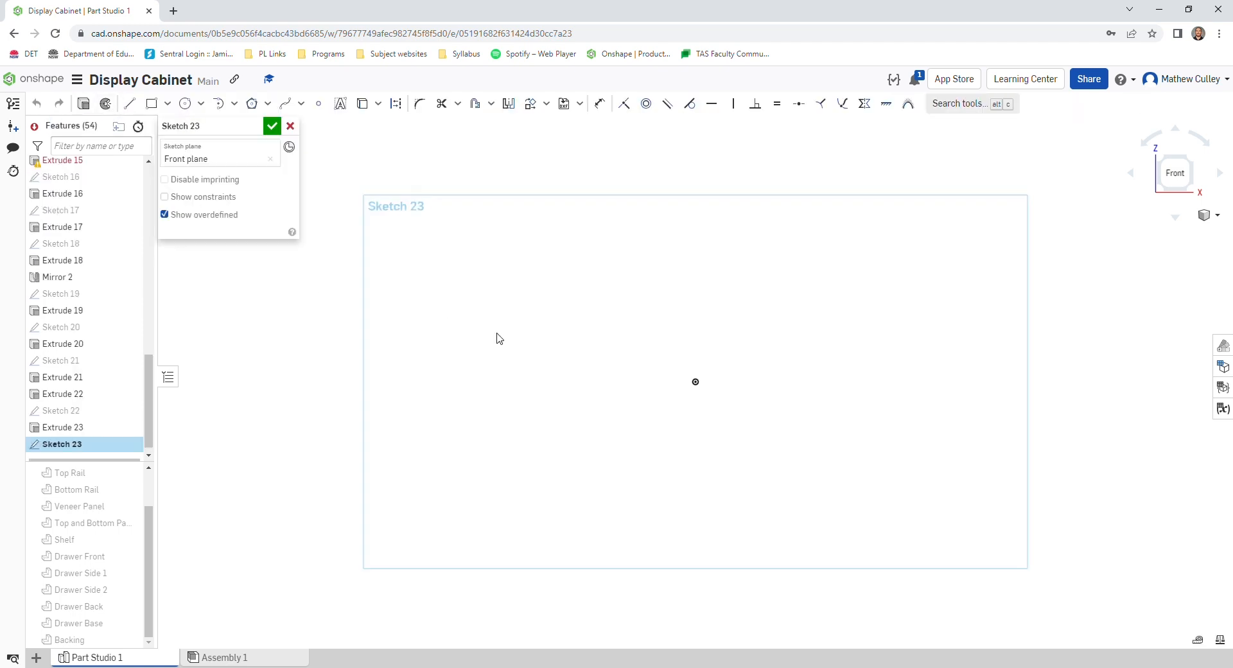
pyautogui.click(158, 108)
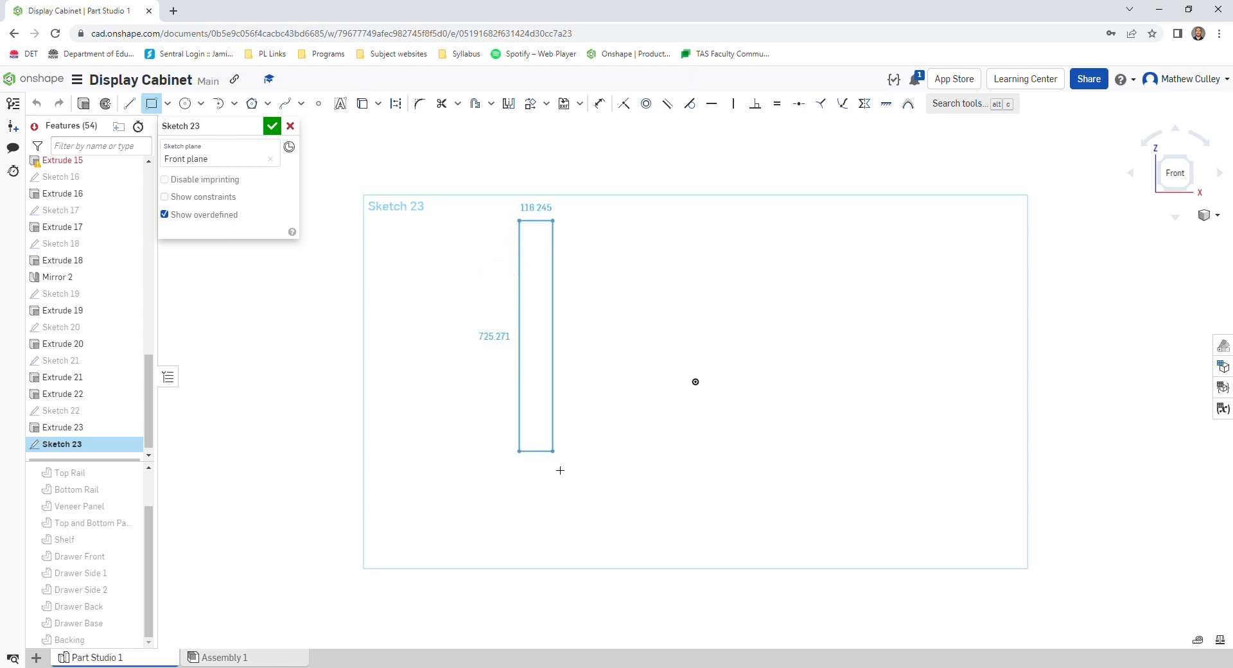
pyautogui.click(559, 514)
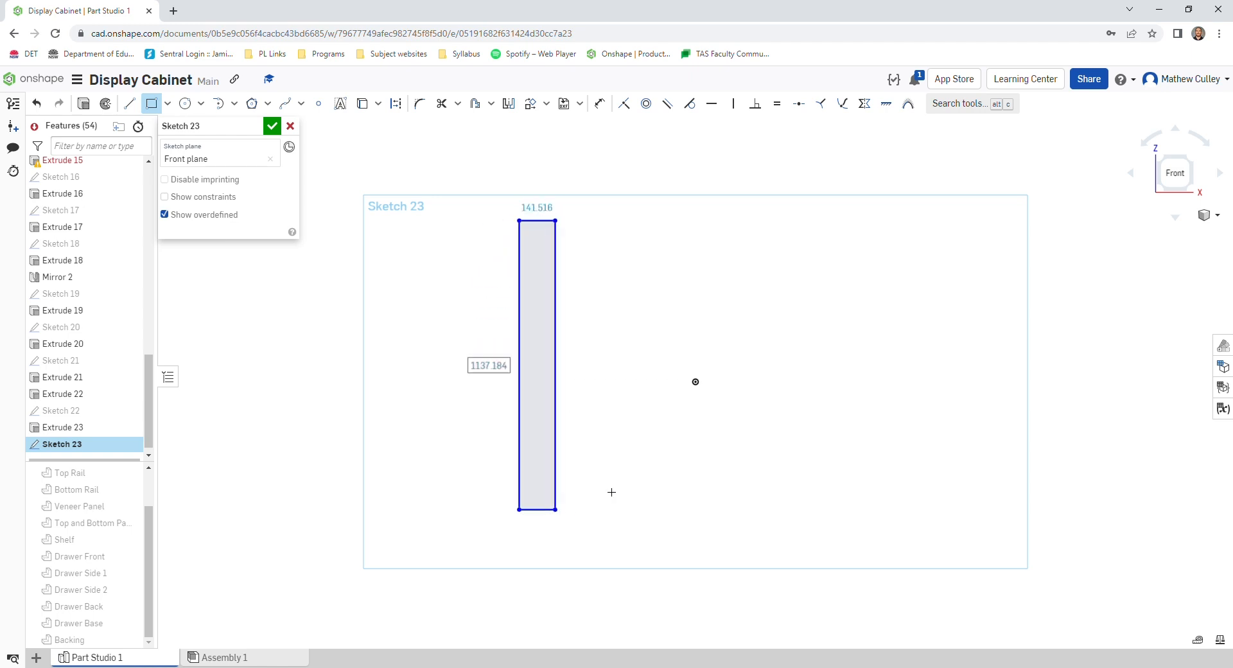
pyautogui.write('1')
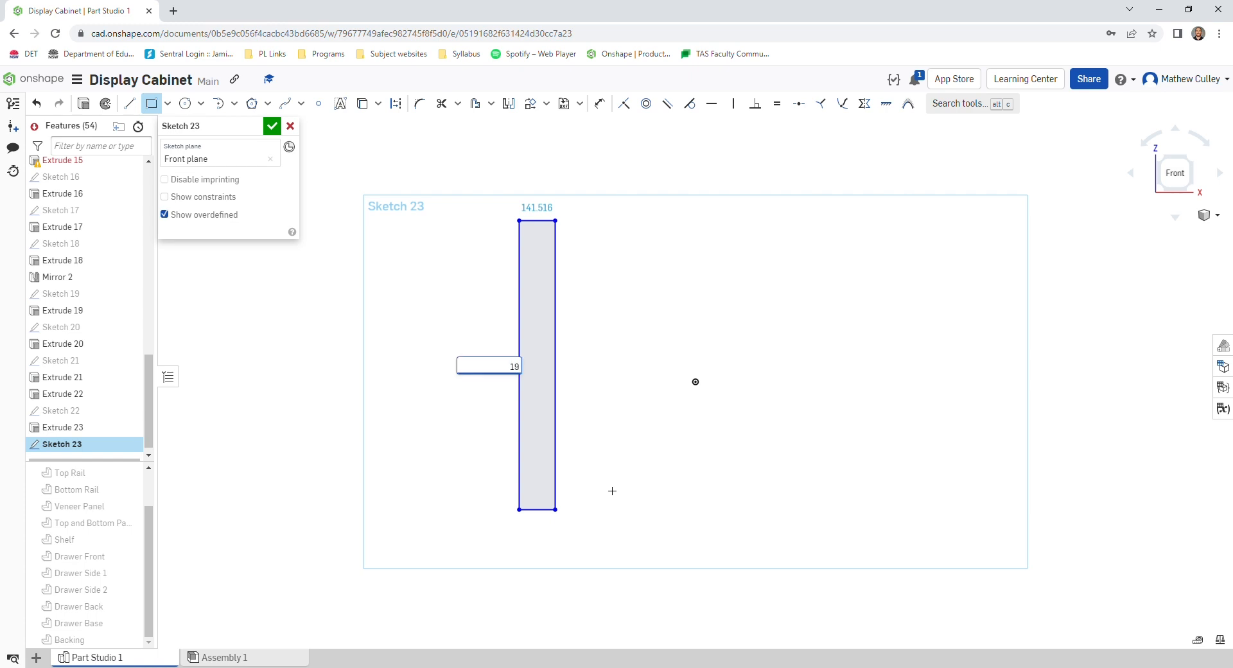
pyautogui.write('9')
pyautogui.press('Return')
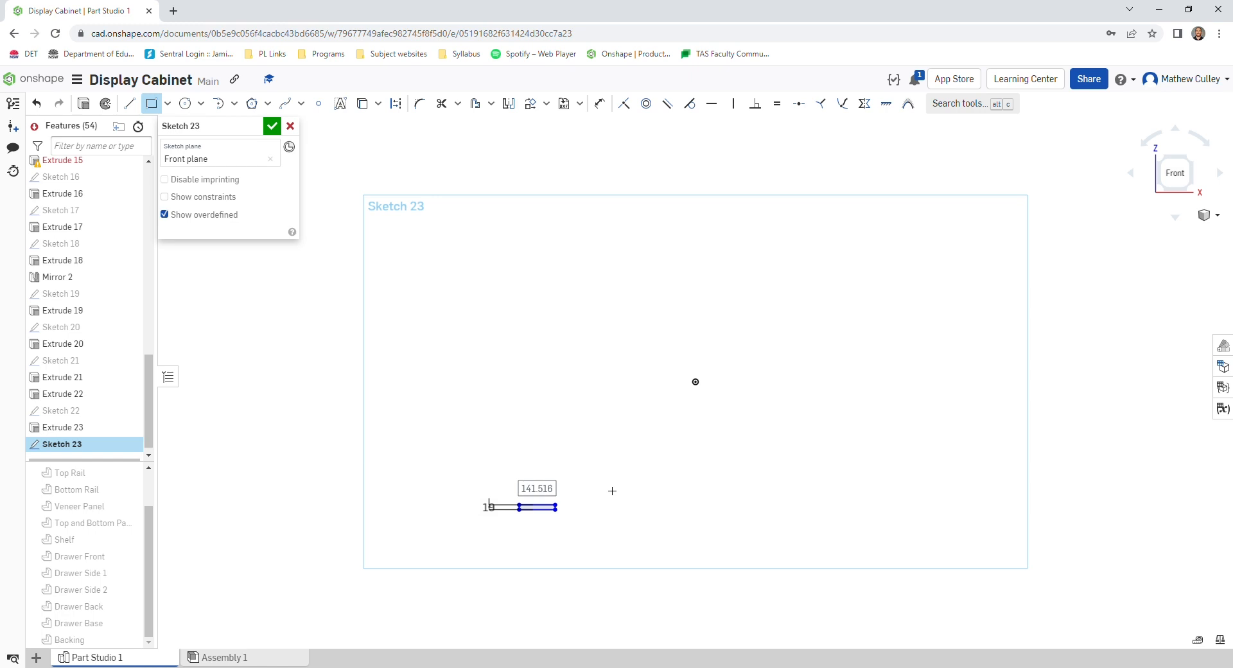
pyautogui.write('271')
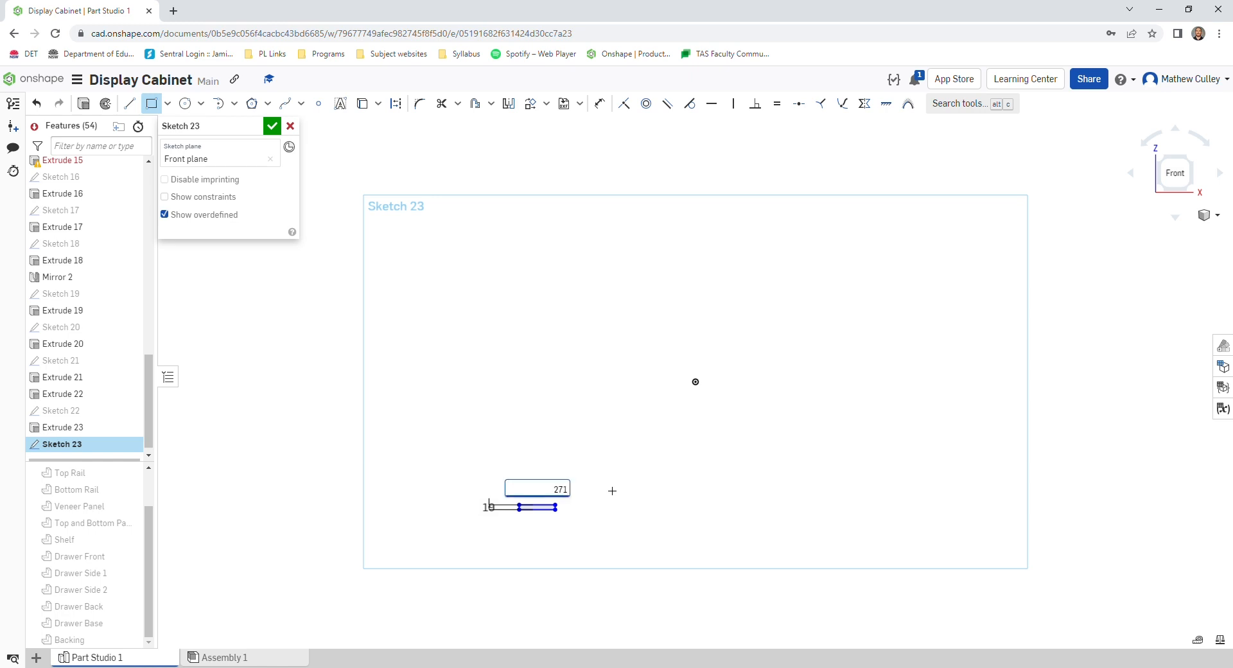
pyautogui.press('Return')
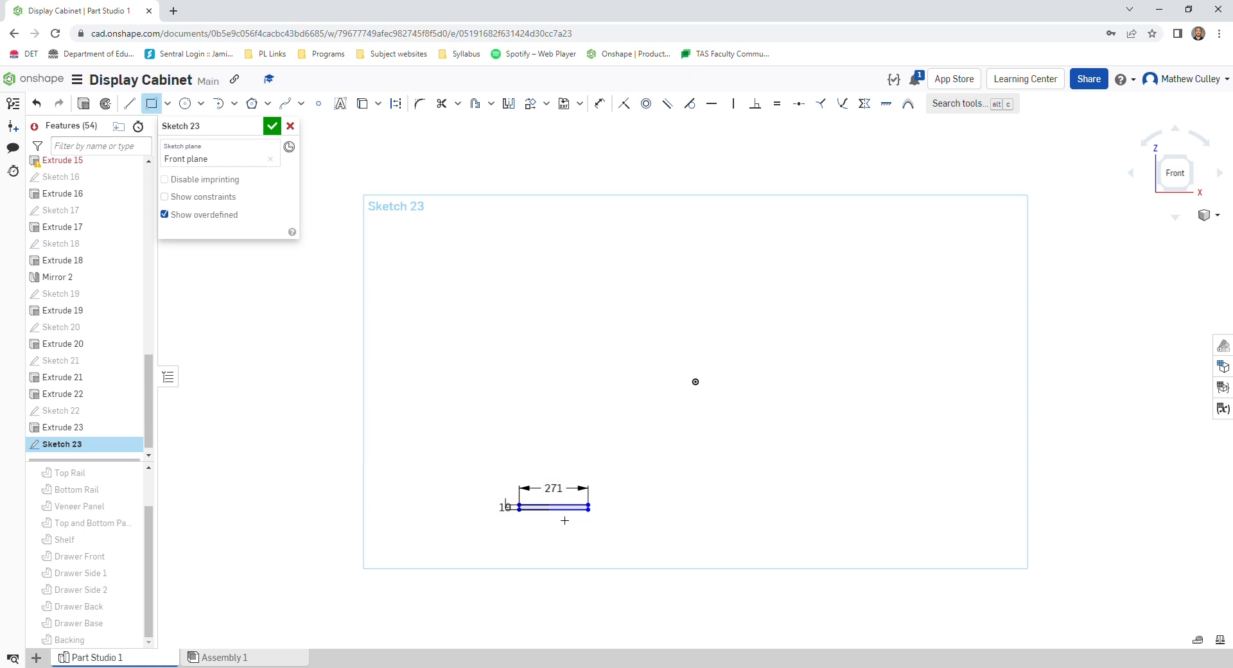
# Step: Extrude the rectangle as a new solid with a blind depth of 19 mm
pyautogui.scroll(10, 564, 520)
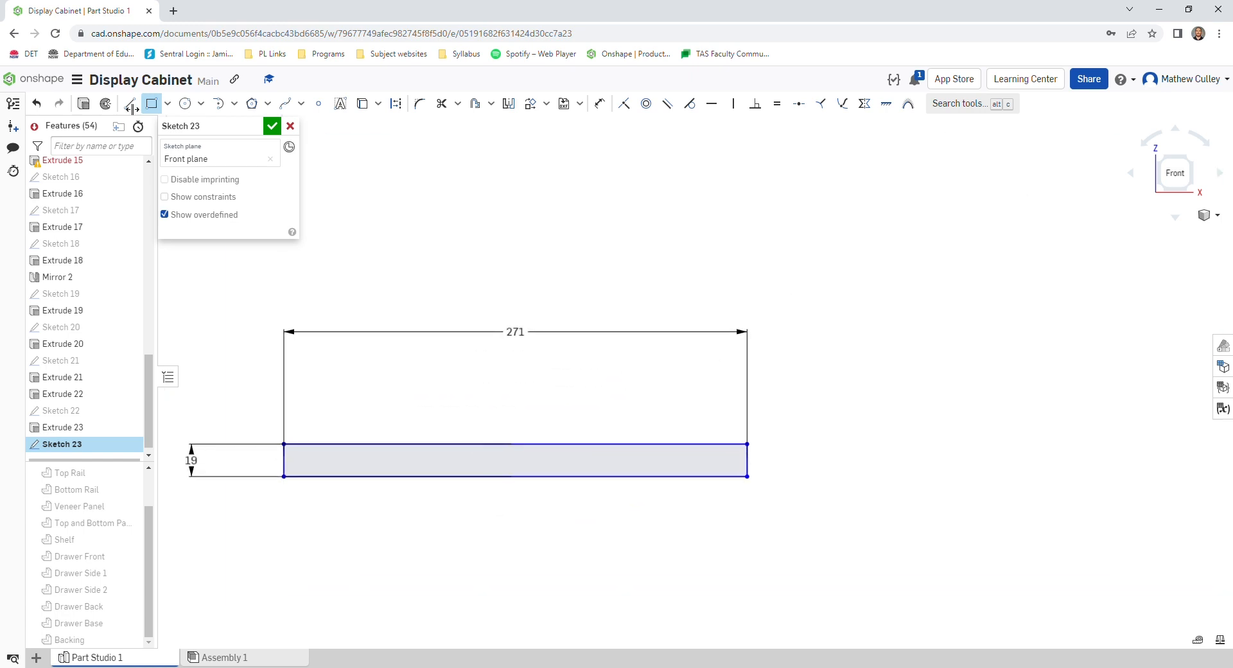
pyautogui.click(92, 107)
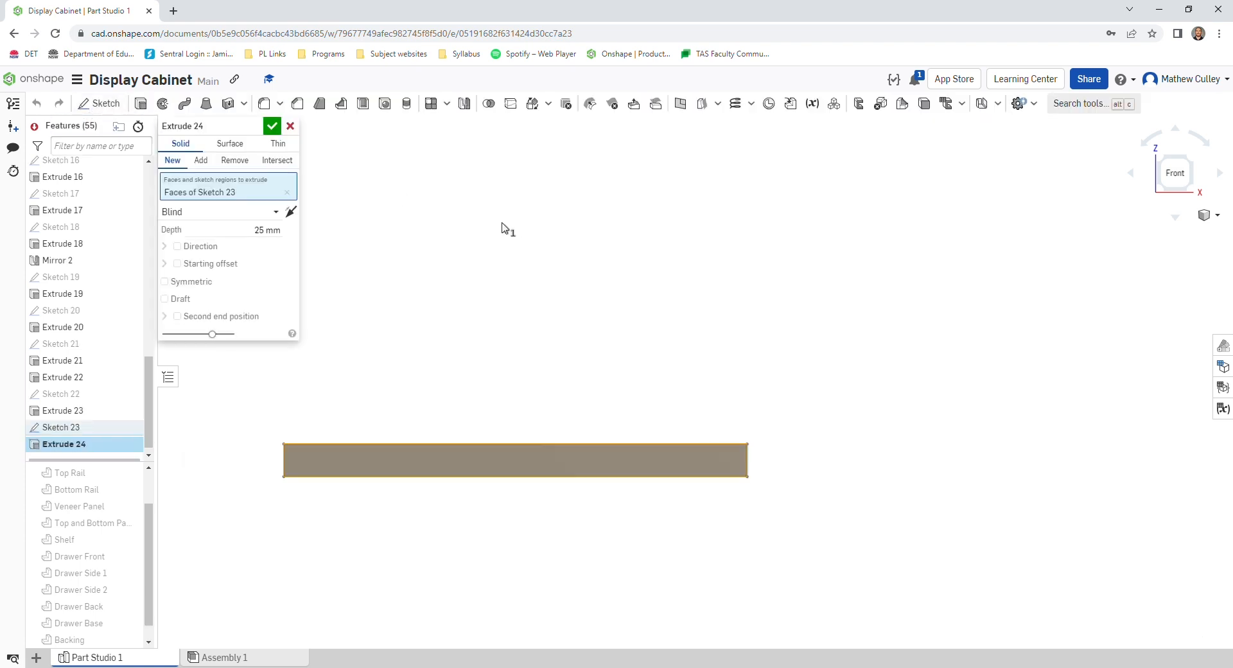
pyautogui.click(270, 231)
pyautogui.write('19')
pyautogui.press('Return')
pyautogui.click(273, 126)
# Step: Rename the newly extruded bar as Door Side
pyautogui.moveTo(865, 331)
pyautogui.mouseDown(button='right')
pyautogui.moveTo(865, 350)
pyautogui.moveTo(807, 346)
pyautogui.moveTo(822, 332)
pyautogui.moveTo(856, 341)
pyautogui.mouseUp(button='right')
pyautogui.scroll(-1, 93, 546)
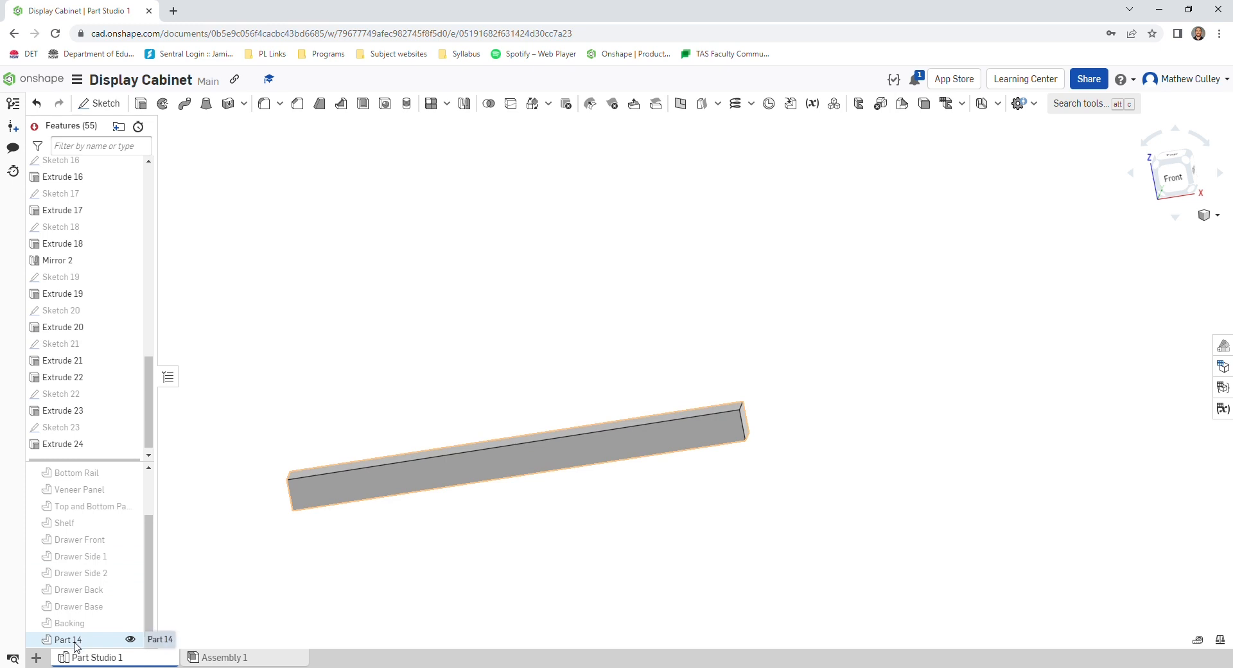
pyautogui.rightClick(75, 642)
pyautogui.click(160, 429)
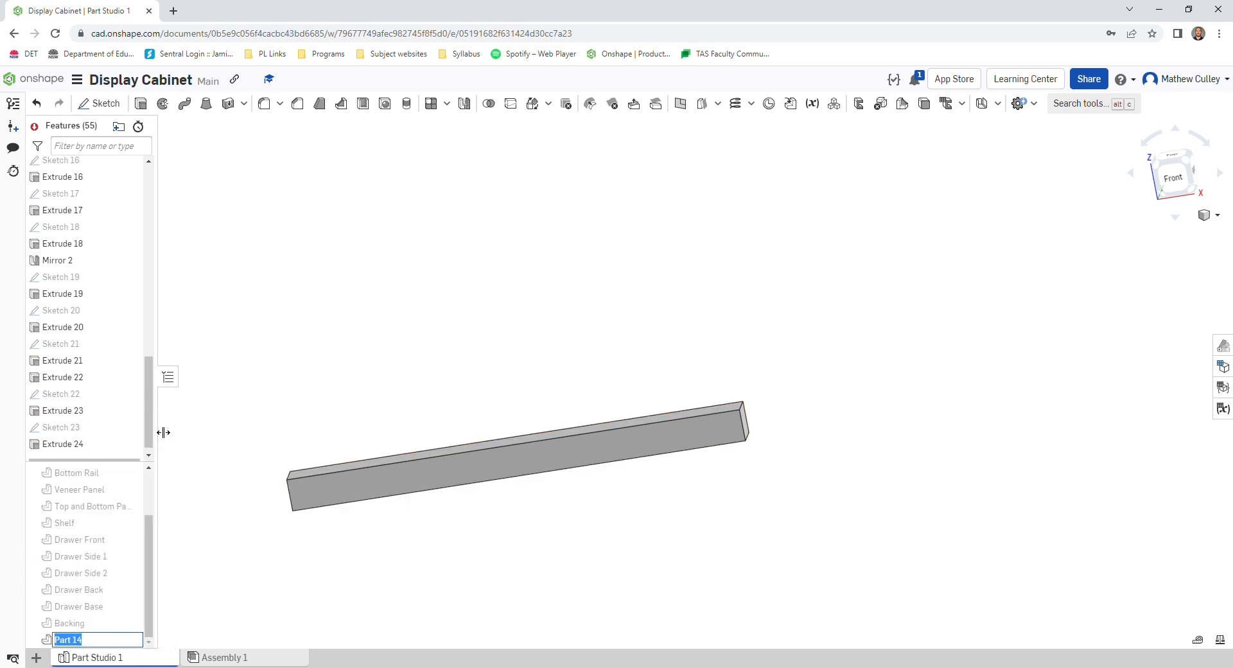
pyautogui.write('Door Side')
pyautogui.press('Return')
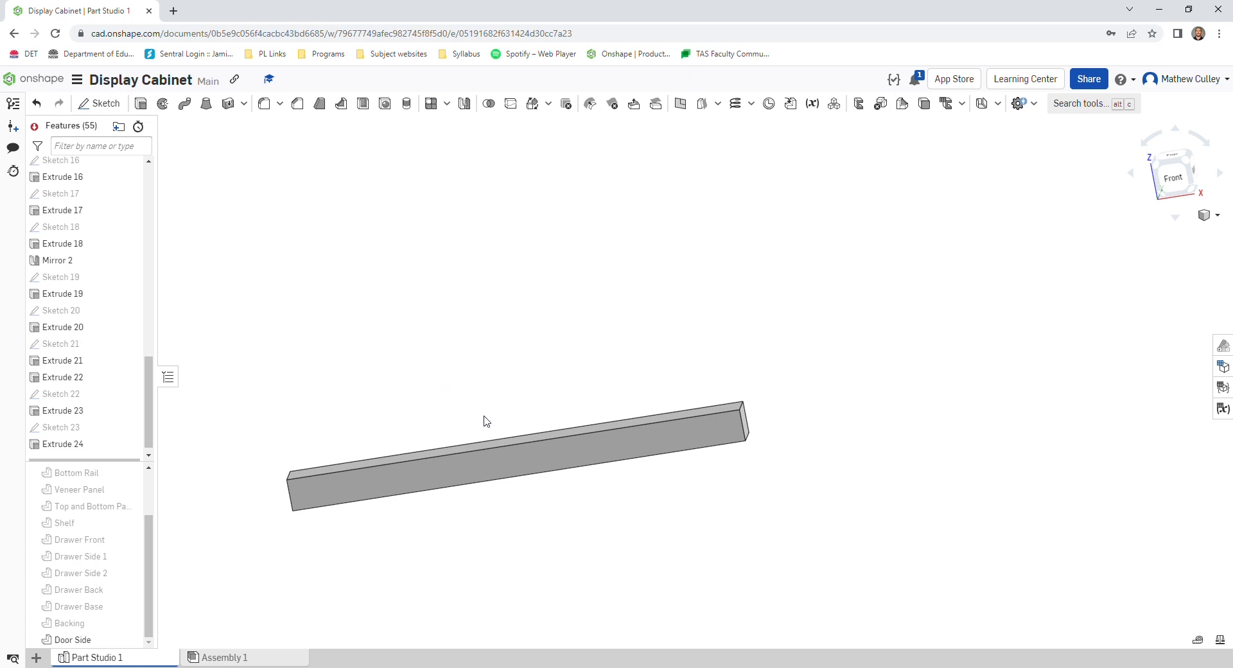
# Step: Start a new sketch on the front face of the Door Side bar
pyautogui.moveTo(484, 416); pyautogui.dragTo(494, 415, button='right')
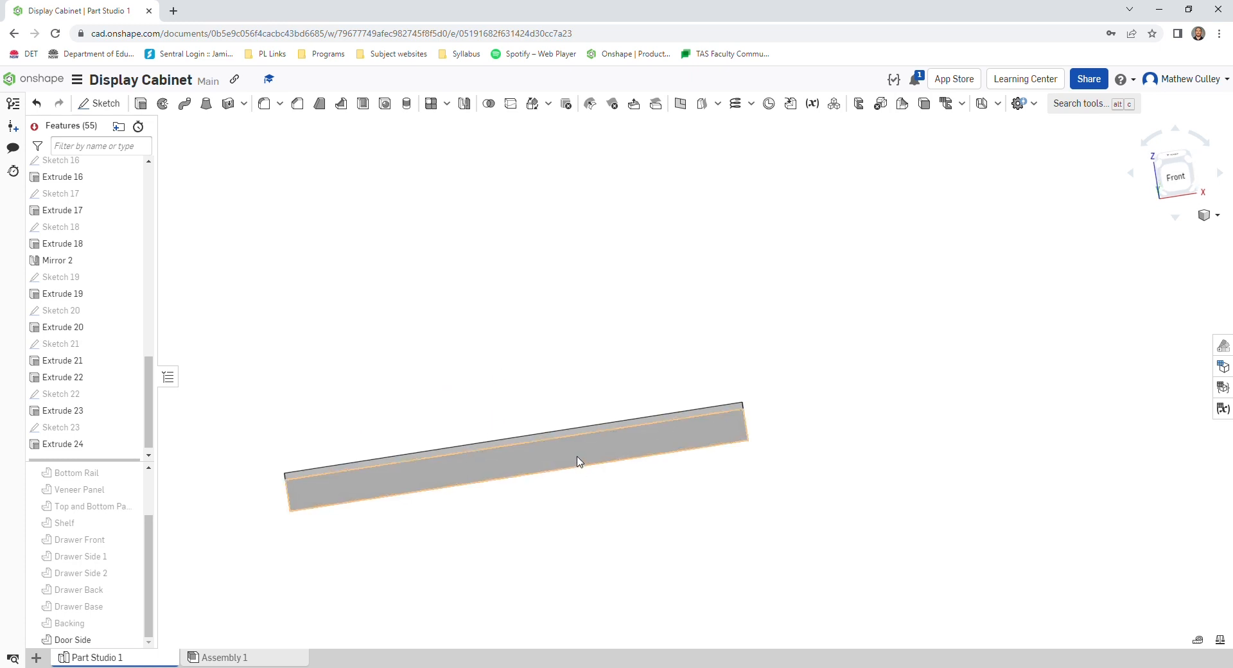
pyautogui.click(1175, 175)
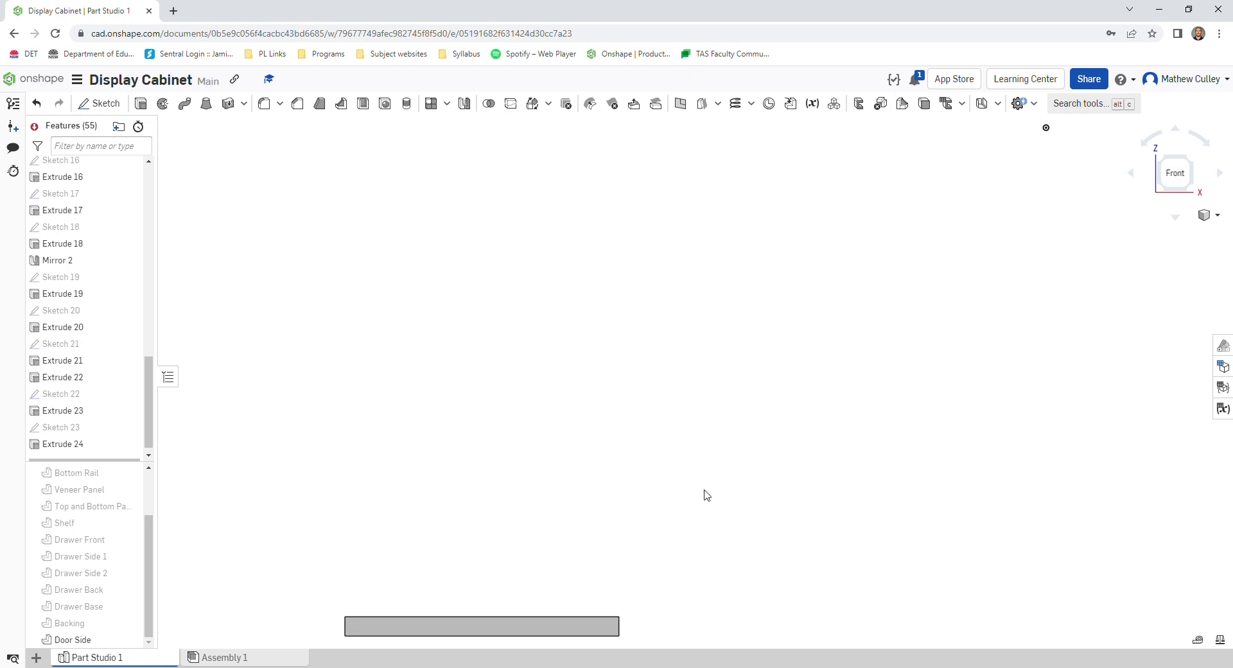
pyautogui.scroll(-3, 664, 549)
pyautogui.scroll(6, 600, 554)
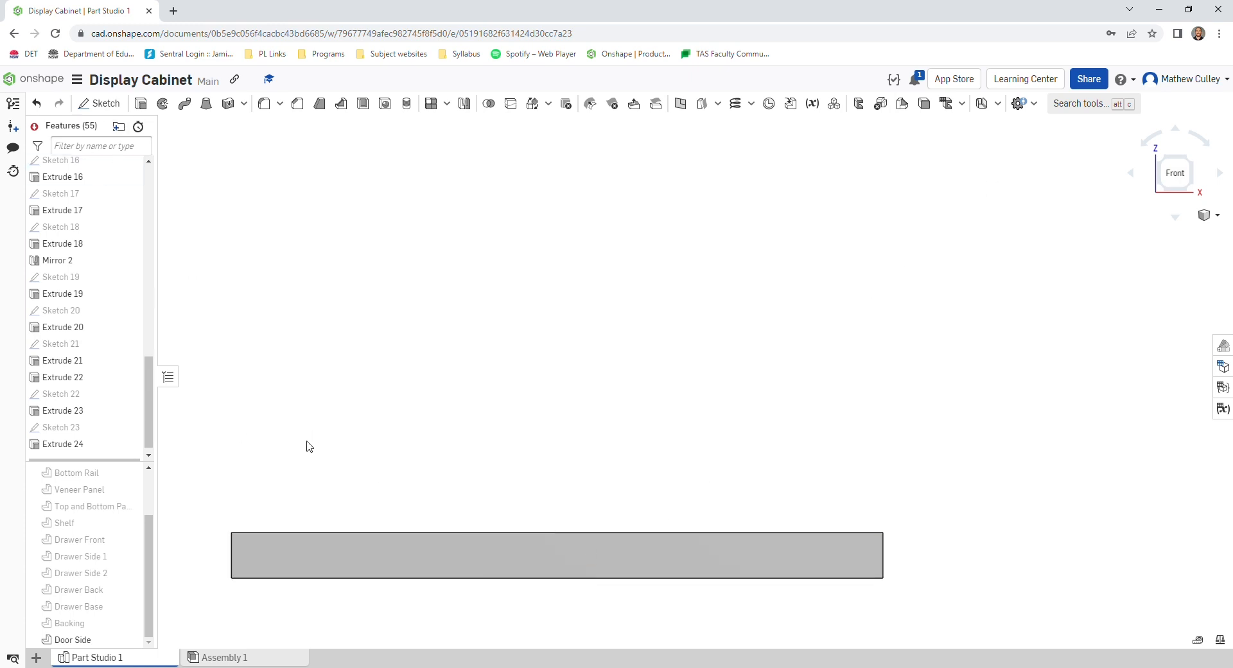
pyautogui.scroll(3, 230, 565)
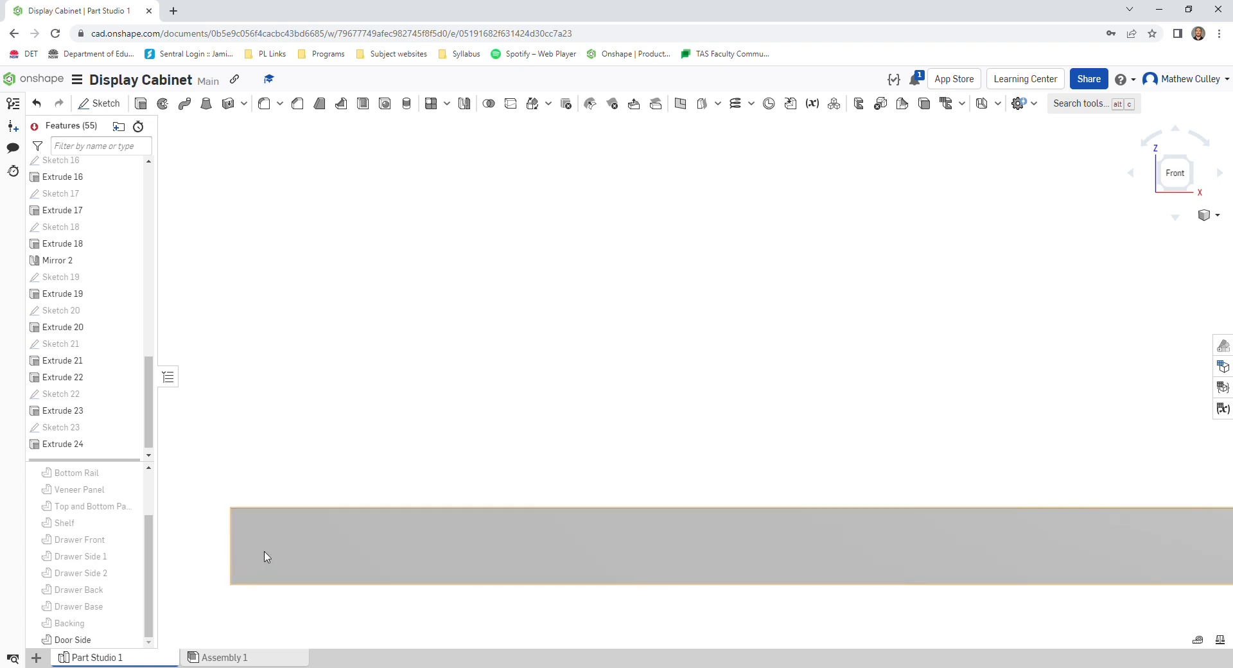
pyautogui.click(99, 103)
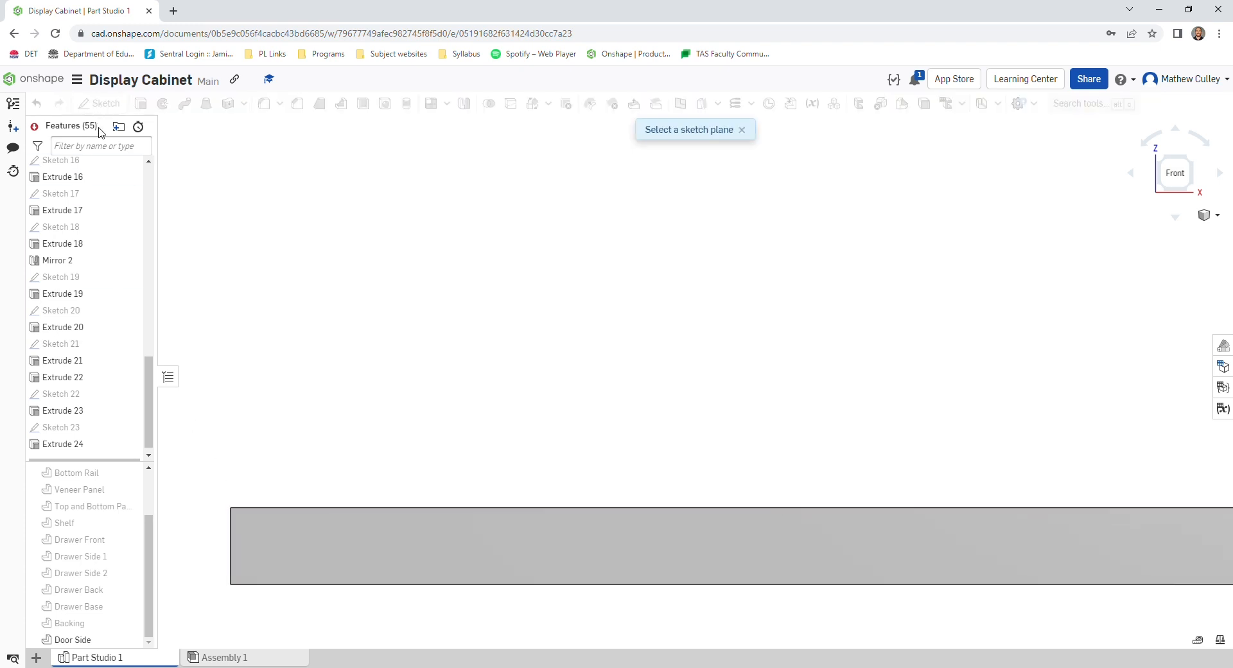
pyautogui.click(628, 548)
# Step: Draw an 8 mm line up the bar's left end edge from its lower left corner
pyautogui.press('l')
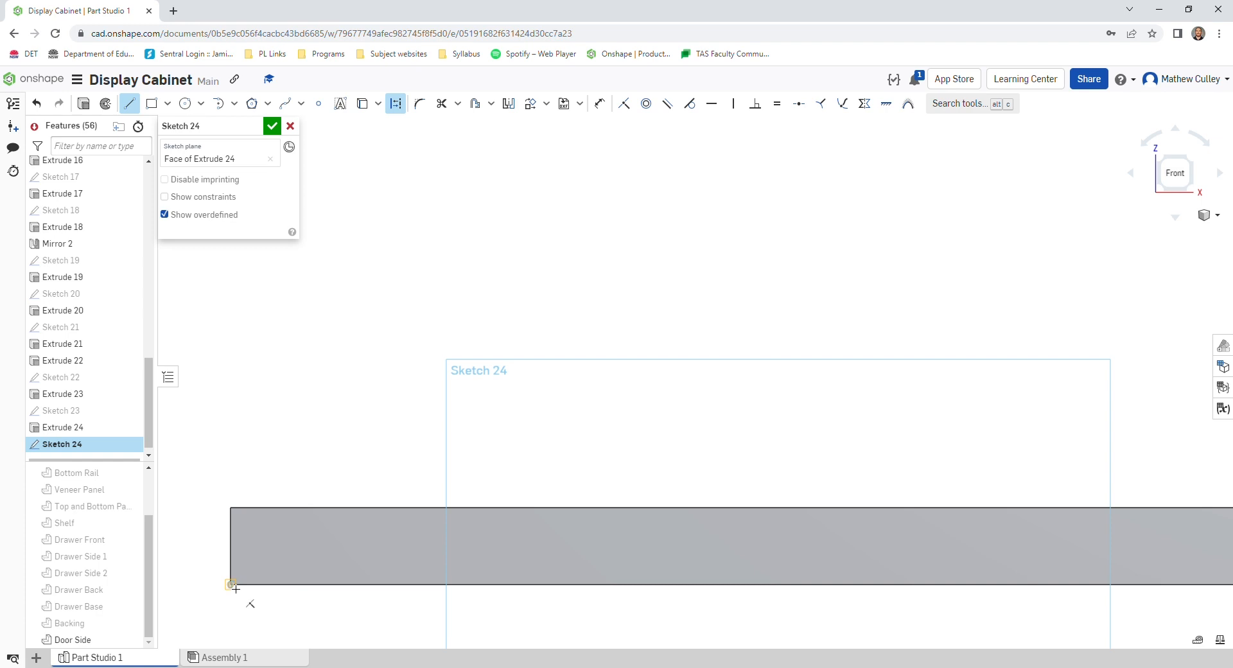
pyautogui.click(233, 586)
pyautogui.click(234, 569)
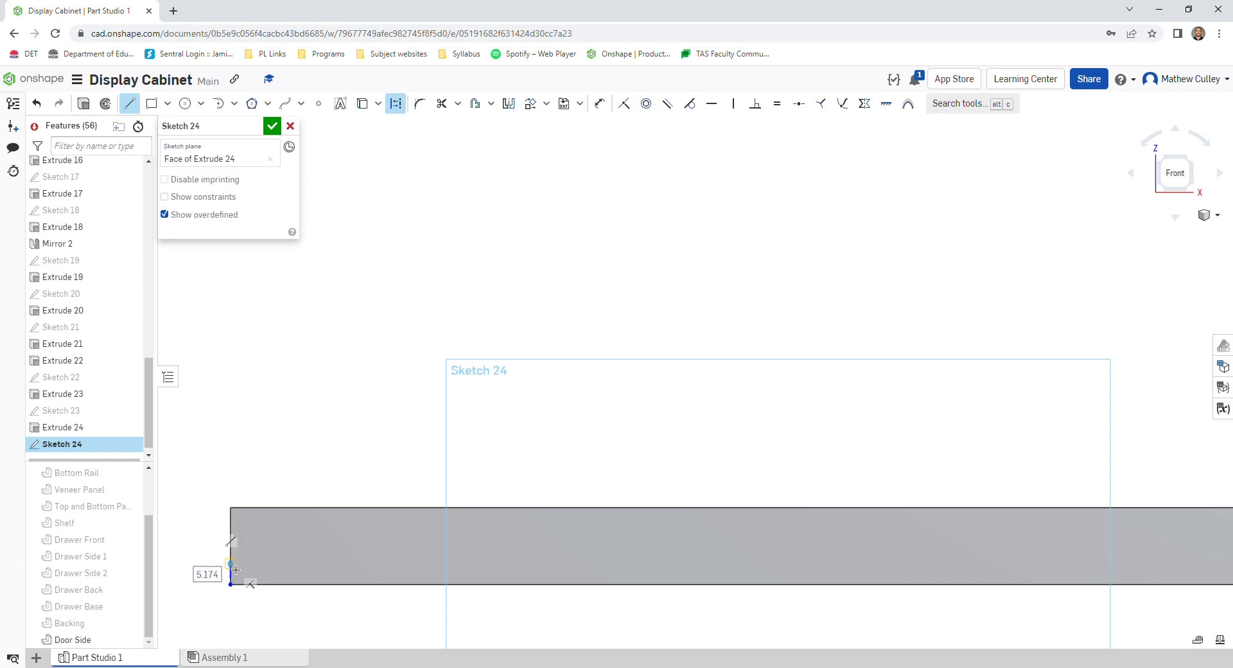
pyautogui.write('8')
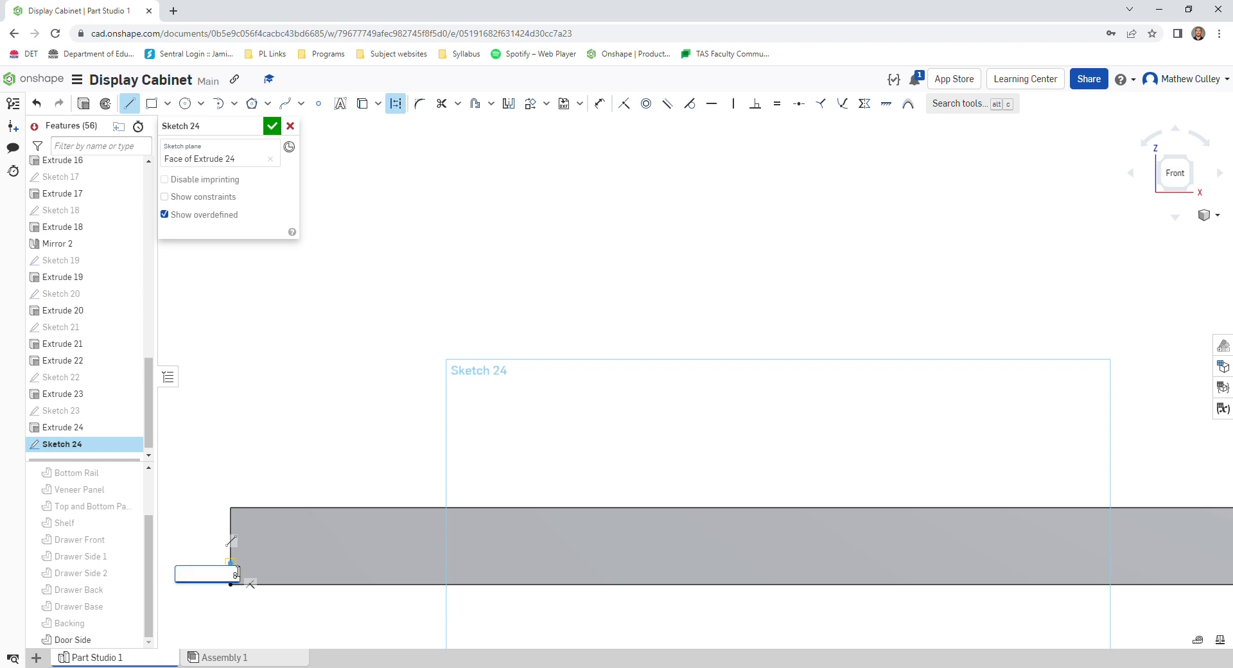
pyautogui.press('Return')
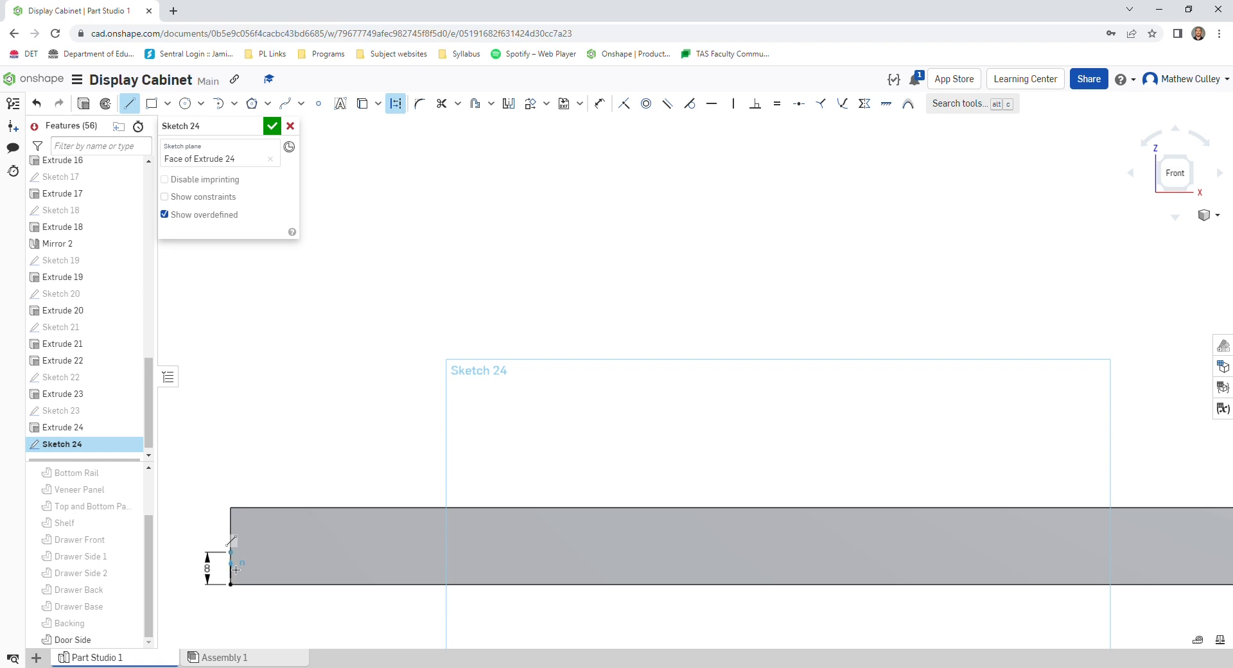
pyautogui.click(231, 552)
pyautogui.press('Escape')
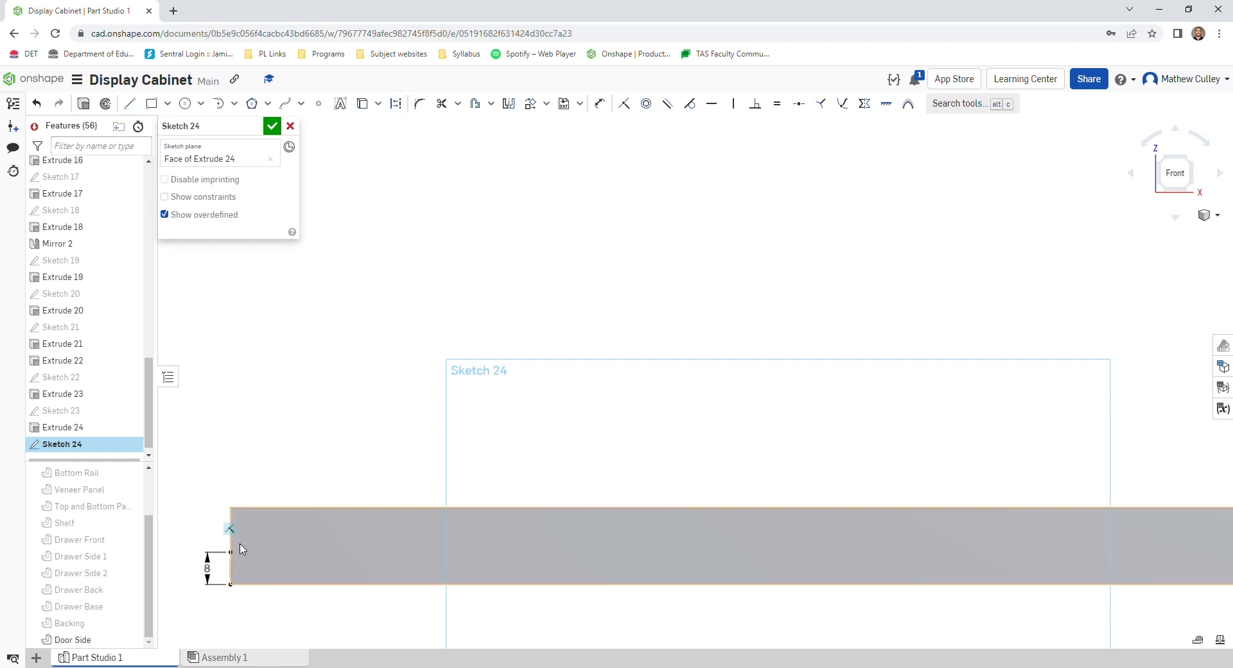
# Step: Draw a rectangle from the upper end of the 8 mm line to the bar's right end edge, spanning its full length
pyautogui.press('r')
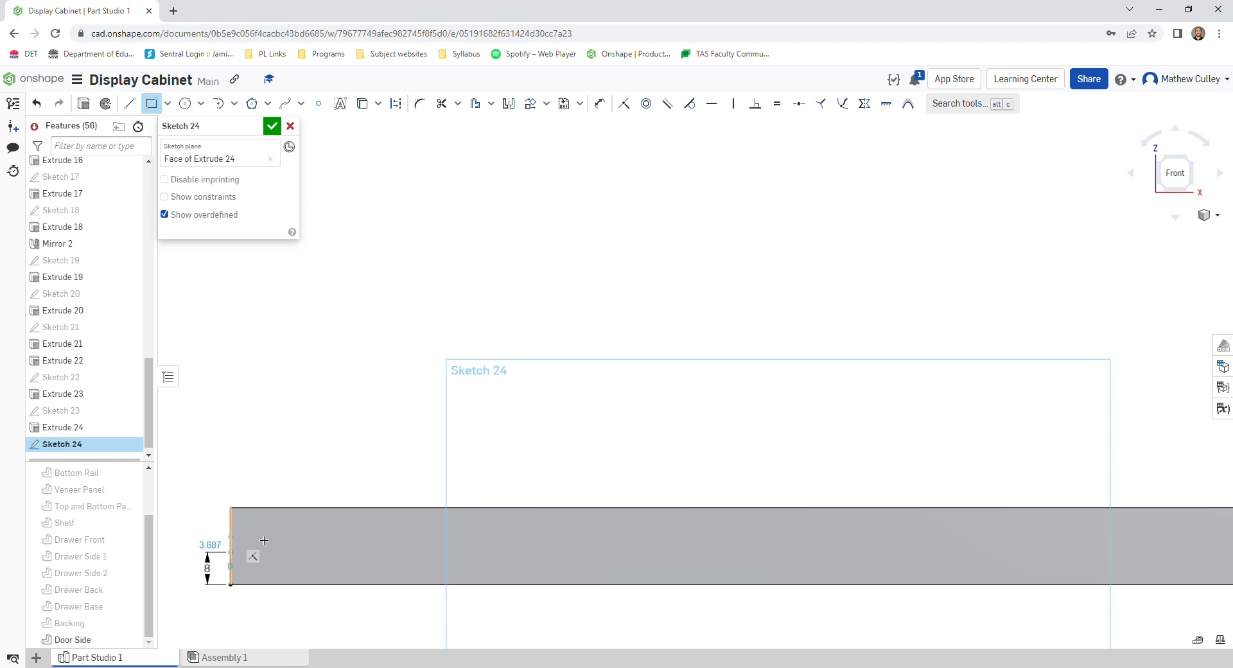
pyautogui.click(231, 552)
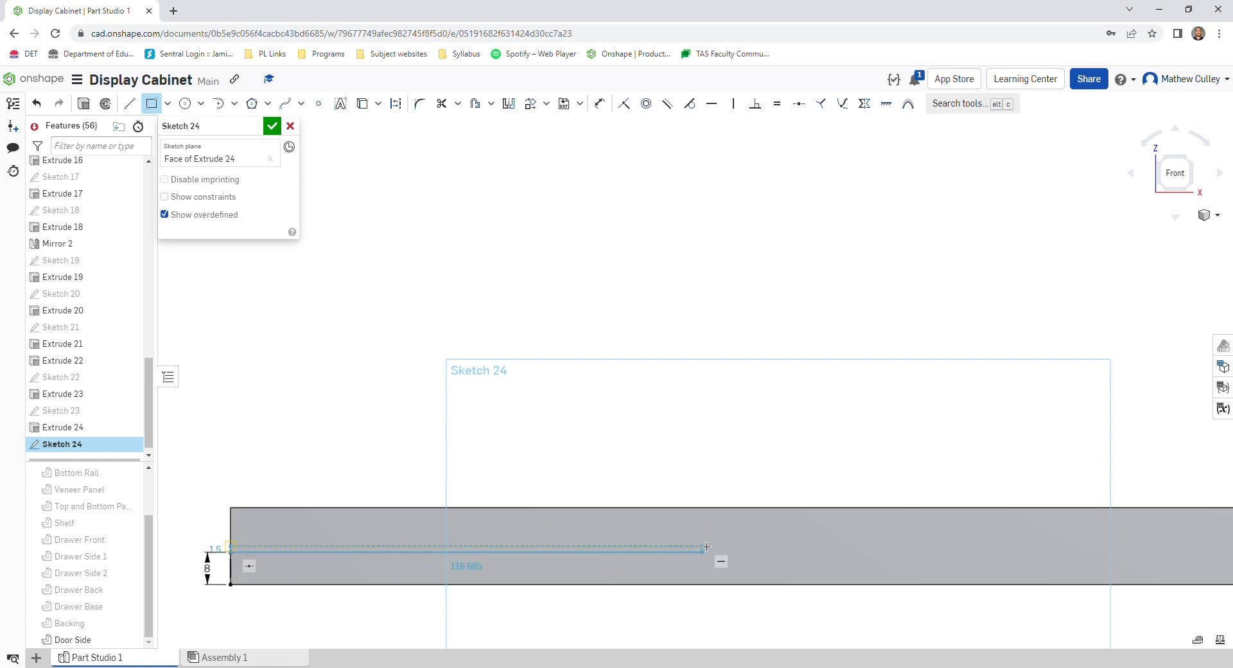
pyautogui.scroll(-4, 707, 543)
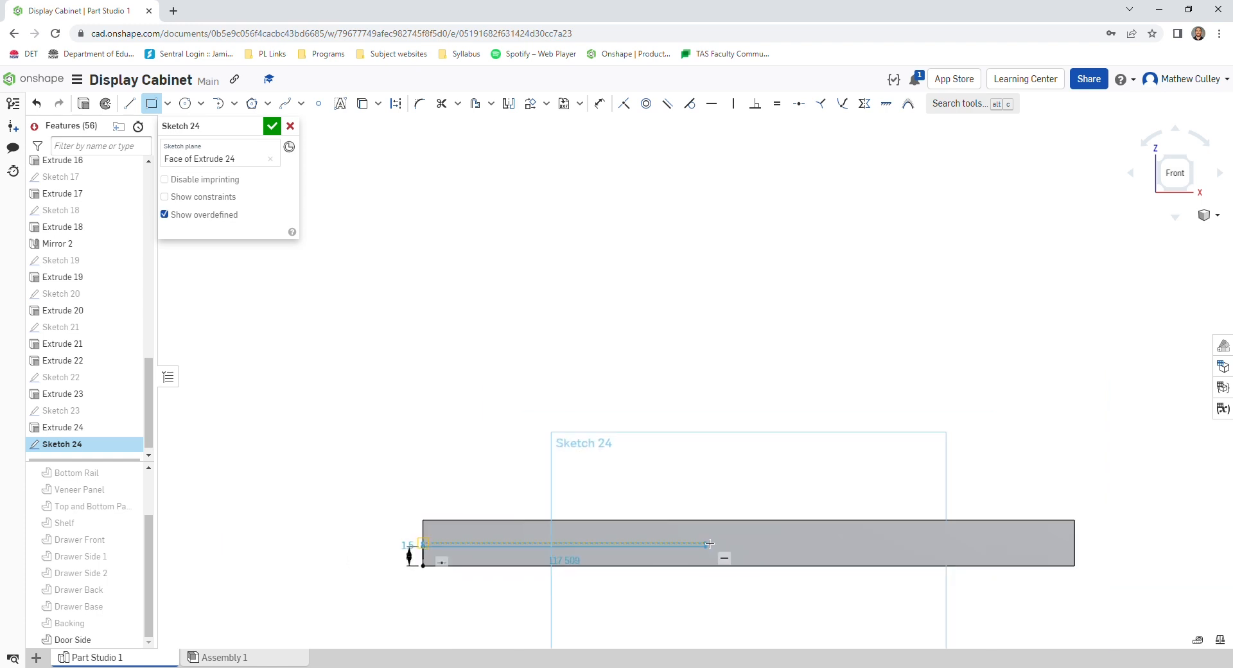
pyautogui.scroll(5, 928, 543)
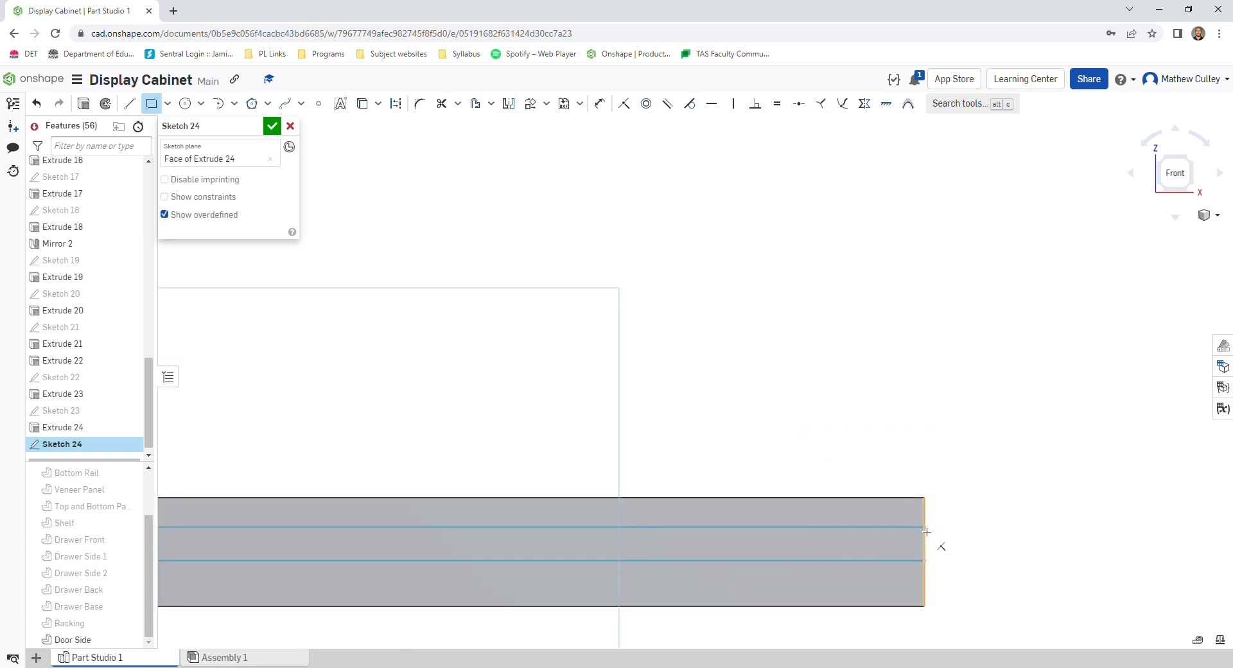
pyautogui.click(926, 532)
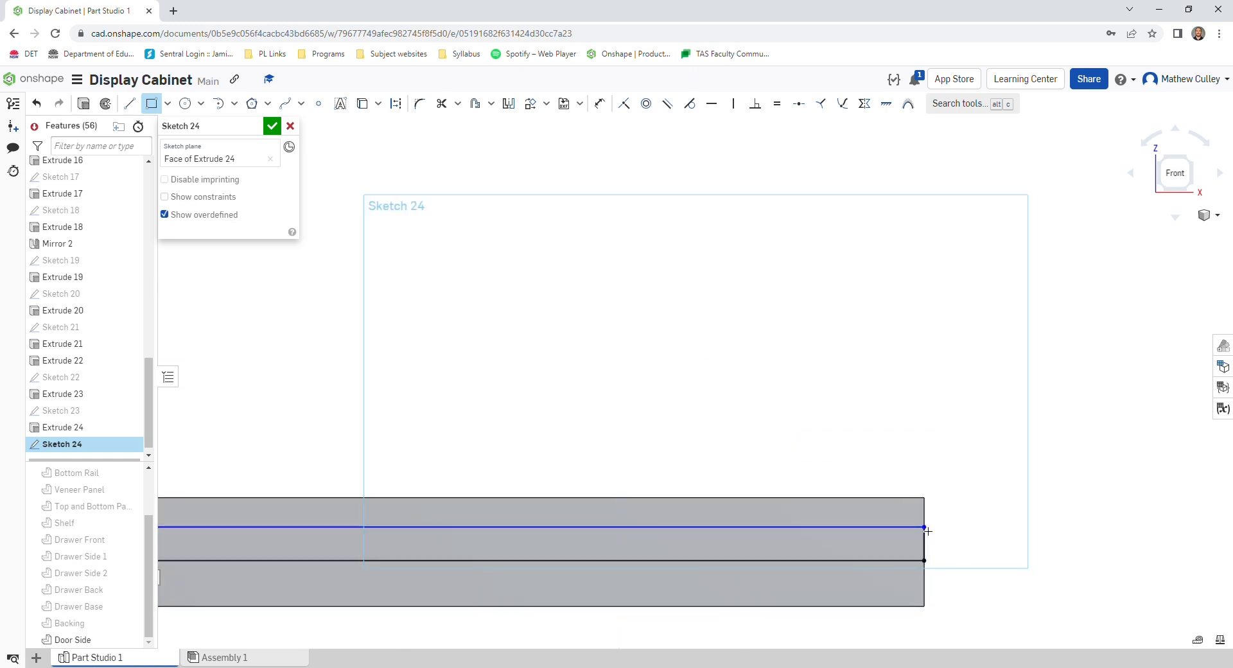
# Step: Dimension the rectangle with a length of 271 mm and a height of 3 mm
pyautogui.scroll(-3, 924, 533)
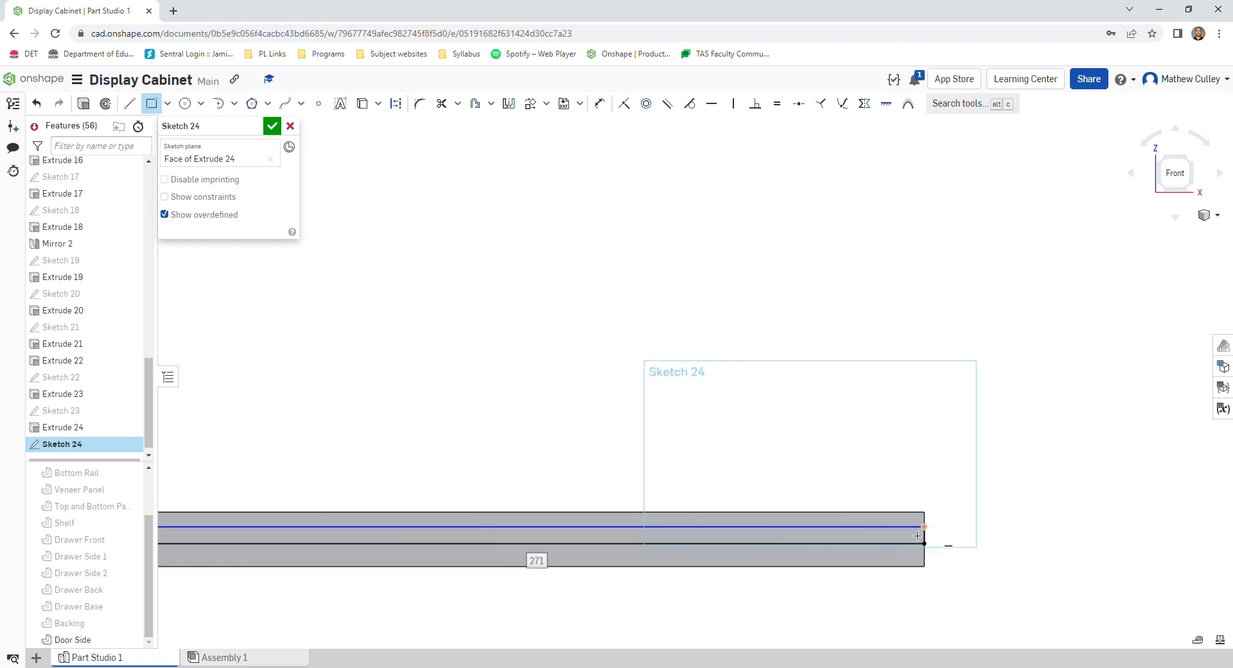
pyautogui.doubleClick(563, 565)
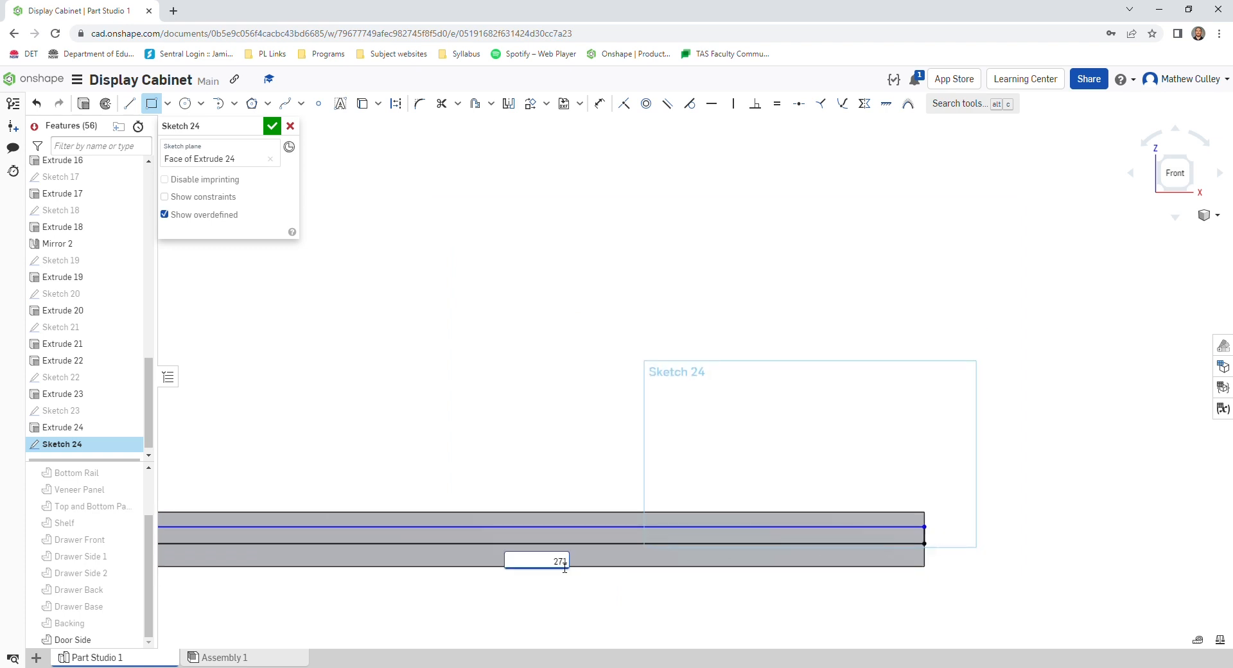
pyautogui.press('Return')
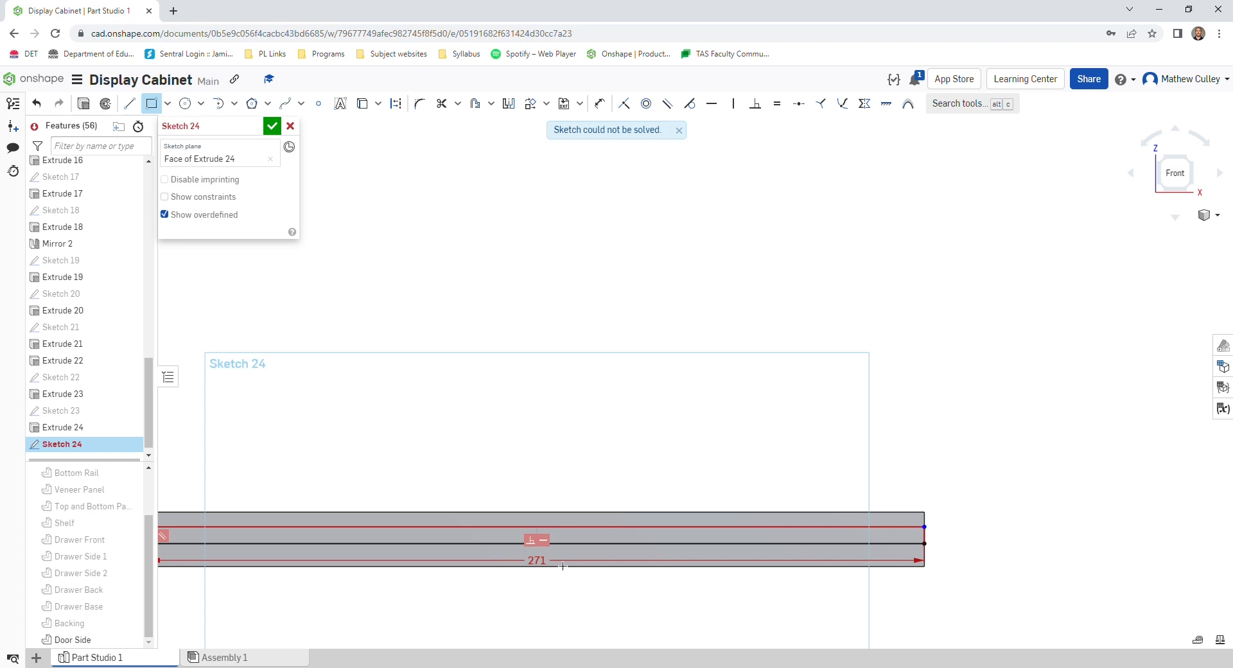
pyautogui.write('3')
pyautogui.press('Return')
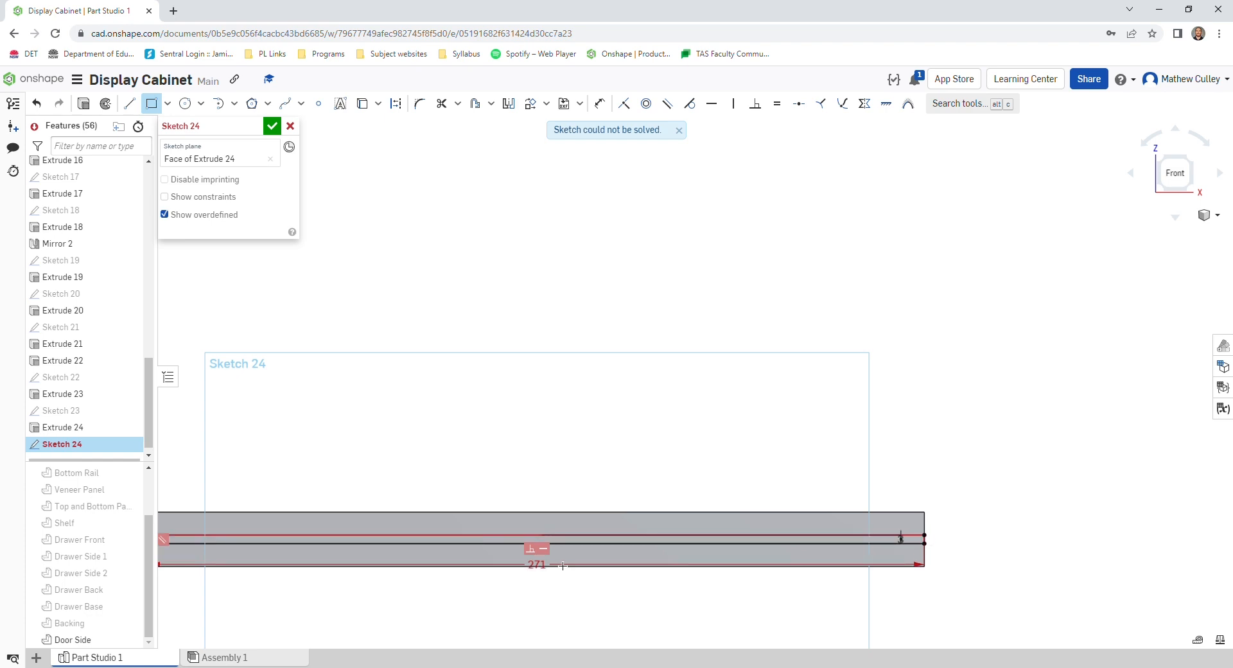
# Step: Delete the overdefining 271 mm length dimension from the groove sketch
pyautogui.scroll(-2, 957, 489)
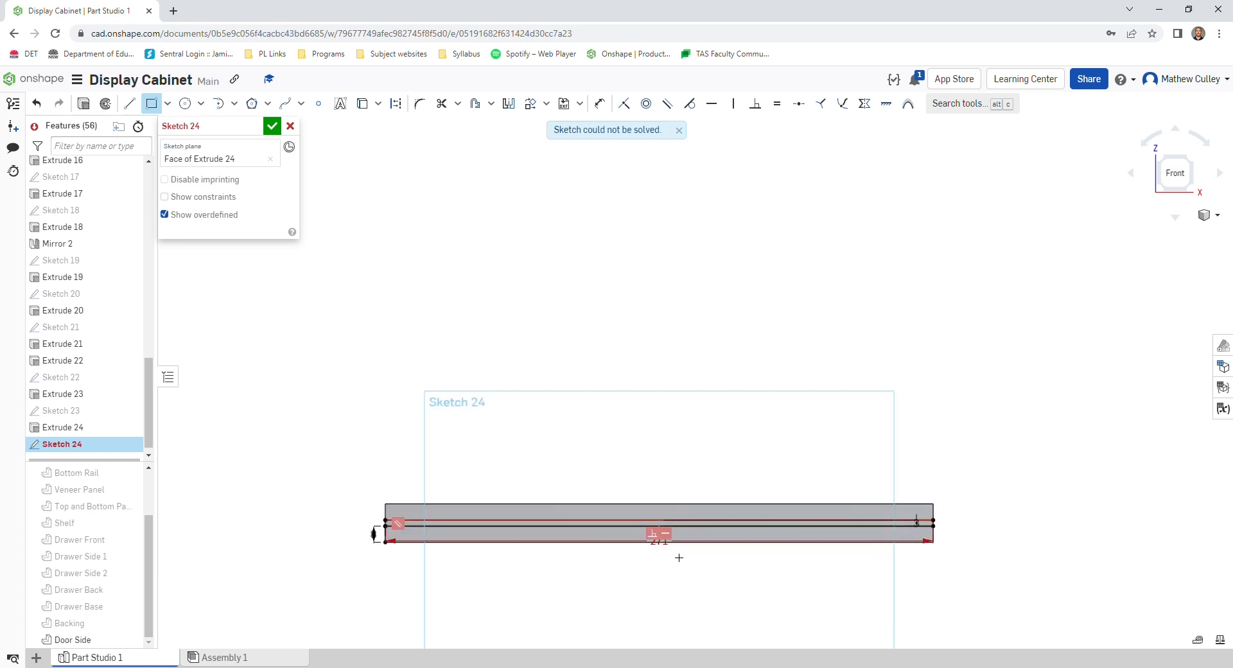
pyautogui.press('Escape')
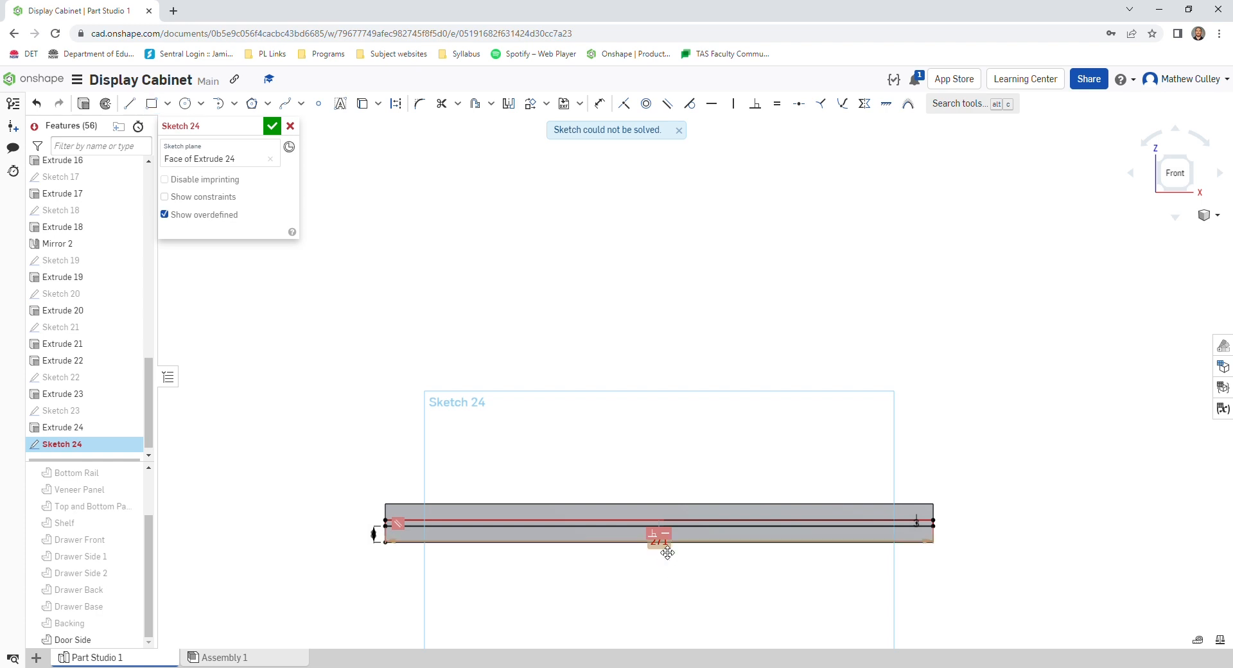
pyautogui.click(663, 550)
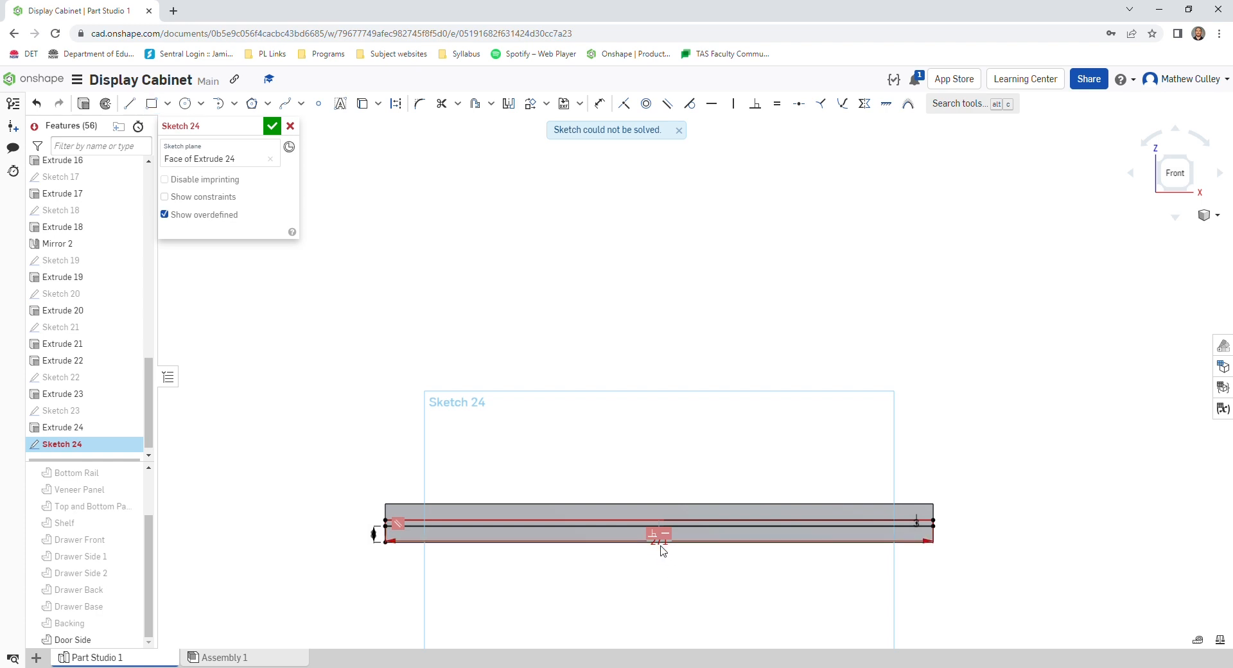
pyautogui.press('Delete')
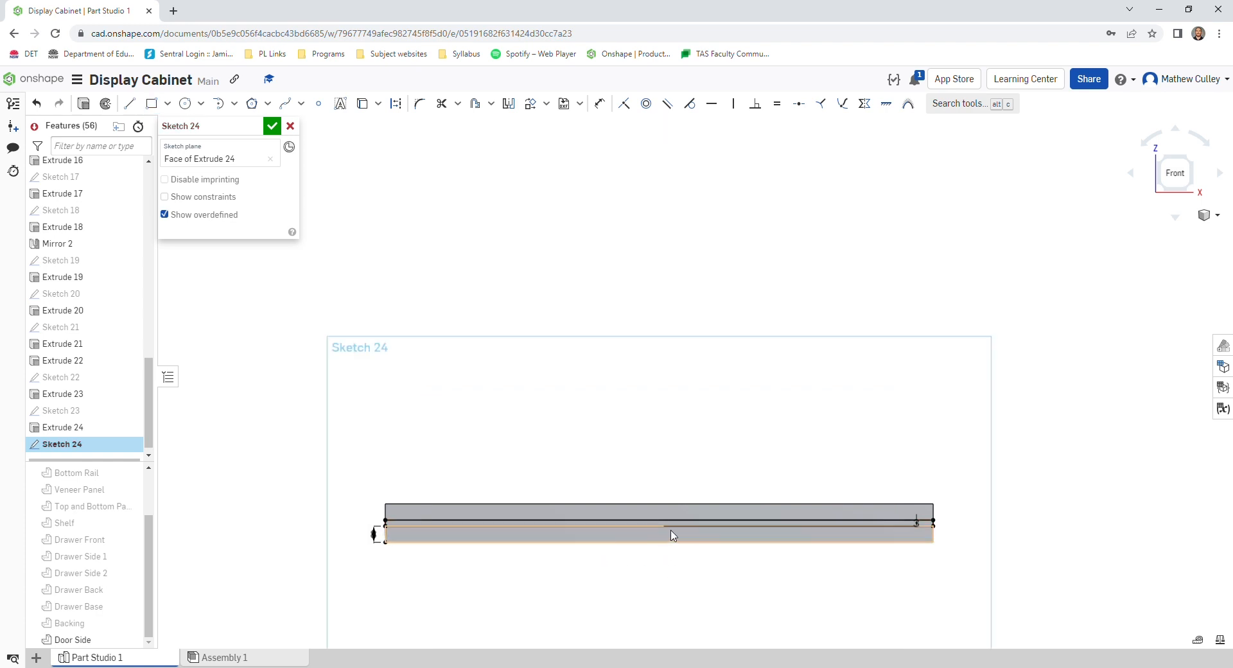
# Step: Cut the narrow rectangle region 3 mm deep into the Door Side bar with a Remove extrude to form the groove
pyautogui.scroll(2, 670, 532)
pyautogui.scroll(3, 650, 527)
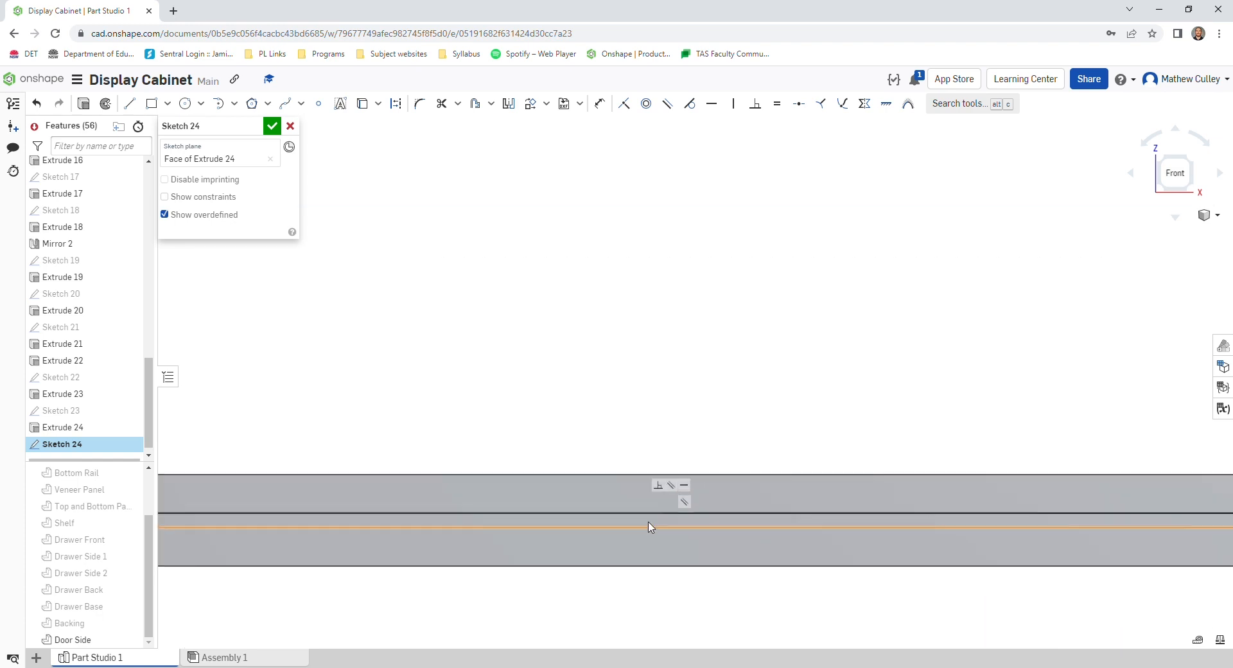
pyautogui.click(650, 523)
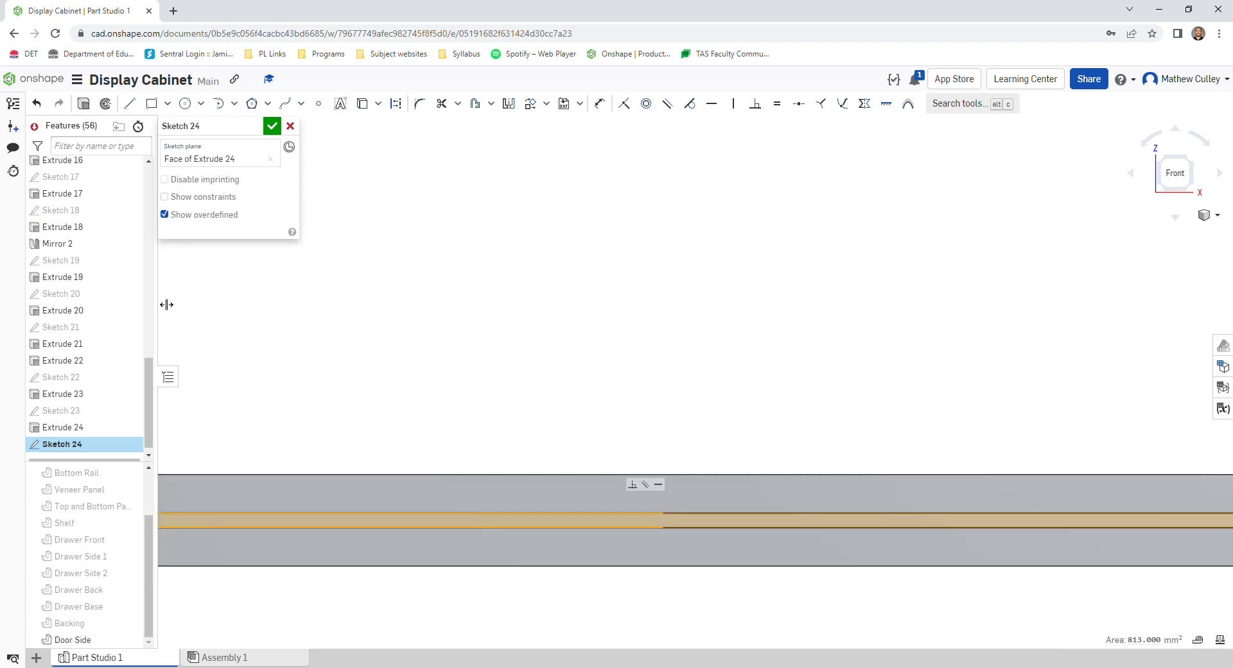
pyautogui.click(84, 104)
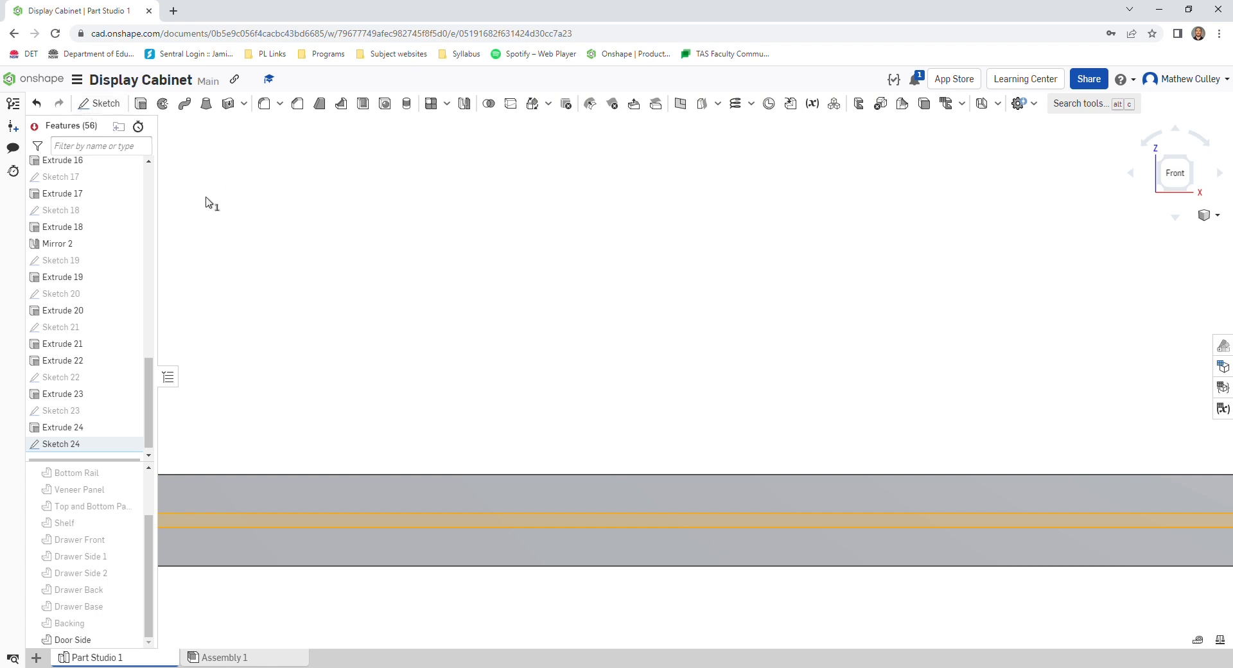
pyautogui.hotkey('shift', 'e')
pyautogui.click(235, 161)
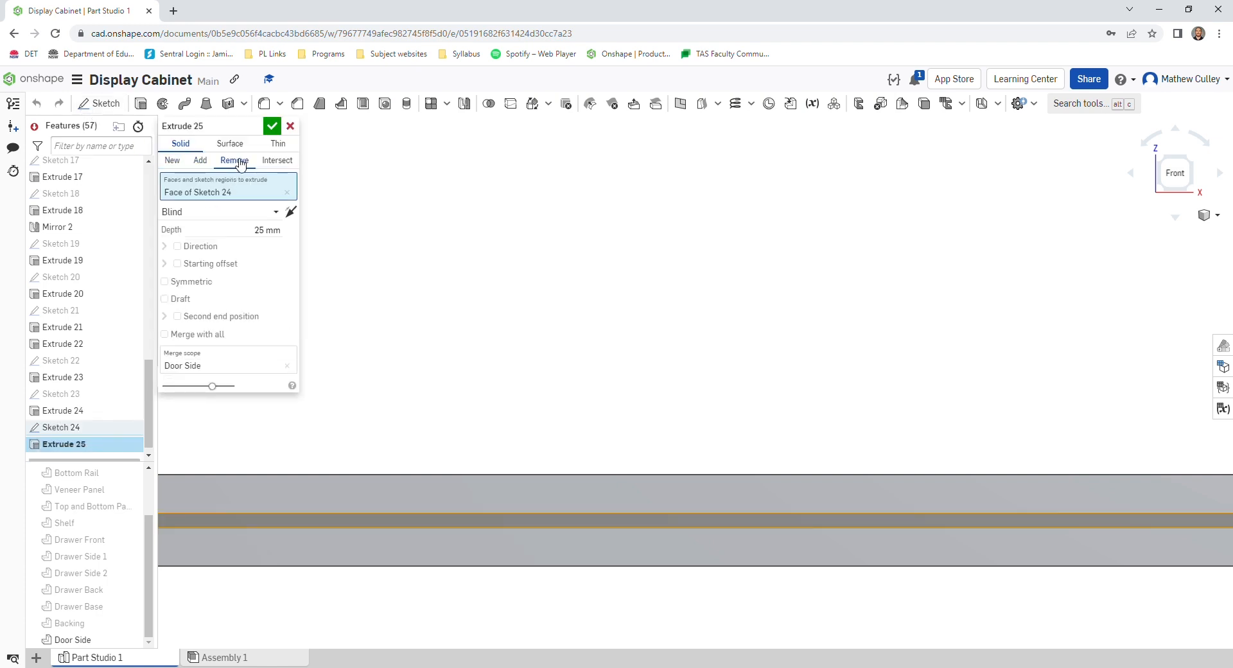
pyautogui.click(269, 231)
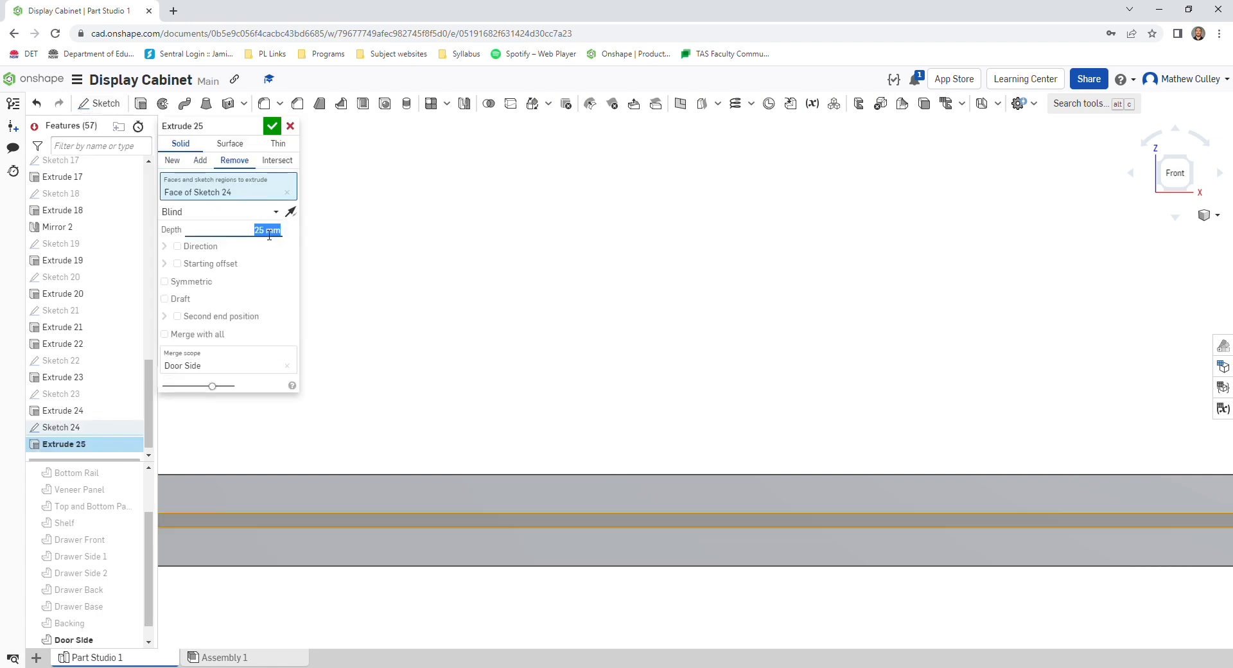
pyautogui.write('3')
pyautogui.click(274, 127)
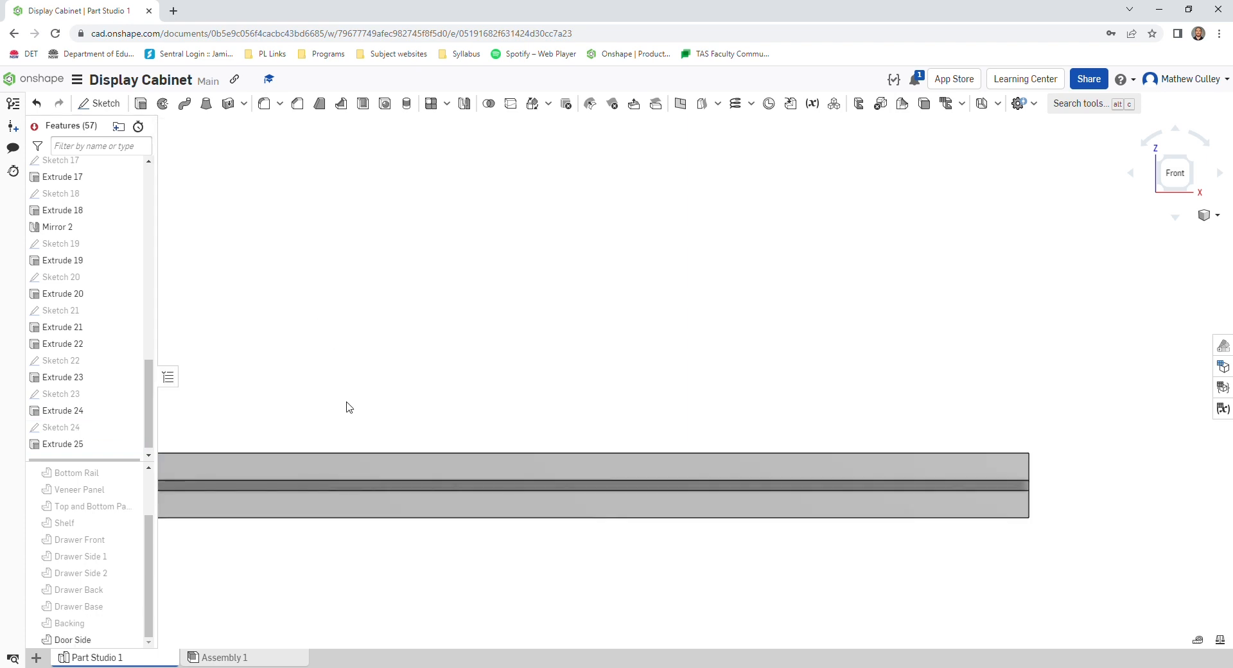
# Step: Start a new sketch on the top face of the Door Side bar, viewed from the Top
pyautogui.moveTo(775, 434); pyautogui.dragTo(694, 416, button='right')
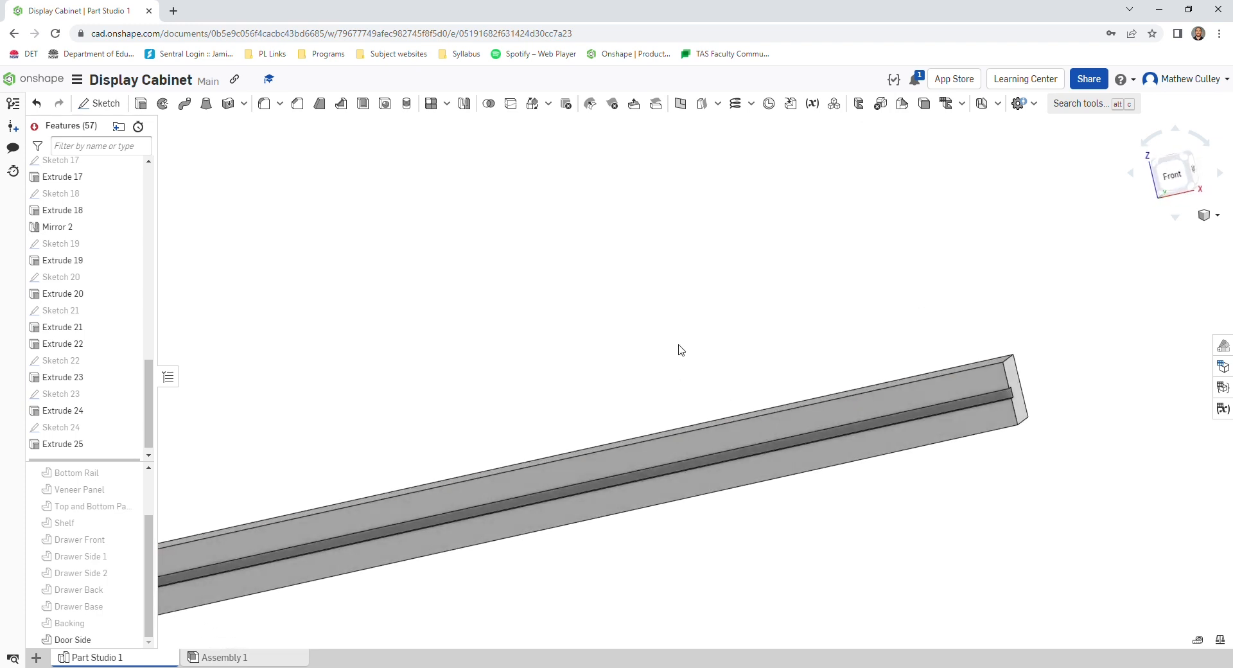
pyautogui.moveTo(681, 350); pyautogui.dragTo(706, 390, button='right')
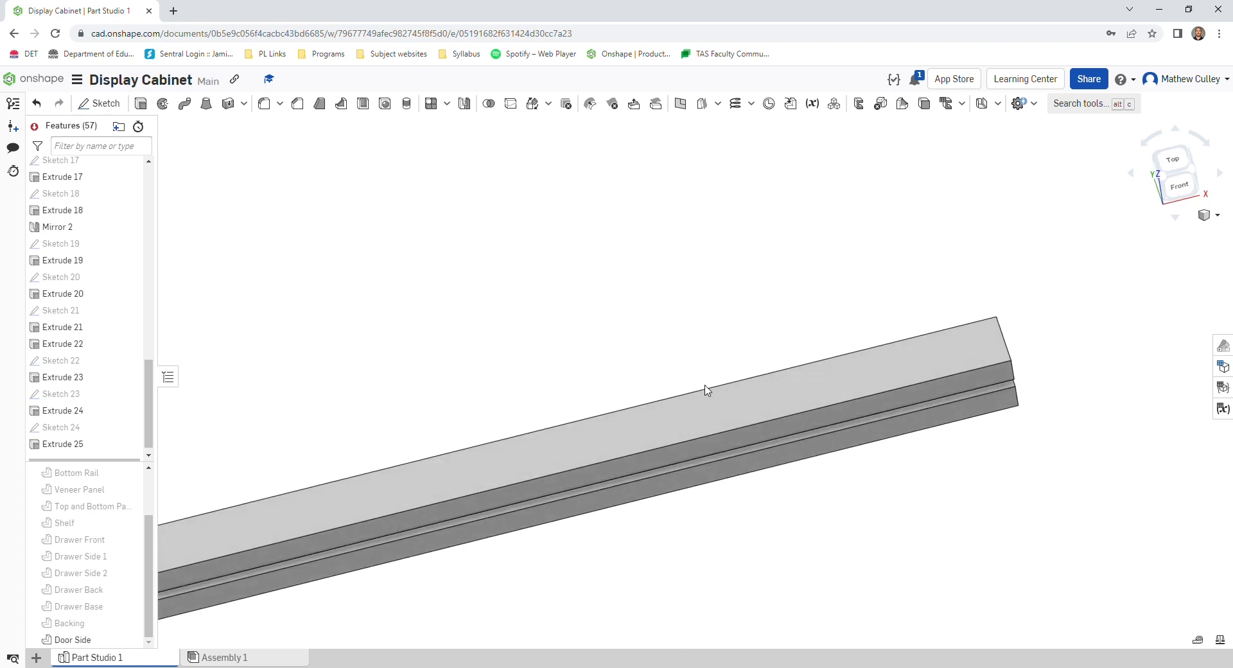
pyautogui.click(1179, 167)
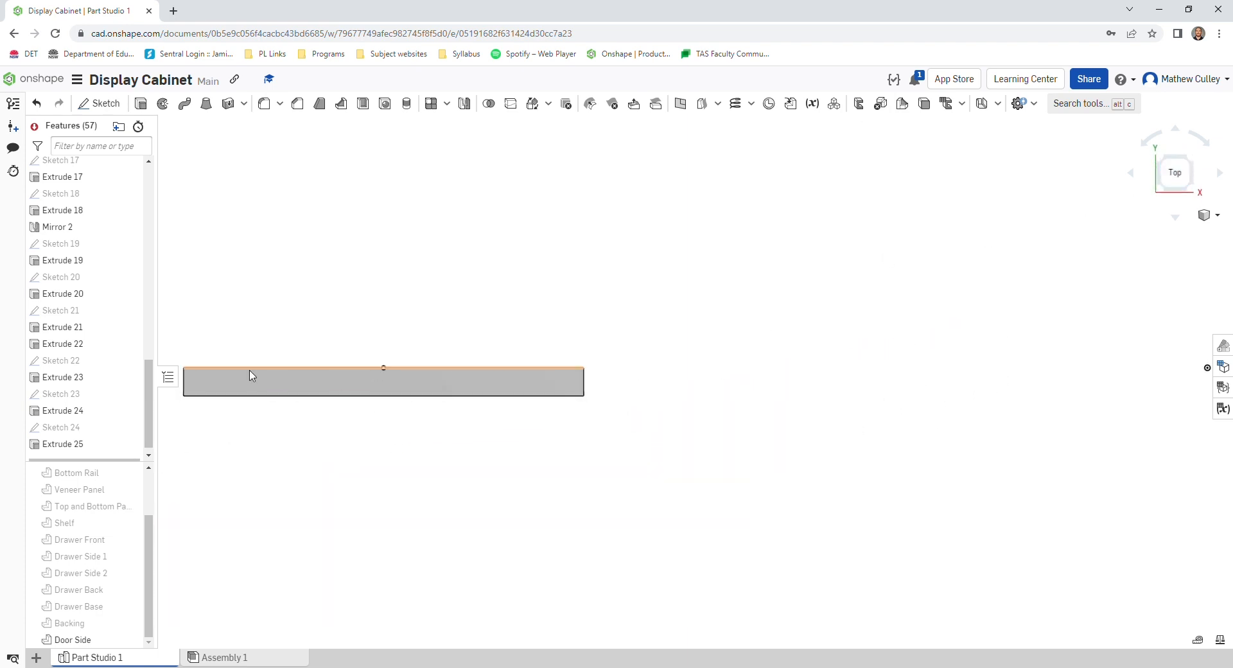
pyautogui.scroll(-2, 919, 395)
pyautogui.scroll(1, 450, 366)
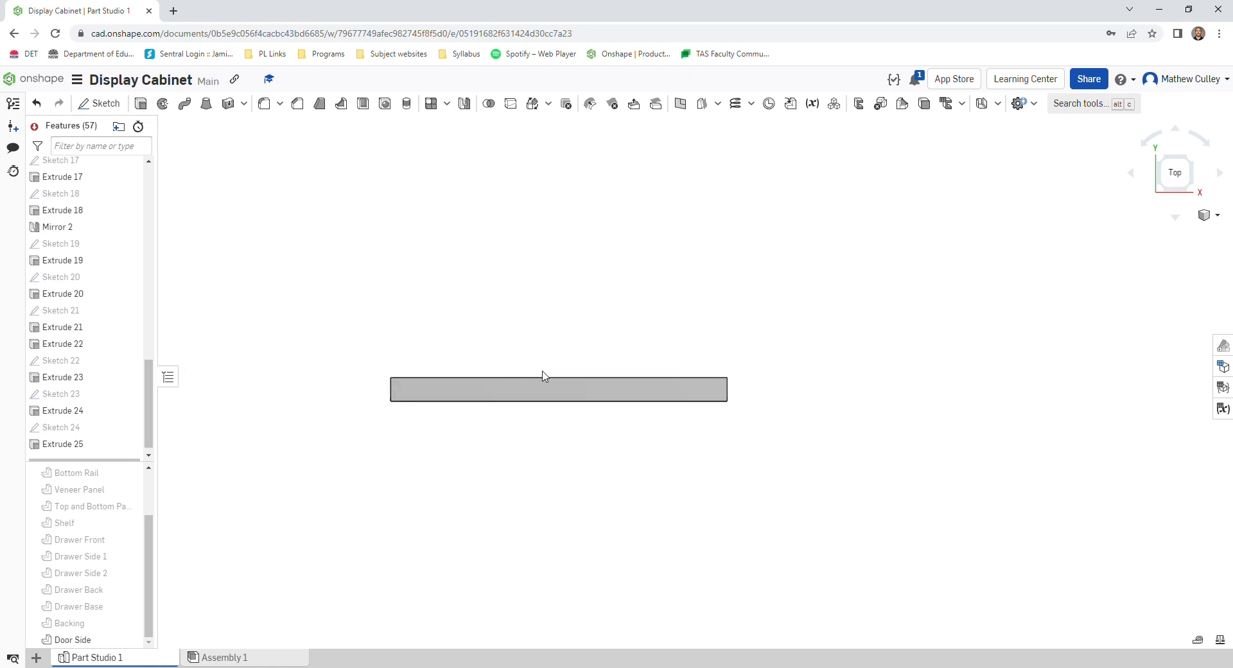
pyautogui.scroll(2, 559, 382)
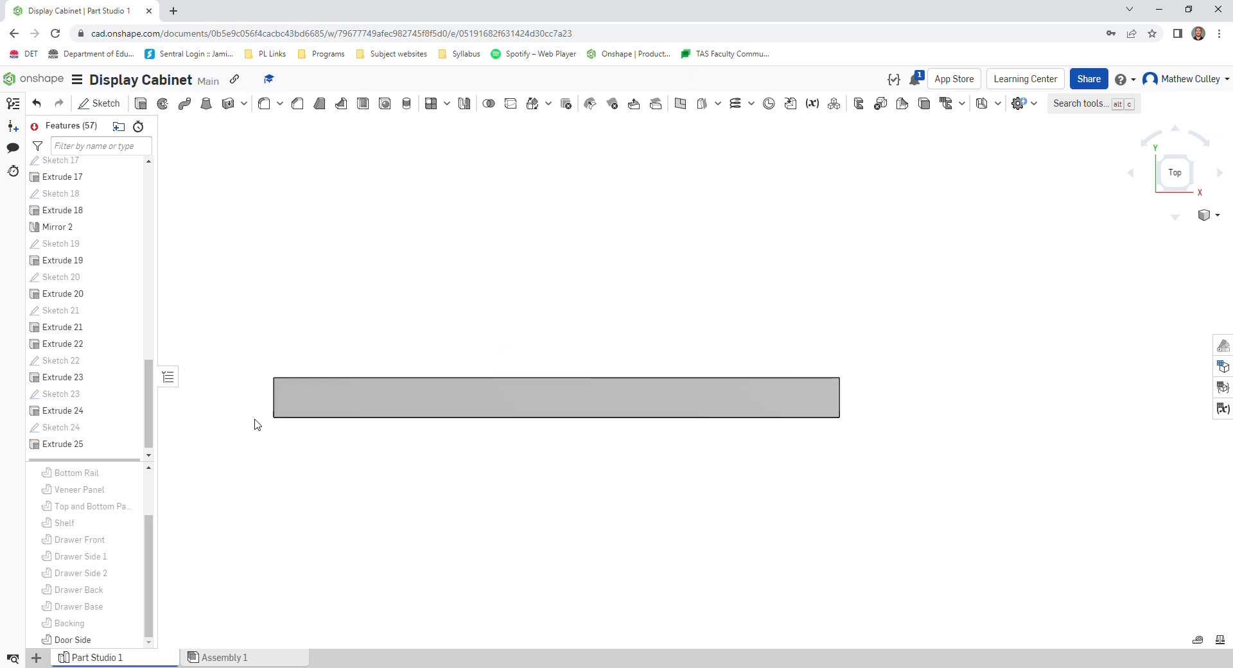
pyautogui.click(99, 104)
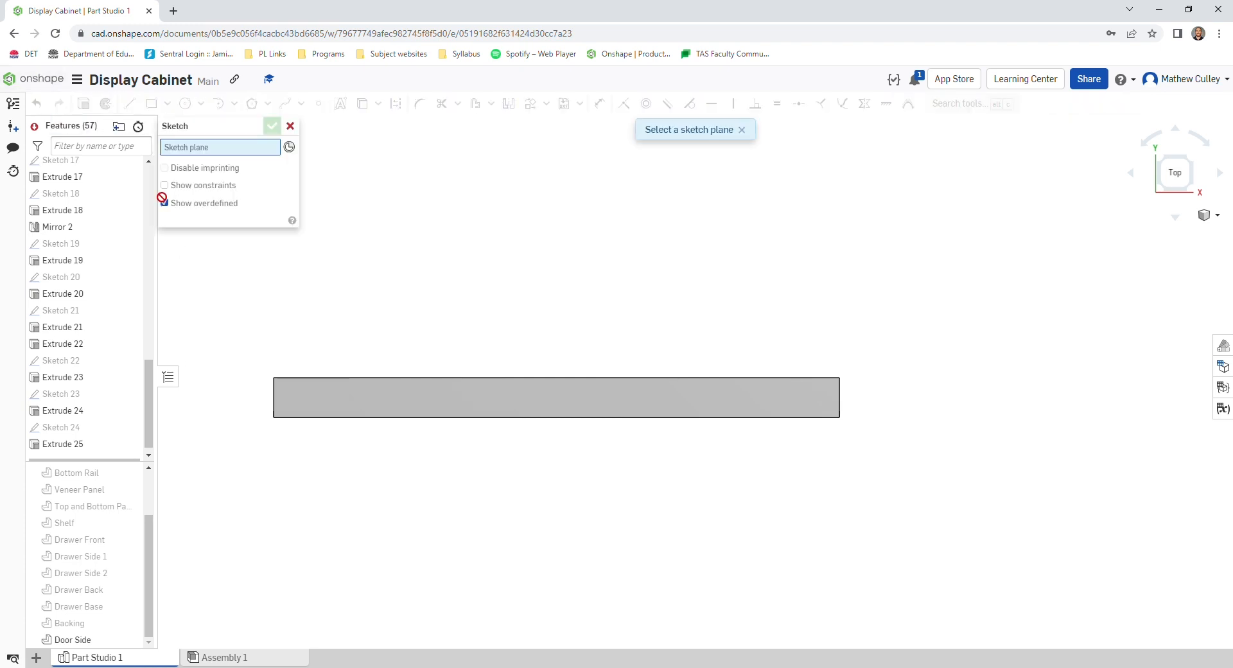
pyautogui.click(500, 406)
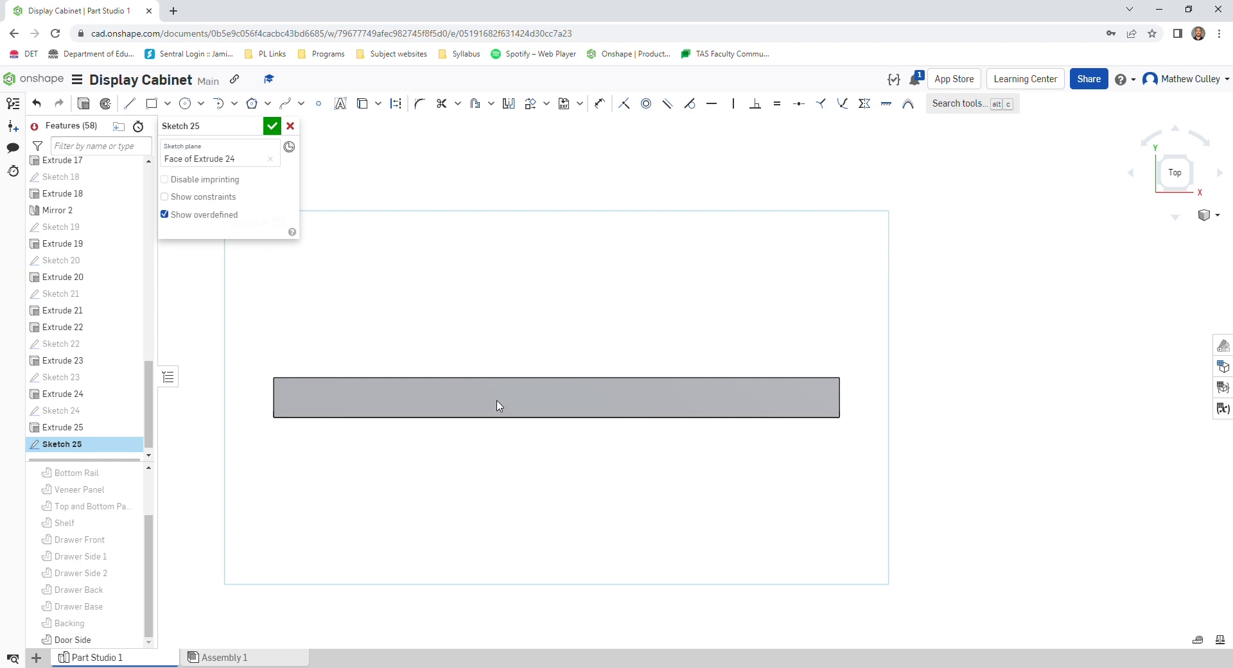
# Step: Draw a 19 mm construction line along the lower edge from the lower left corner, and a solid diagonal from its end to the upper left corner
pyautogui.press('l')
pyautogui.press('u')
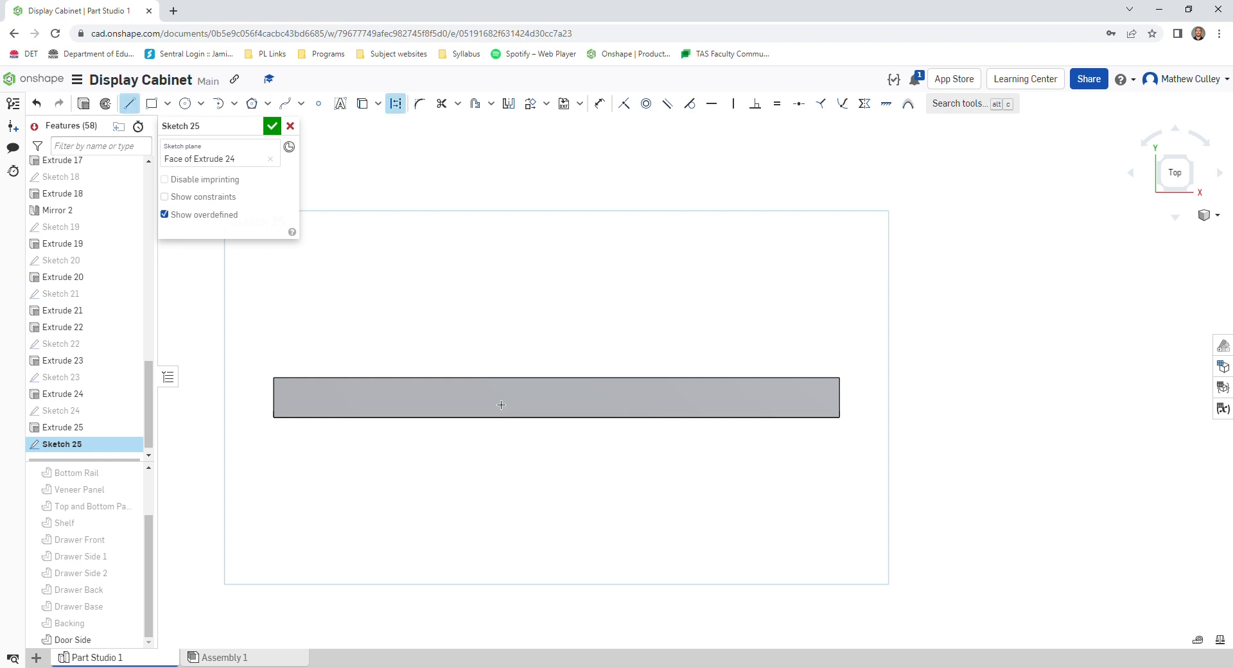
pyautogui.click(278, 421)
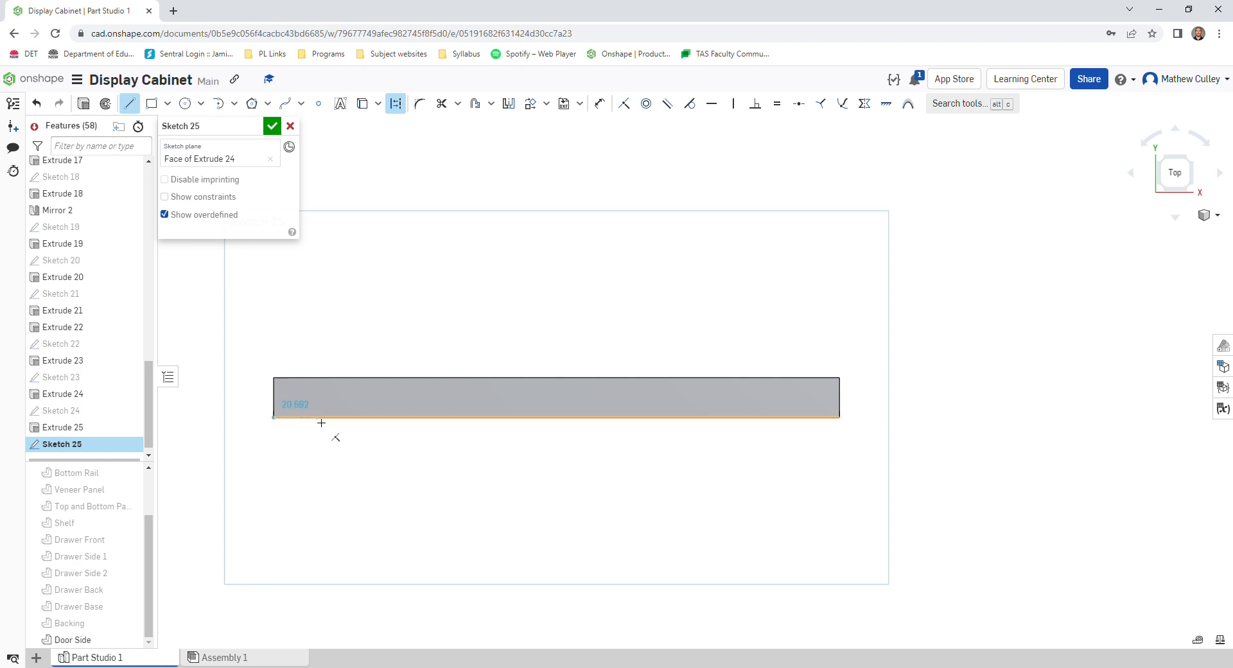
pyautogui.click(321, 422)
pyautogui.write('19')
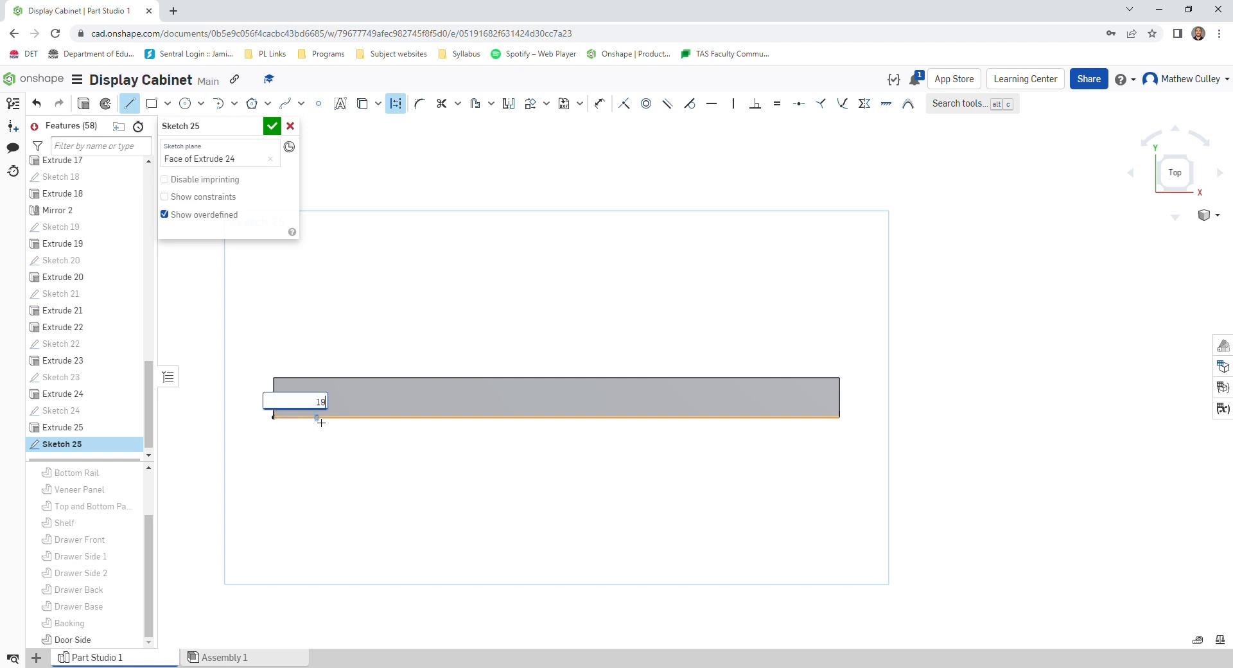
pyautogui.press('Return')
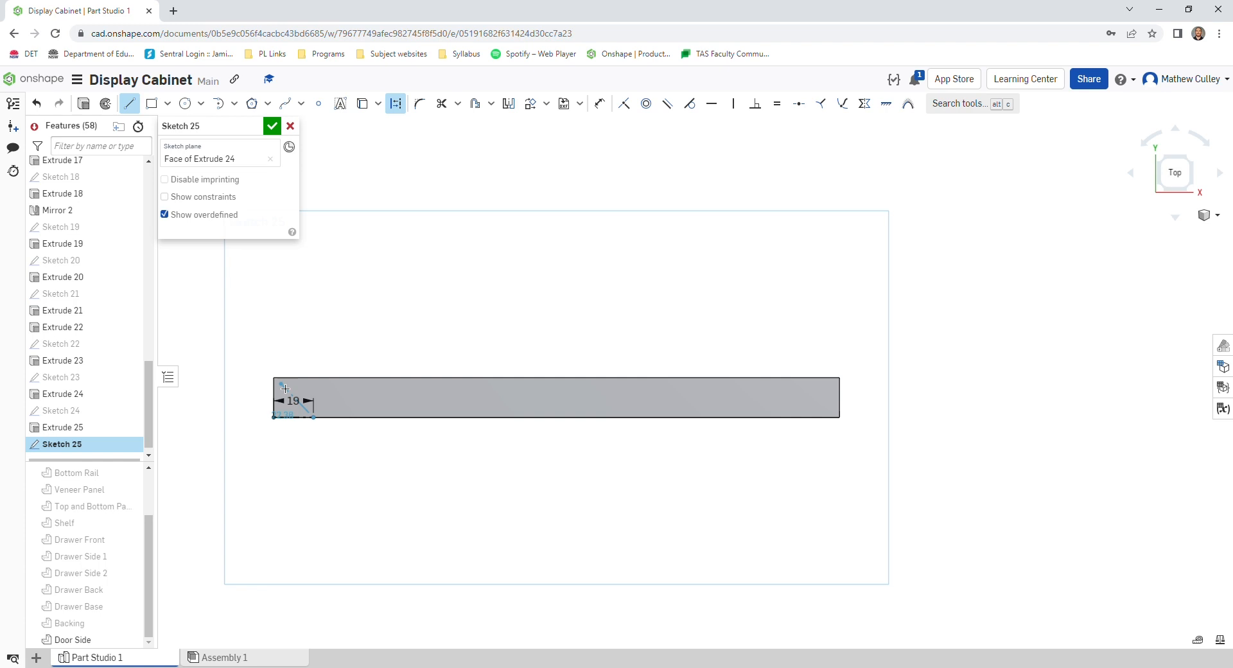
pyautogui.press('q')
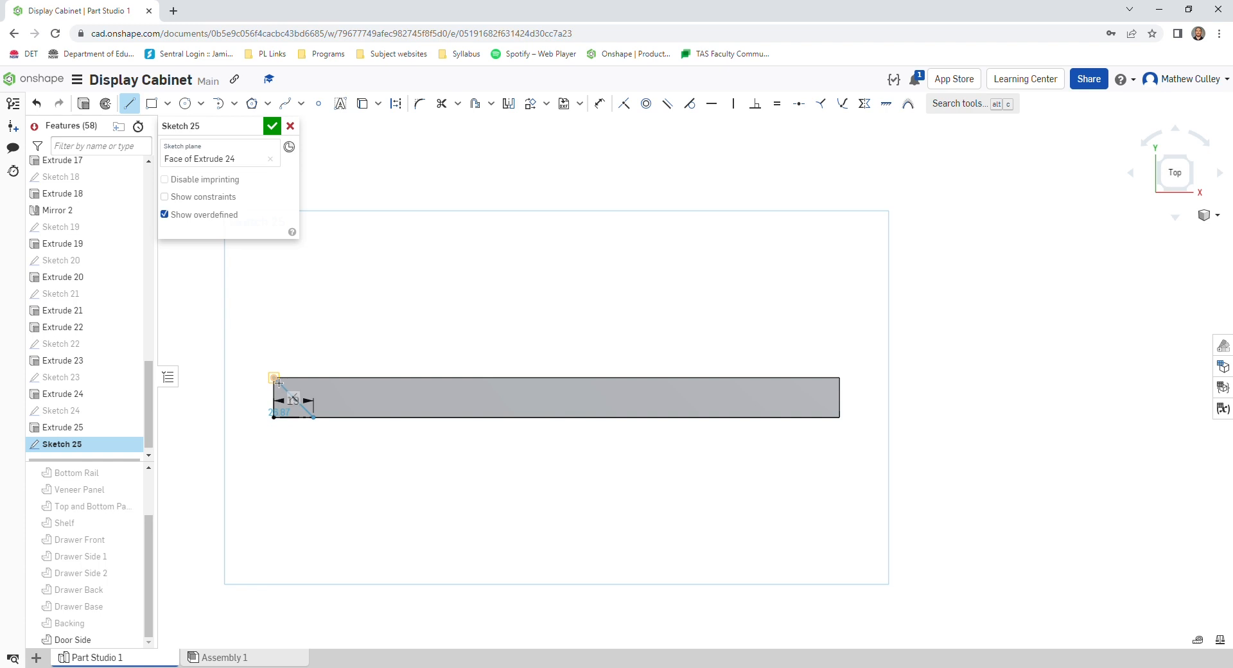
pyautogui.click(279, 382)
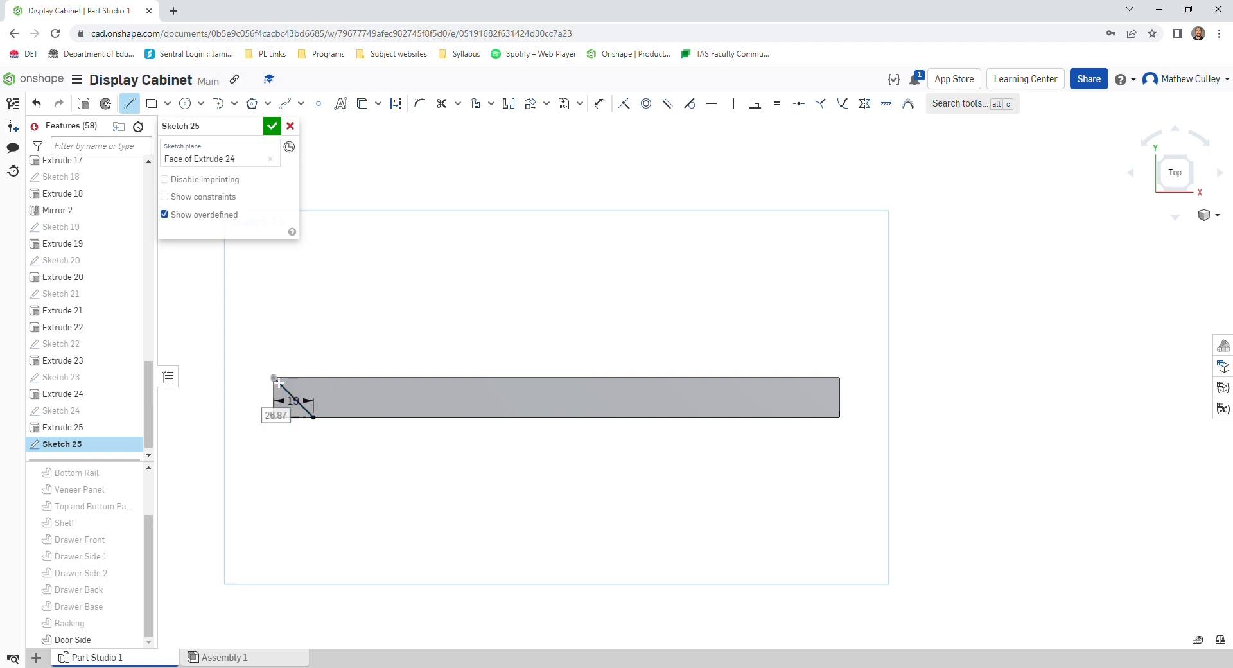
pyautogui.press('Escape')
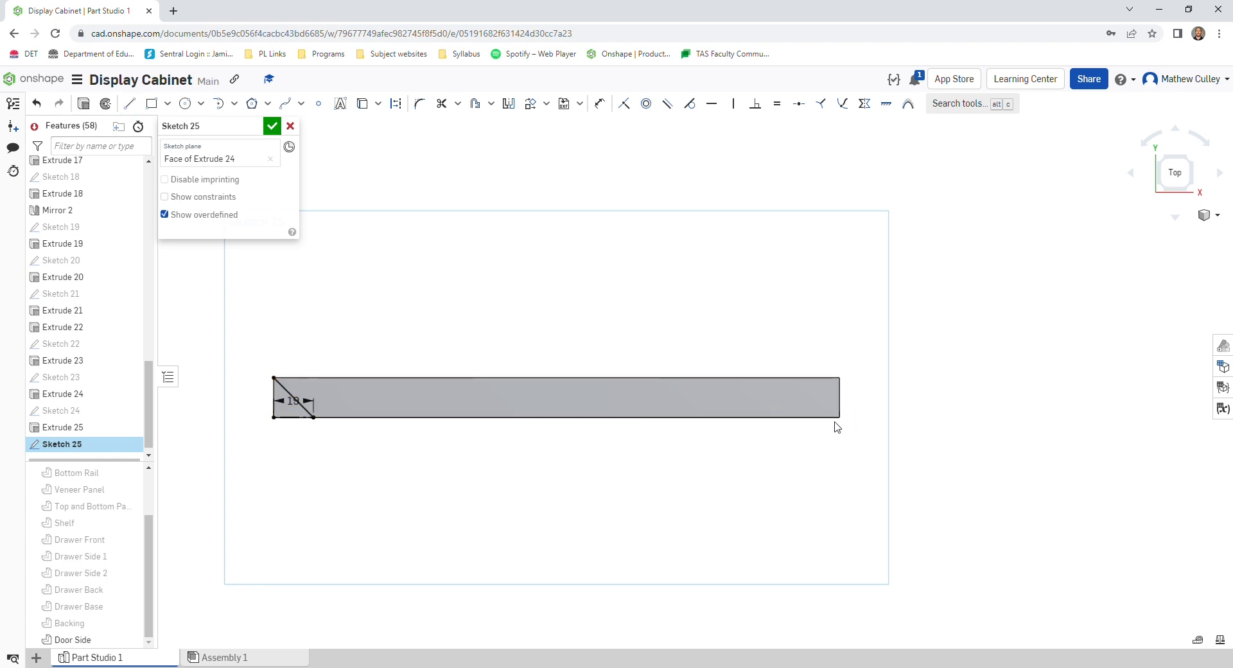
# Step: Draw a 19 mm construction line inward along the lower edge from the lower right corner, and a solid diagonal to the upper right corner
pyautogui.press('l')
pyautogui.press('q')
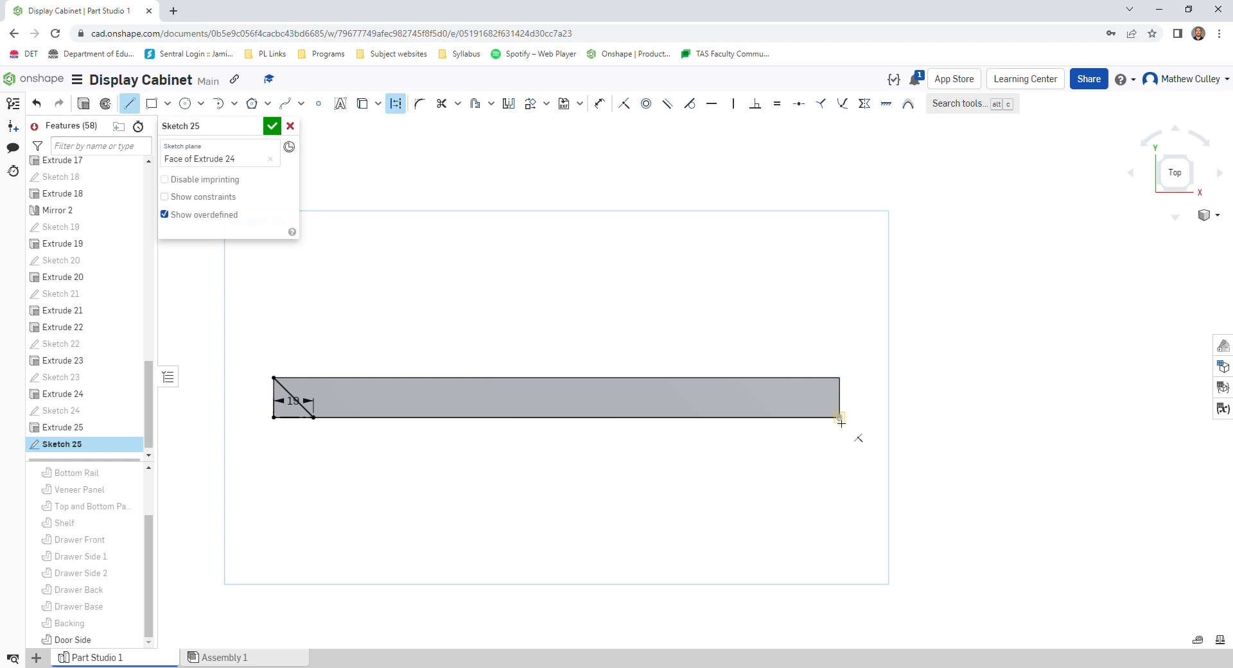
pyautogui.click(839, 418)
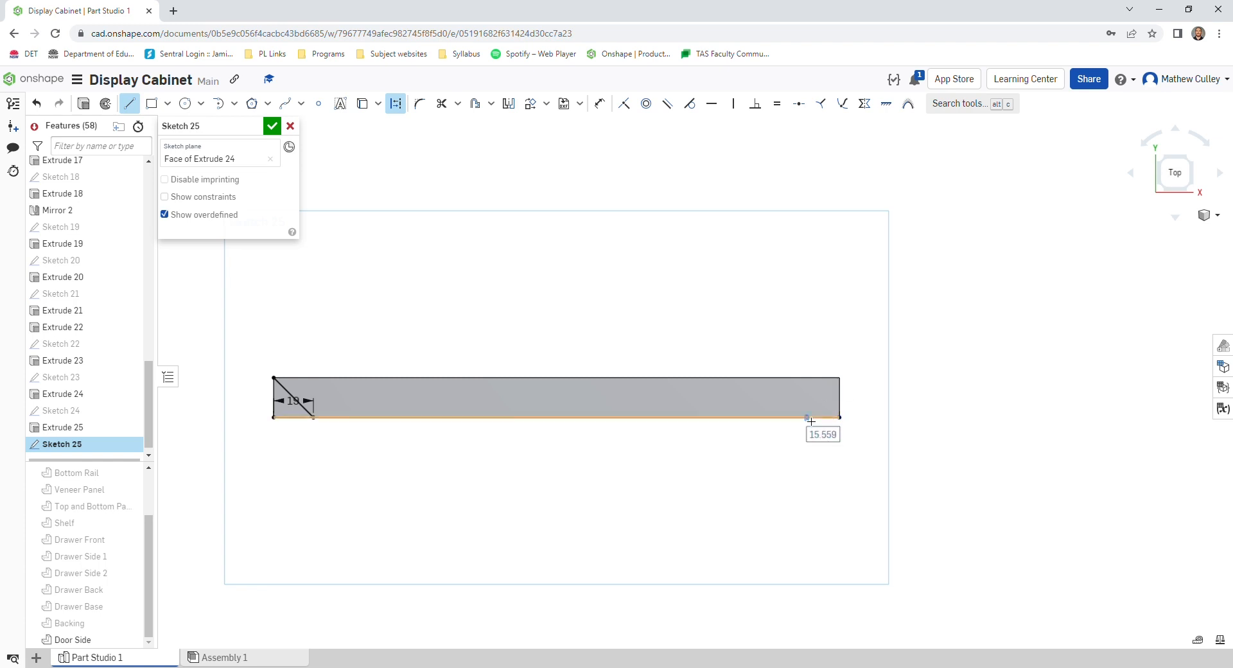
pyautogui.write('19')
pyautogui.press('Return')
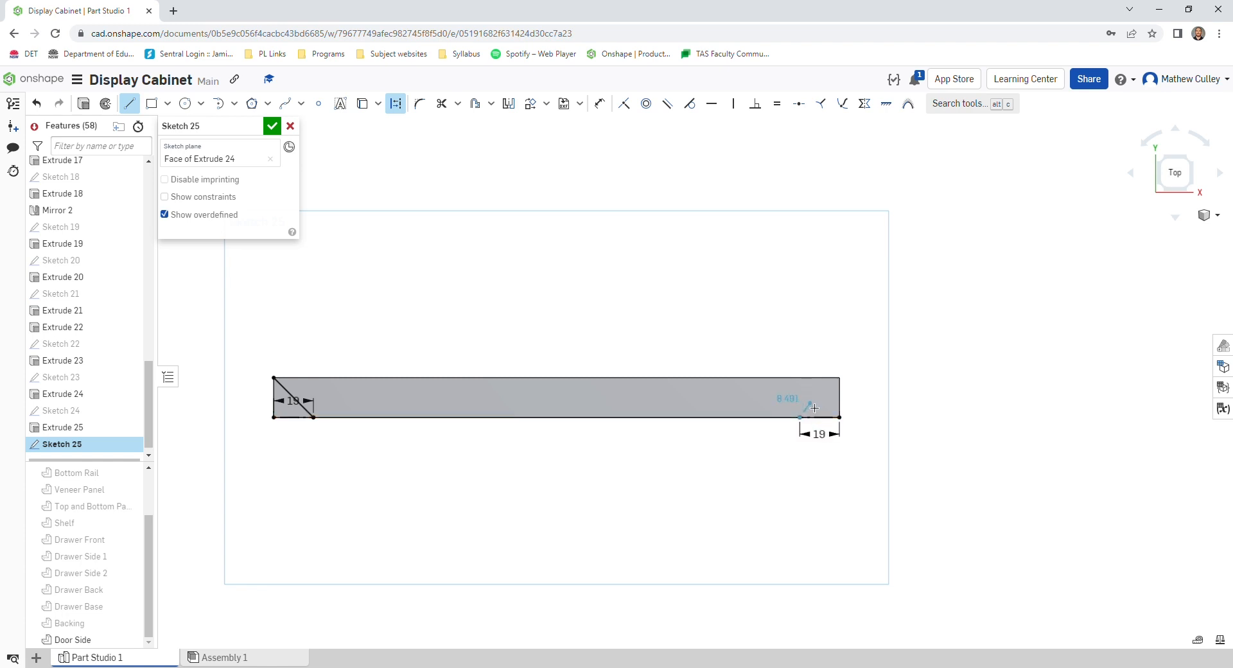
pyautogui.press('q')
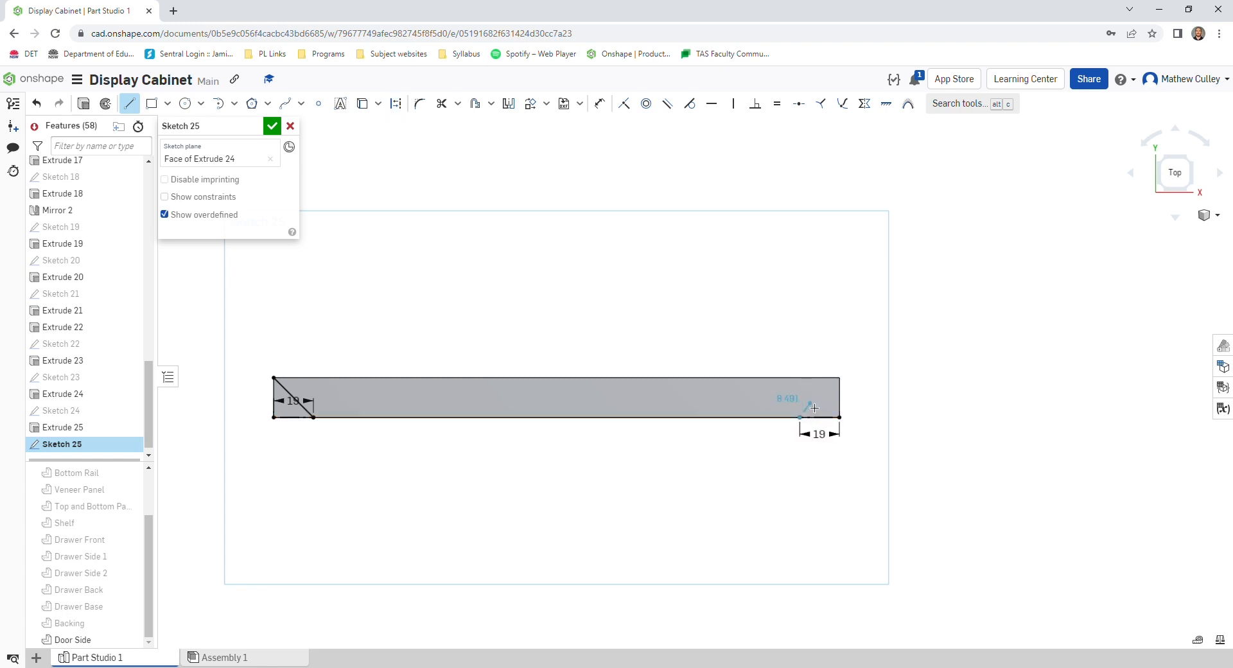
pyautogui.click(840, 379)
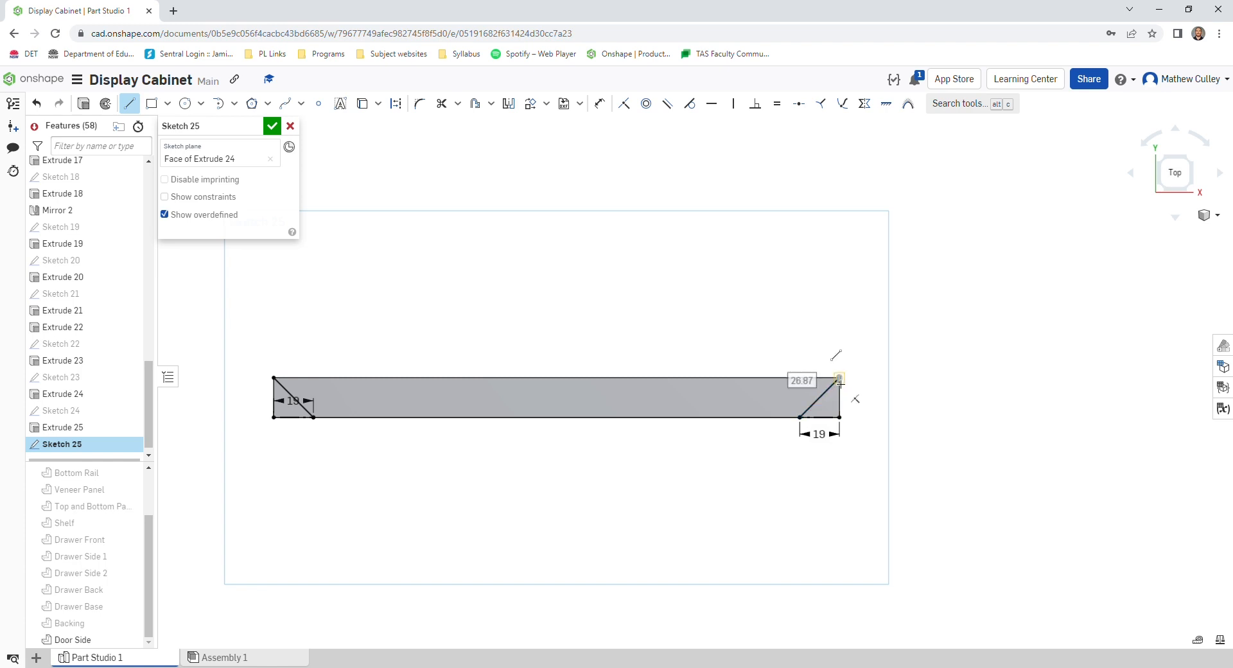
pyautogui.press('Escape')
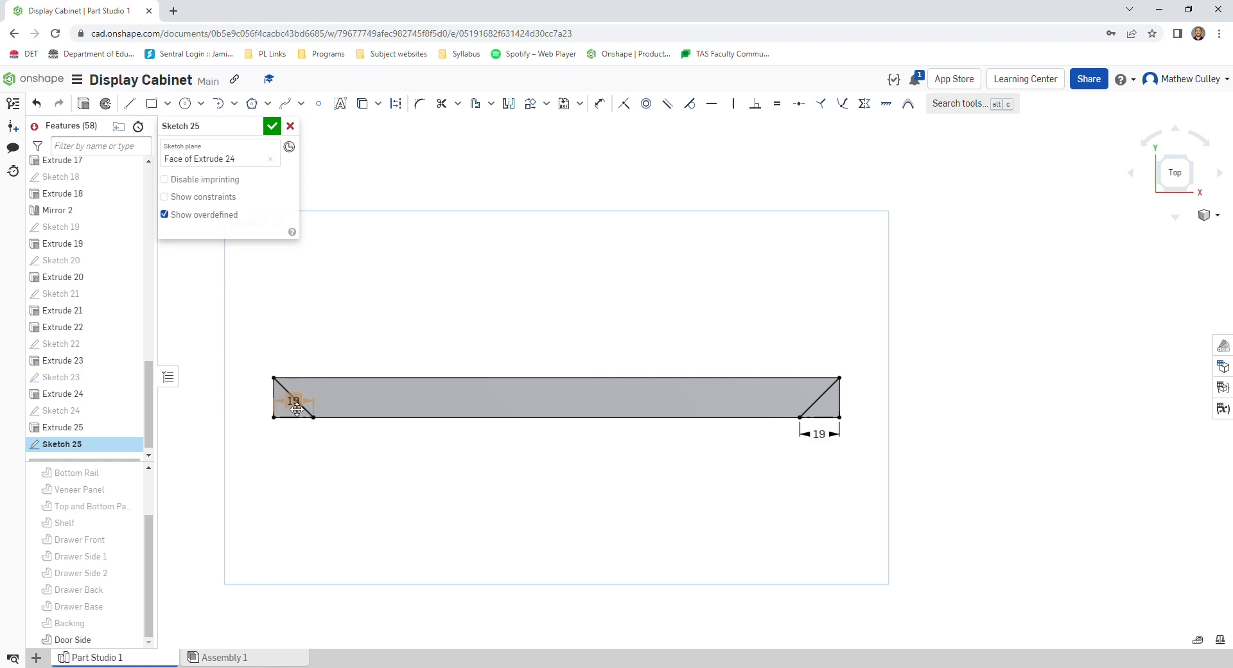
# Step: Move the left 19 mm dimension below the bar and cut away both triangular end regions with a Remove extrude 19 mm deep
pyautogui.moveTo(298, 409); pyautogui.dragTo(297, 450)
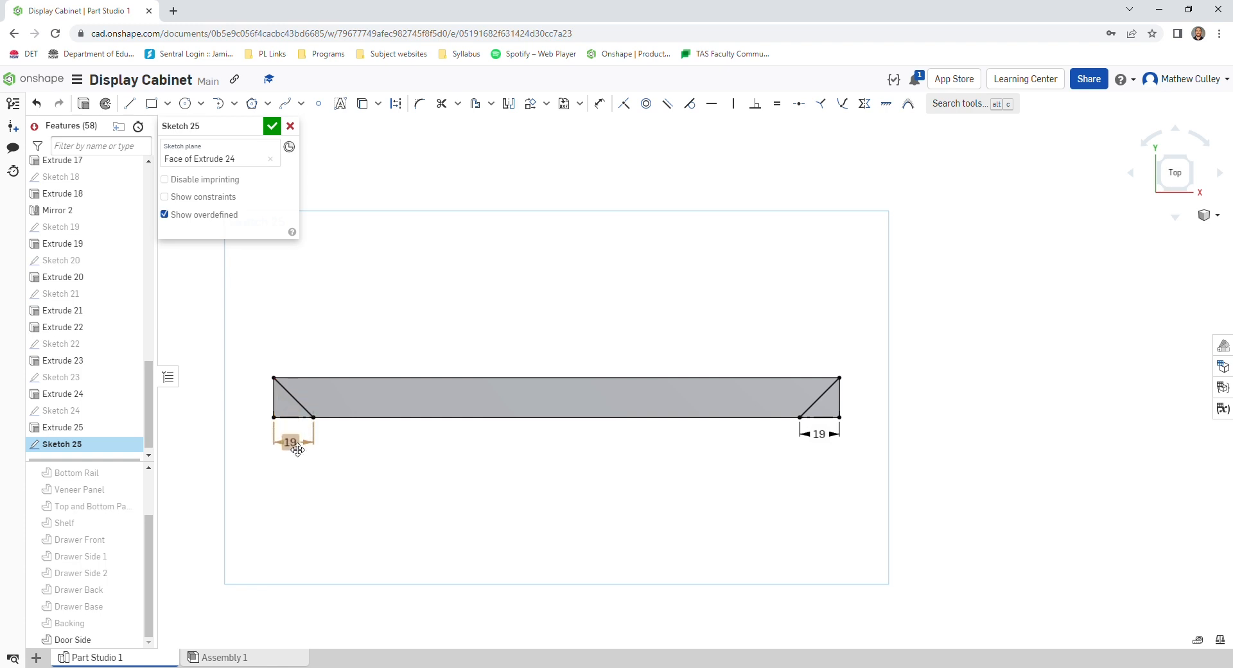
pyautogui.click(287, 407)
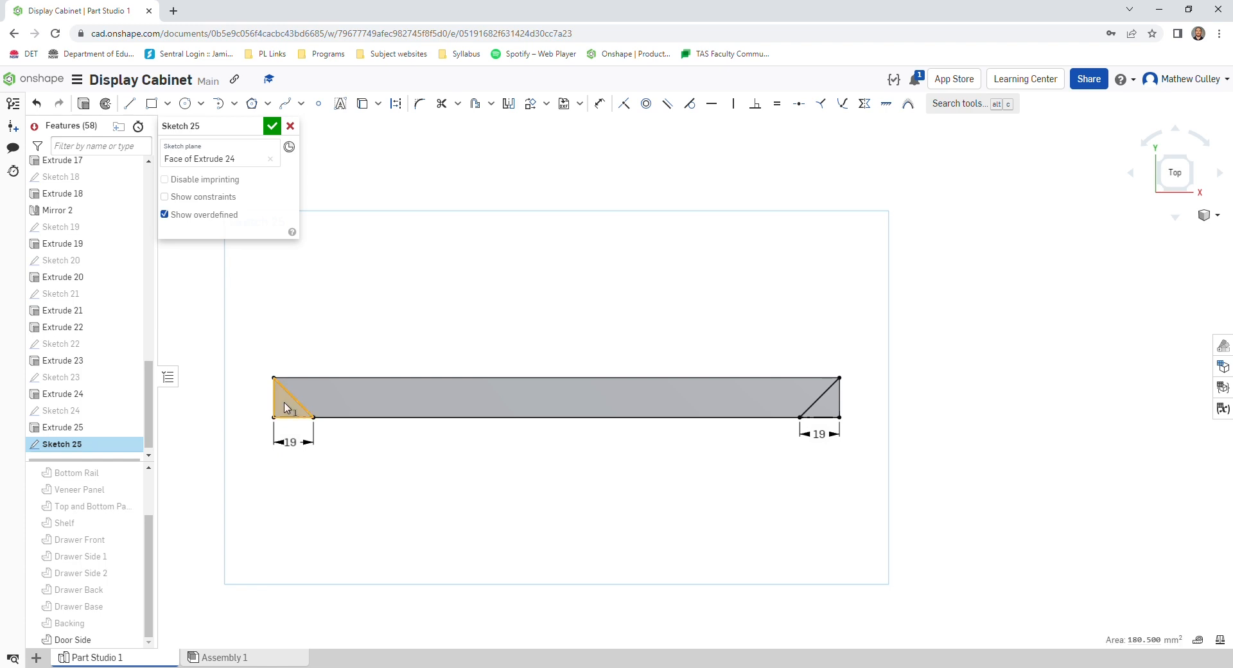
pyautogui.click(828, 410)
pyautogui.click(86, 108)
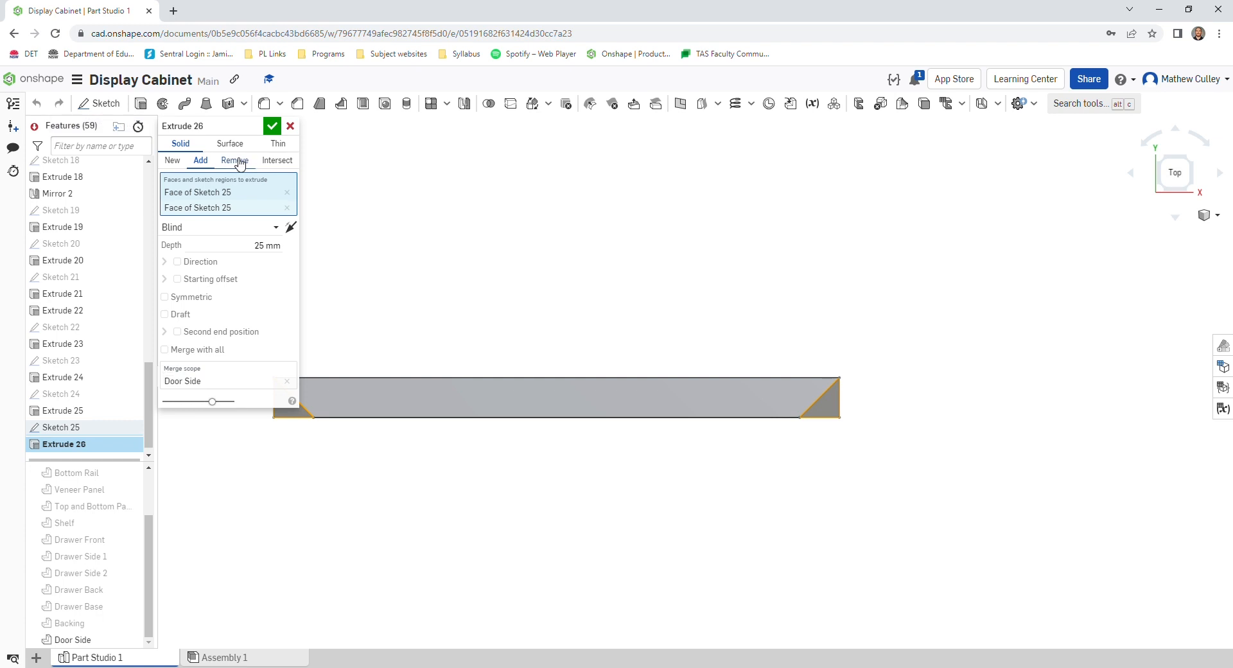
pyautogui.click(239, 165)
pyautogui.click(267, 247)
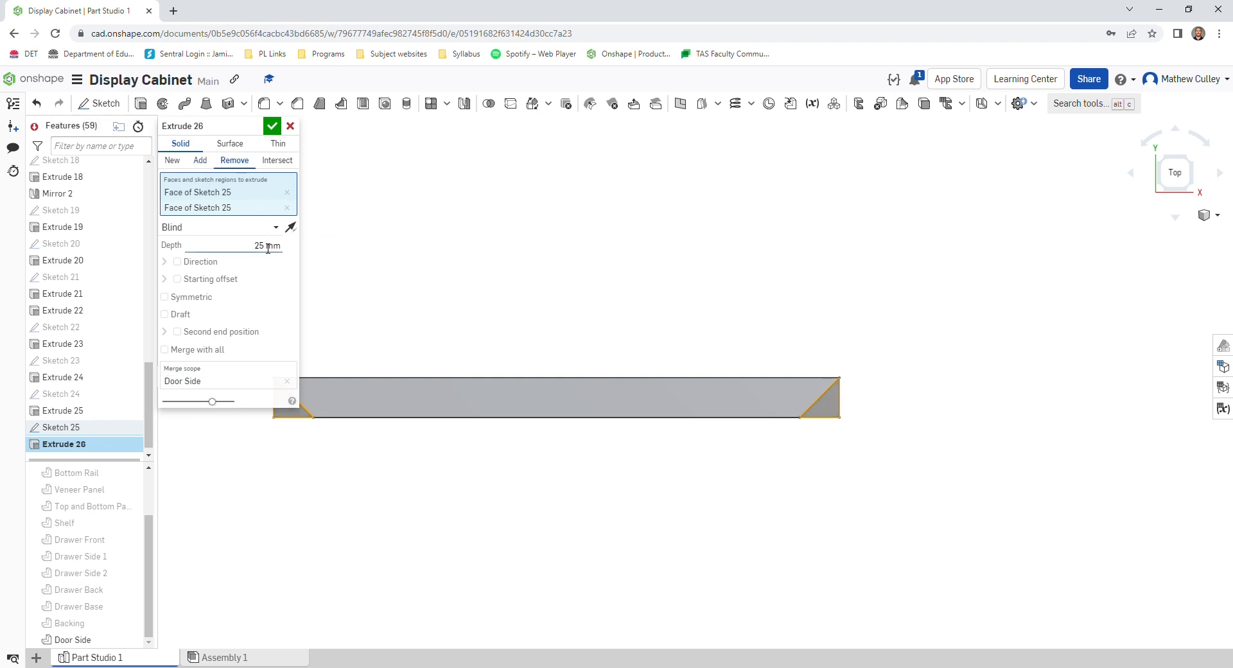
pyautogui.write('19')
pyautogui.click(269, 133)
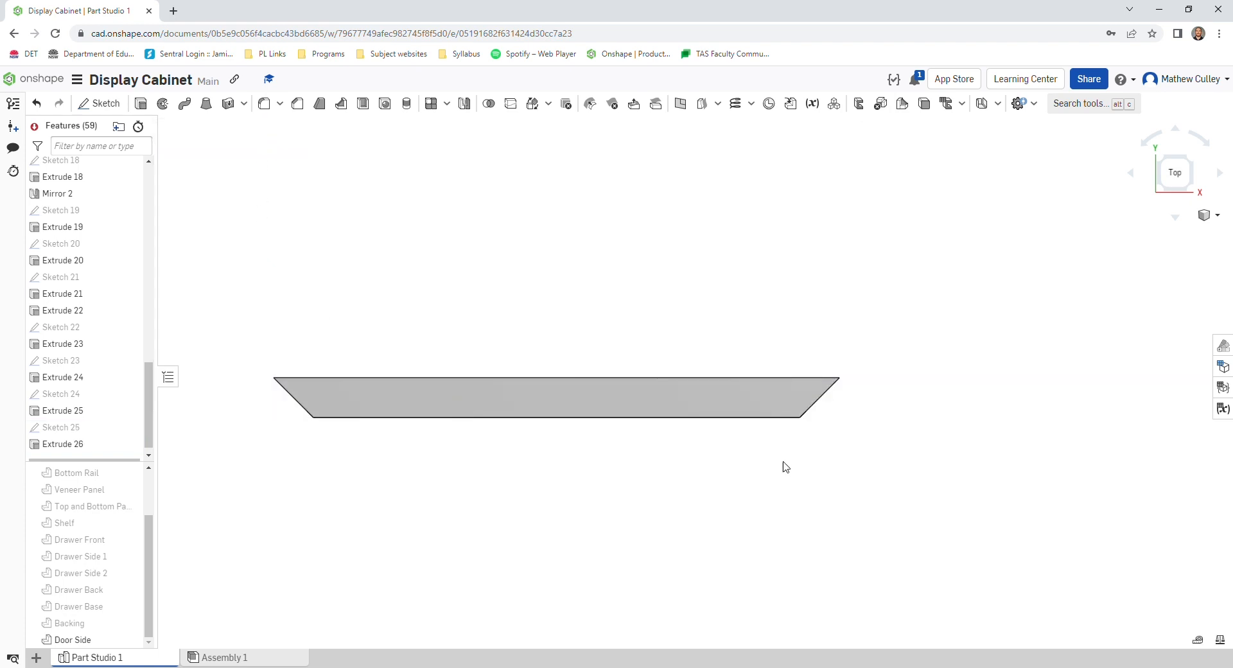
# Step: Check the grooved, mitred bar from several sides, hide the Door Side part and start a new sketch on the Front plane
pyautogui.moveTo(788, 466); pyautogui.dragTo(805, 400, button='right')
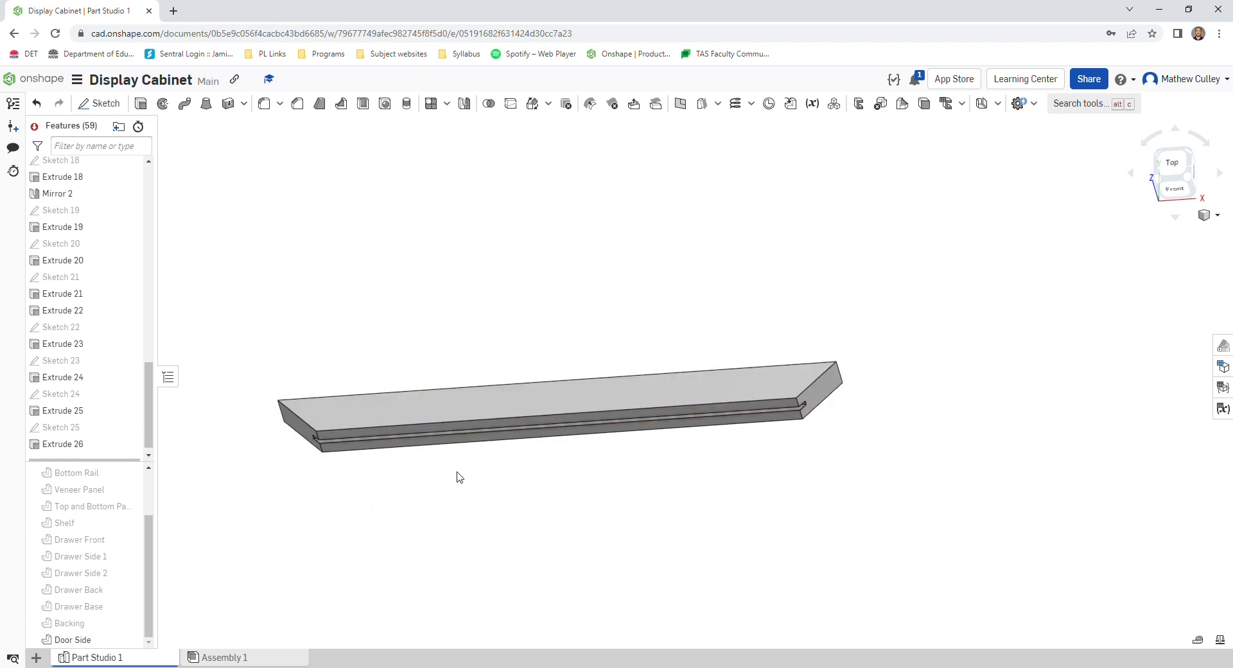
pyautogui.moveTo(693, 495); pyautogui.dragTo(707, 426, button='right')
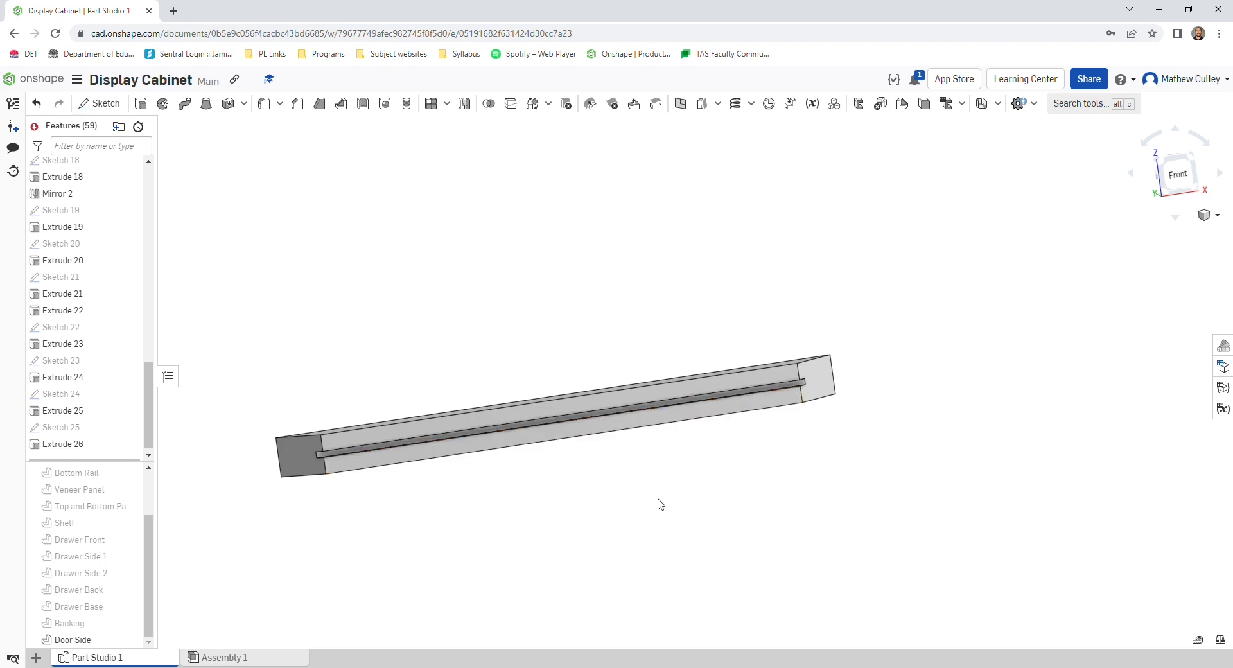
pyautogui.moveTo(660, 500); pyautogui.dragTo(701, 488, button='right')
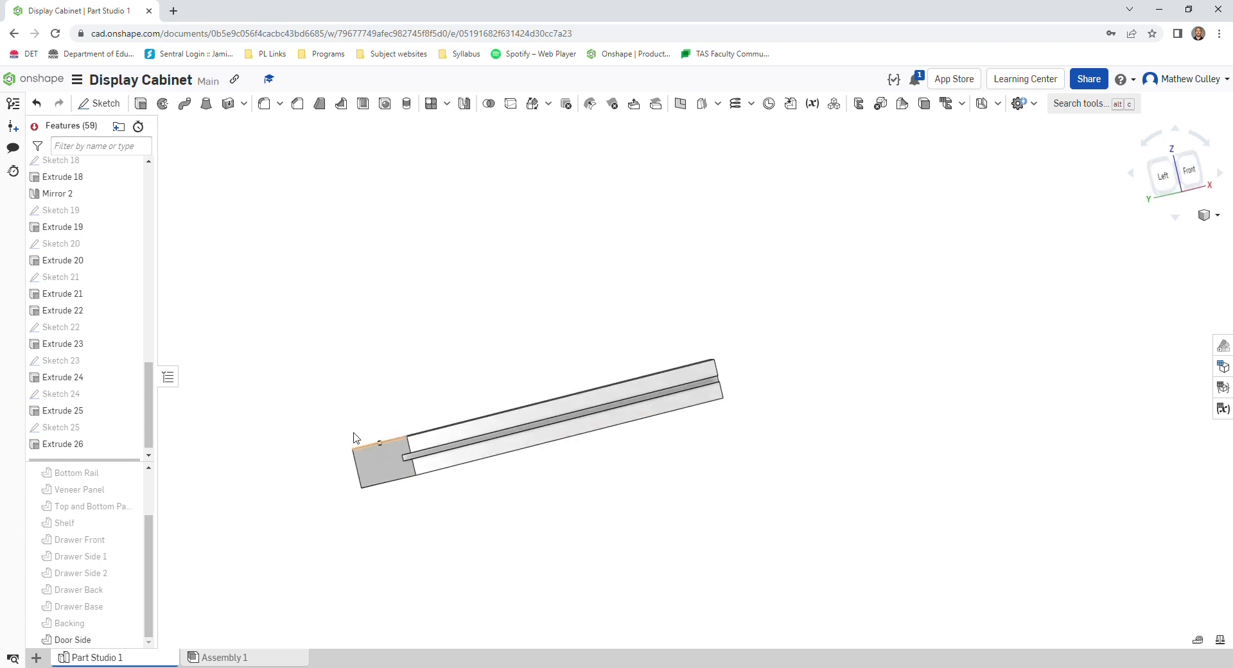
pyautogui.moveTo(269, 419); pyautogui.dragTo(316, 487, button='right')
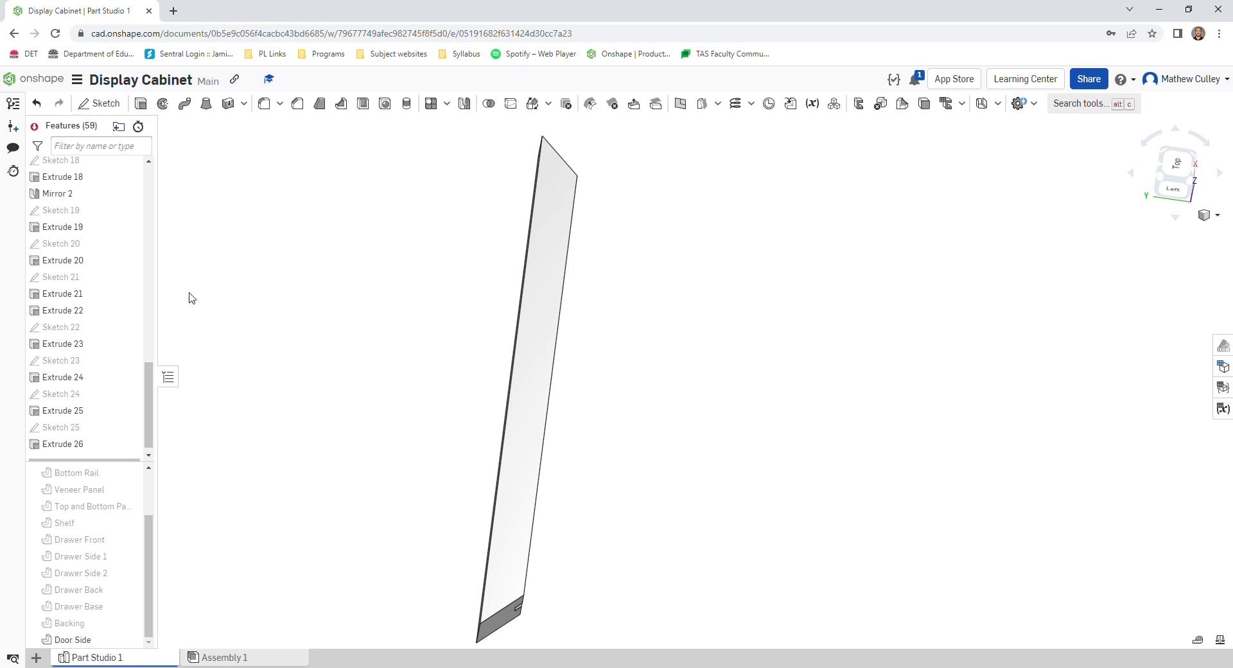
pyautogui.click(131, 640)
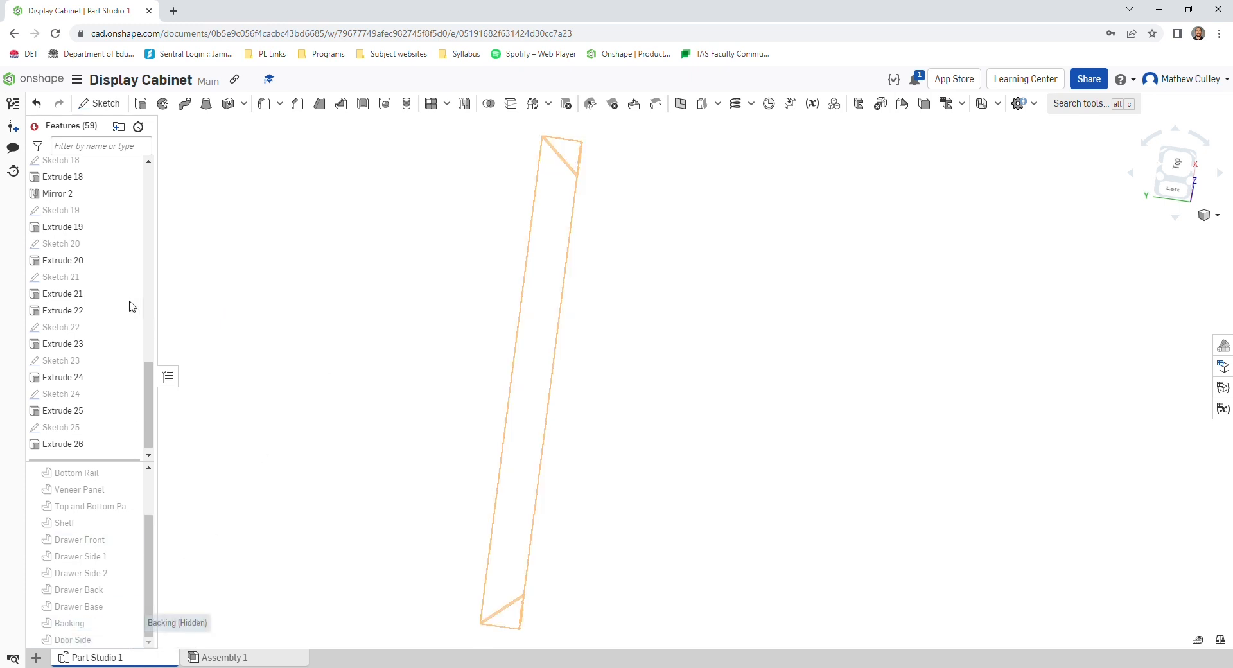
pyautogui.scroll(10, 88, 317)
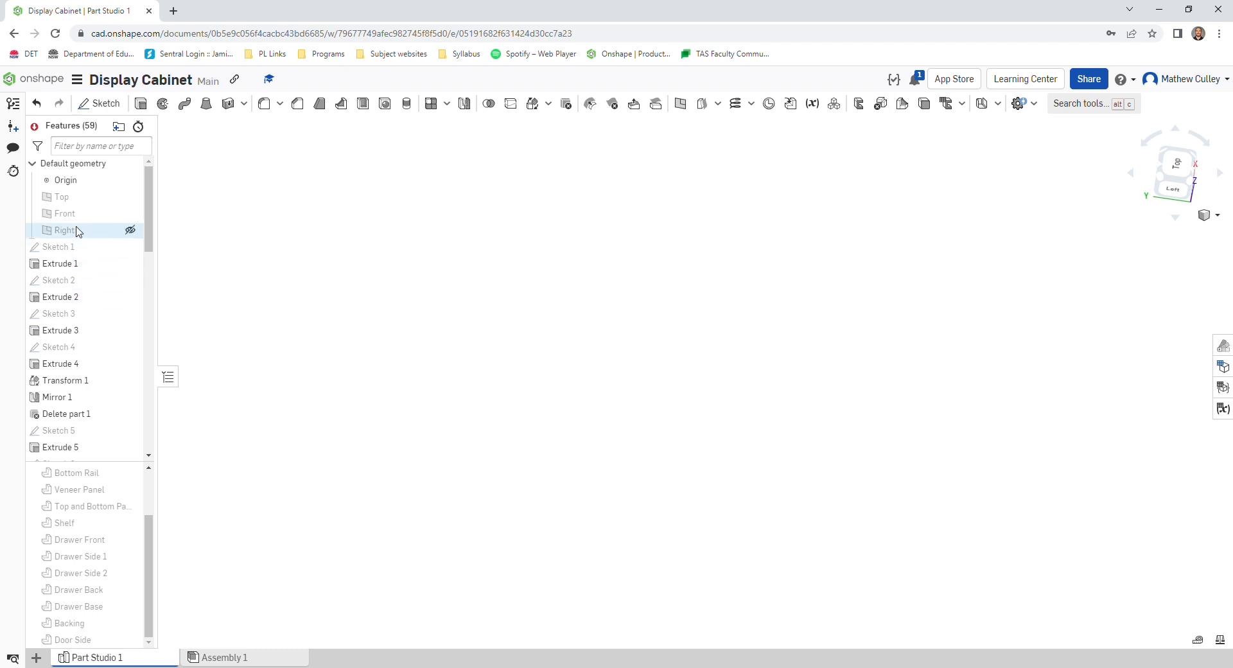
pyautogui.click(76, 216)
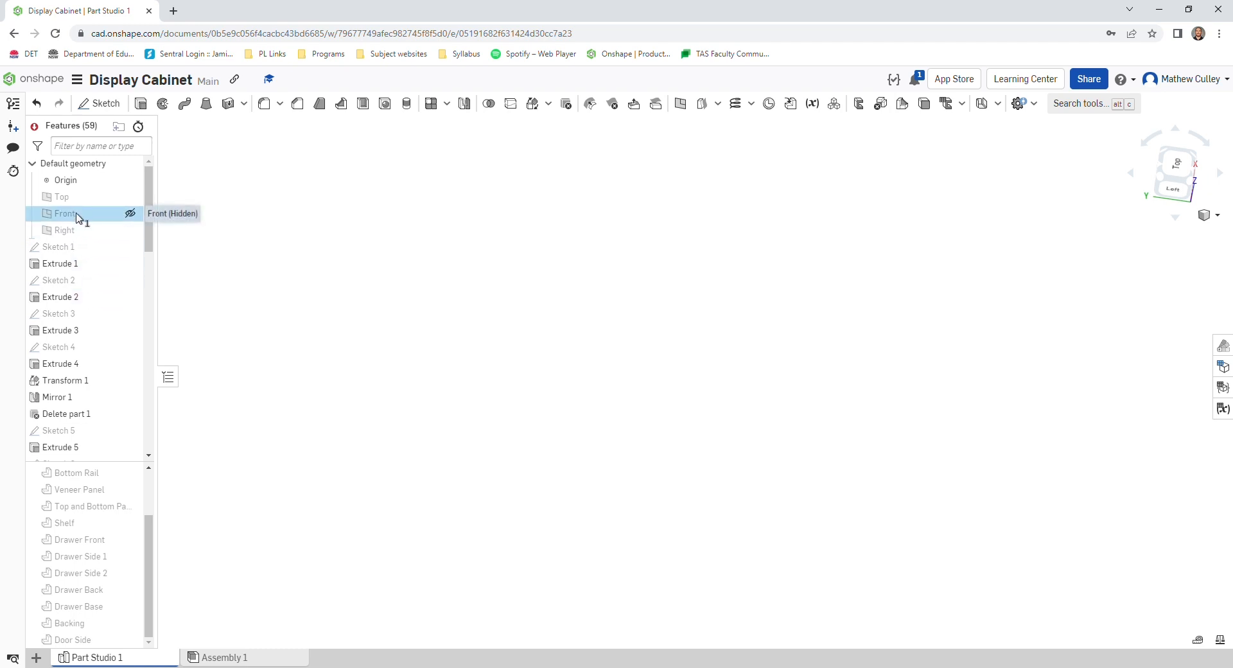
pyautogui.click(105, 104)
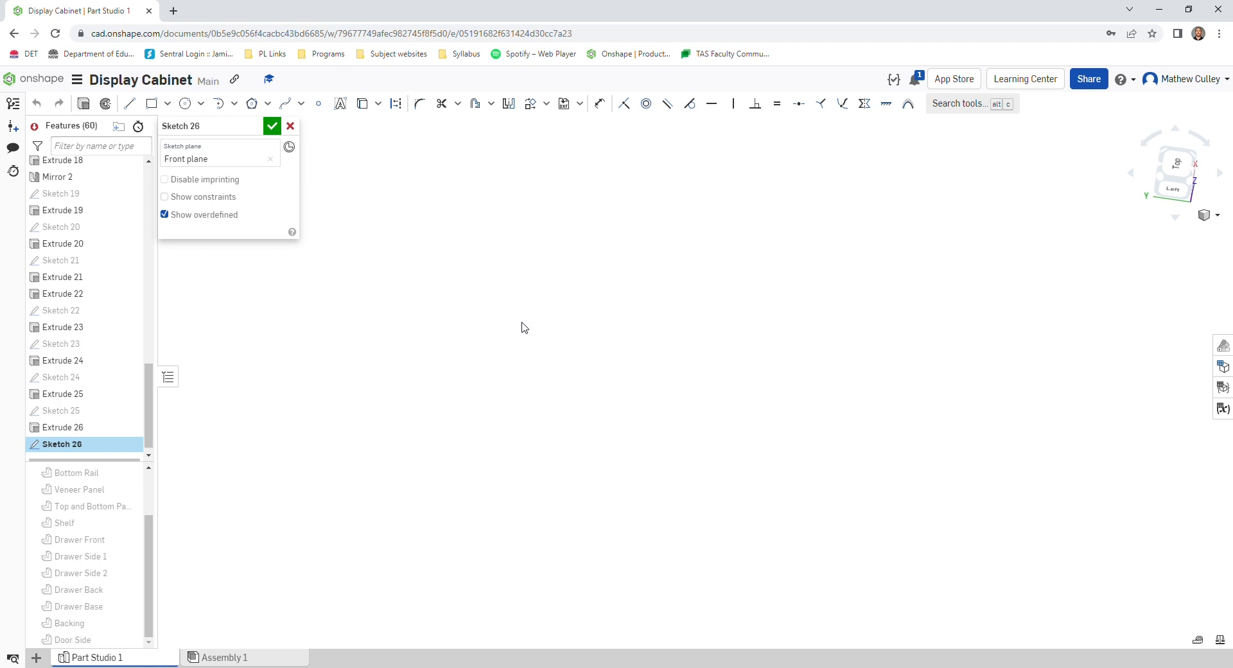
# Step: Sketch a corner rectangle about 960 mm wide and 1671 mm high on the Front plane and view it straight on
pyautogui.press('g')
pyautogui.click(457, 298)
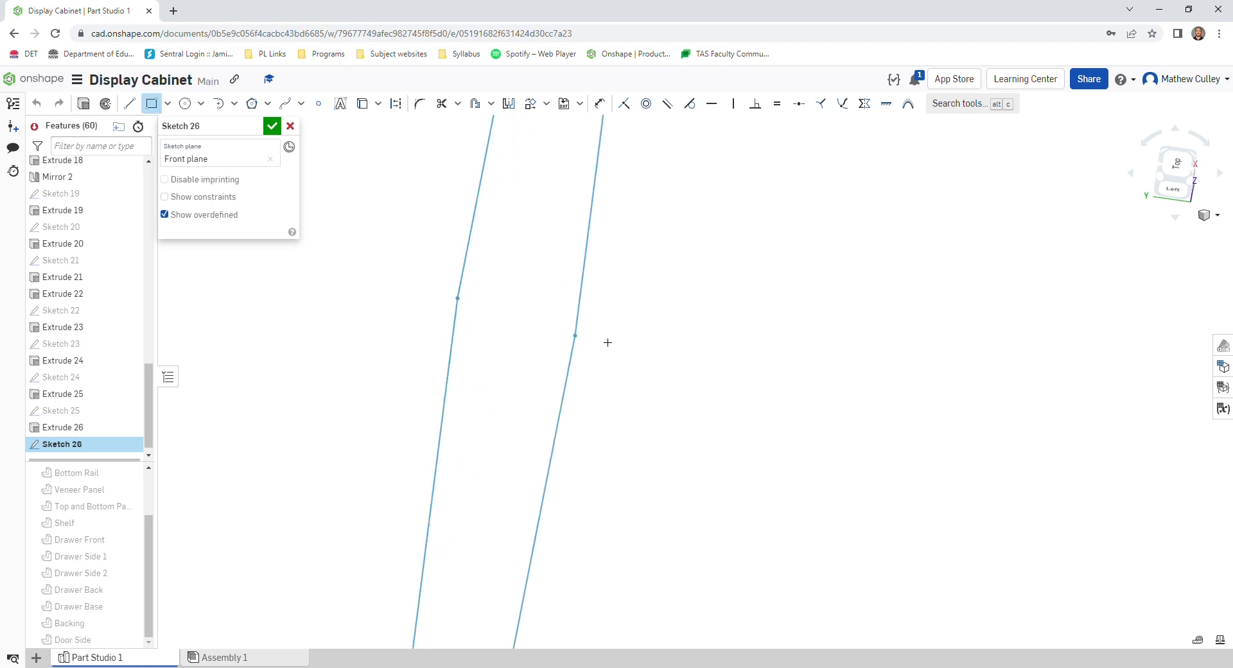
pyautogui.click(574, 334)
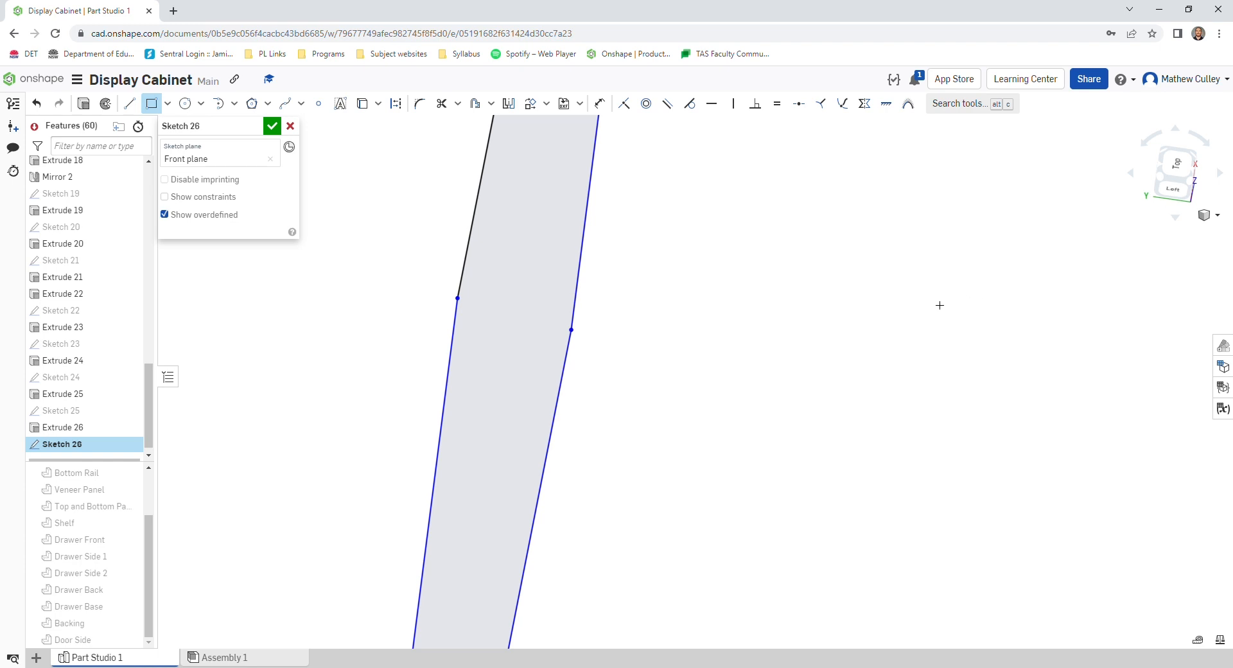
pyautogui.moveTo(965, 309); pyautogui.dragTo(997, 309, button='right')
pyautogui.scroll(-6, 992, 310)
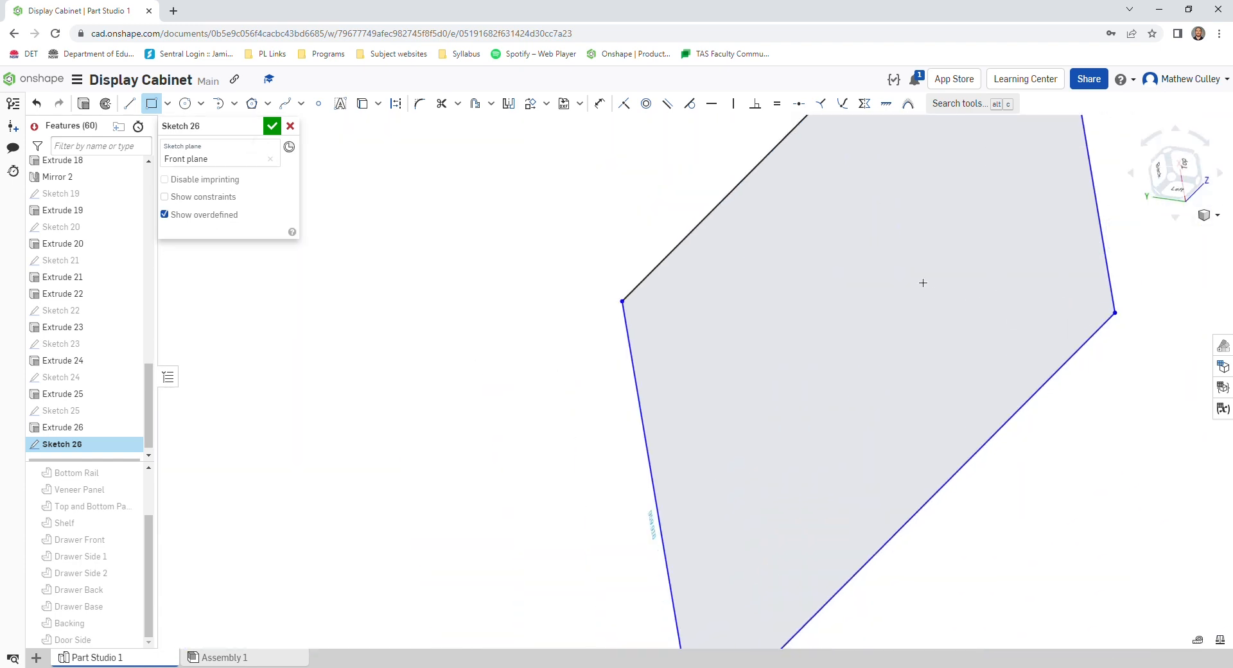
pyautogui.scroll(-2, 923, 283)
pyautogui.moveTo(1016, 341); pyautogui.dragTo(944, 316, button='right')
pyautogui.scroll(-3, 681, 334)
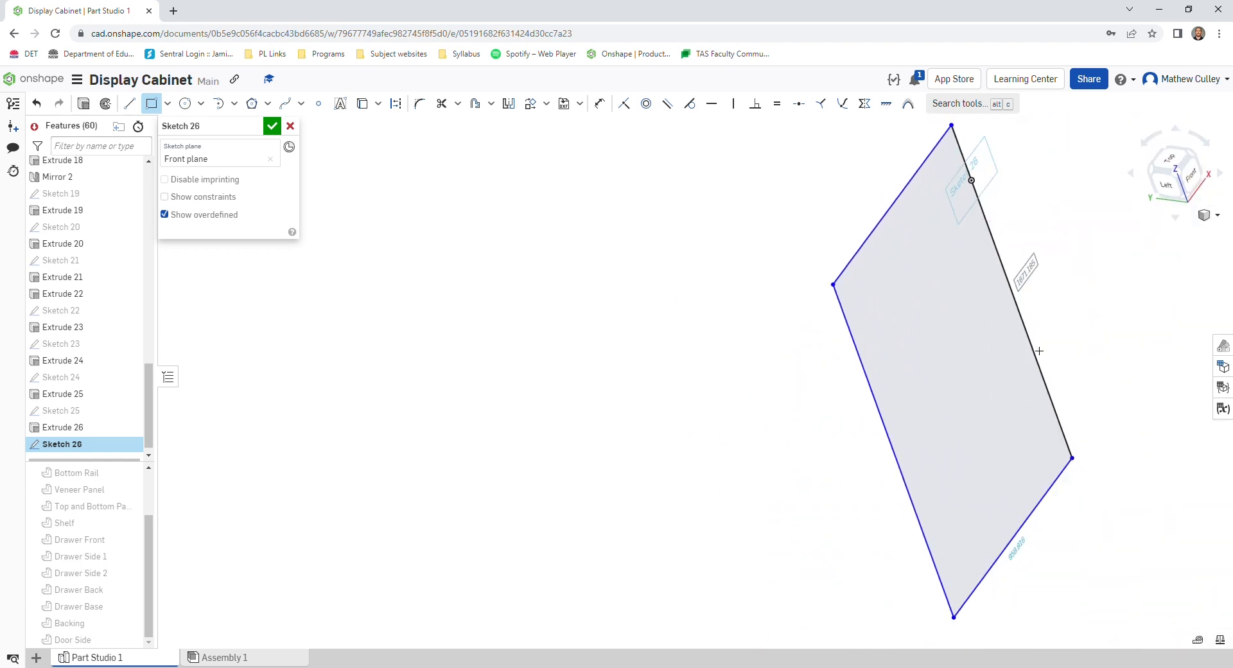
pyautogui.moveTo(1039, 350); pyautogui.dragTo(976, 354, button='right')
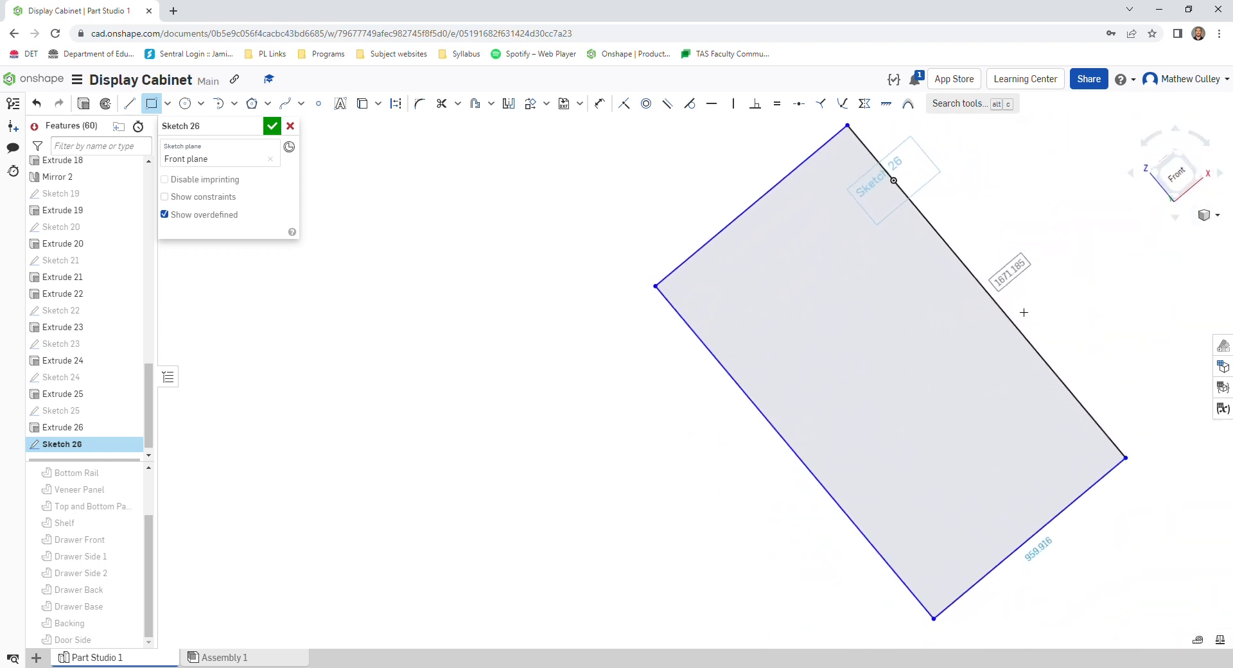
pyautogui.press('n')
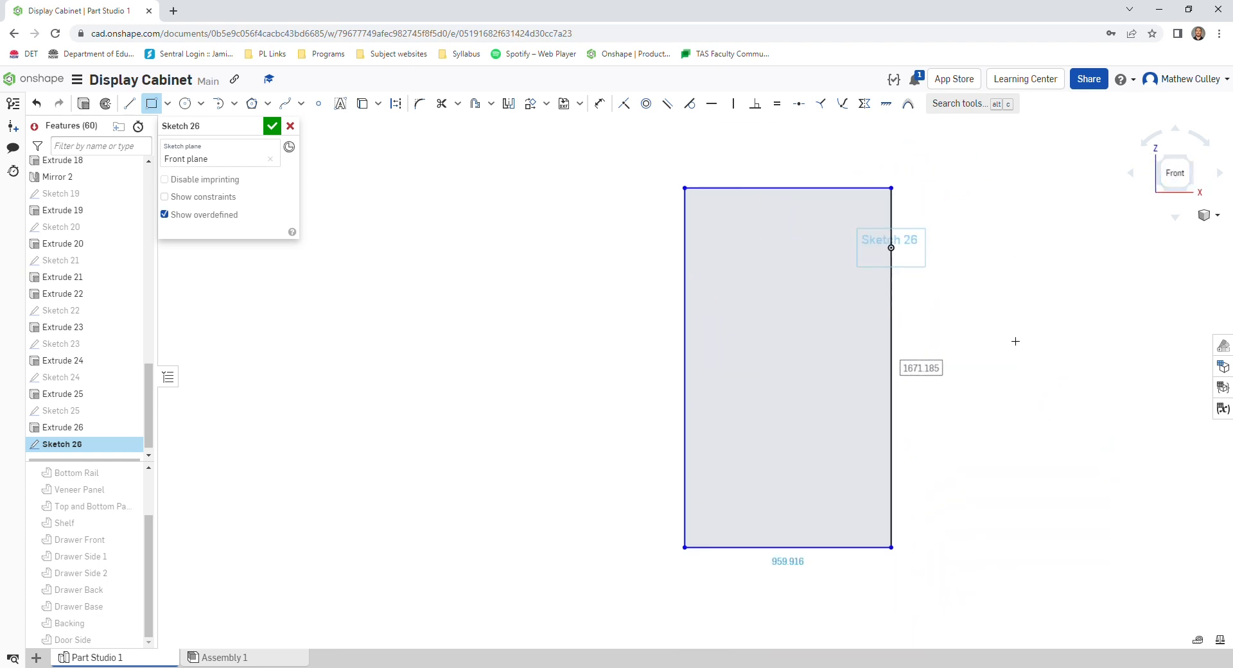
# Step: Set the rectangle's height to 226 mm and its width to 19 mm
pyautogui.write('22')
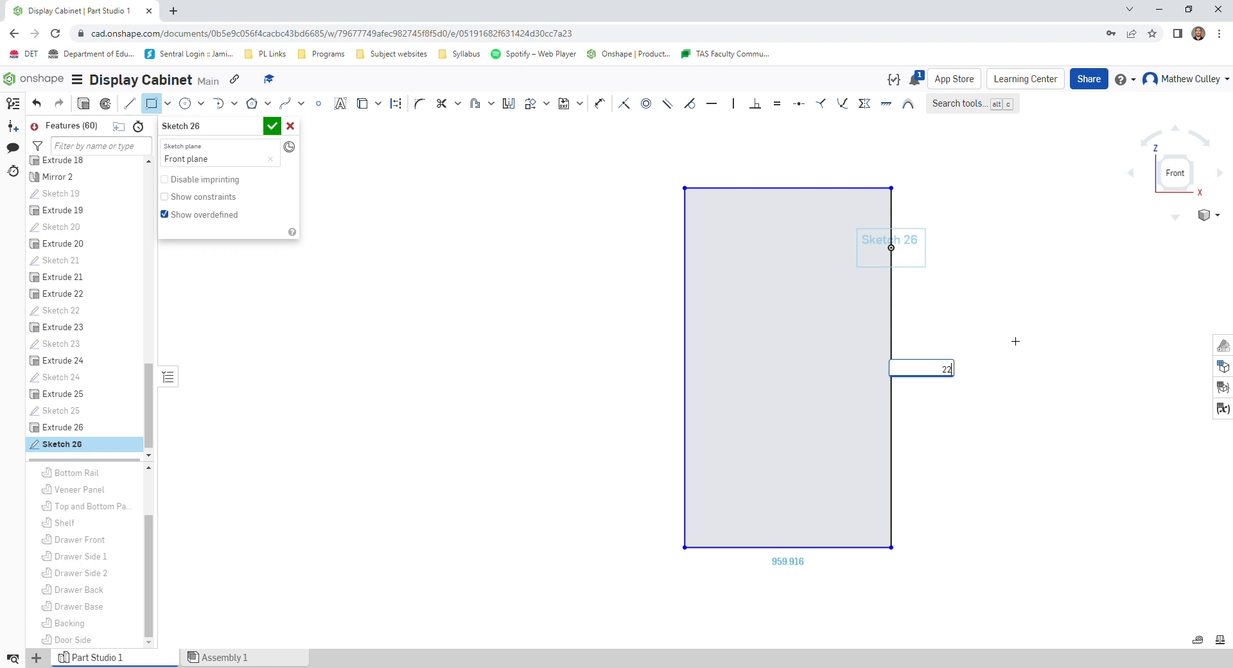
pyautogui.write('6')
pyautogui.press('Return')
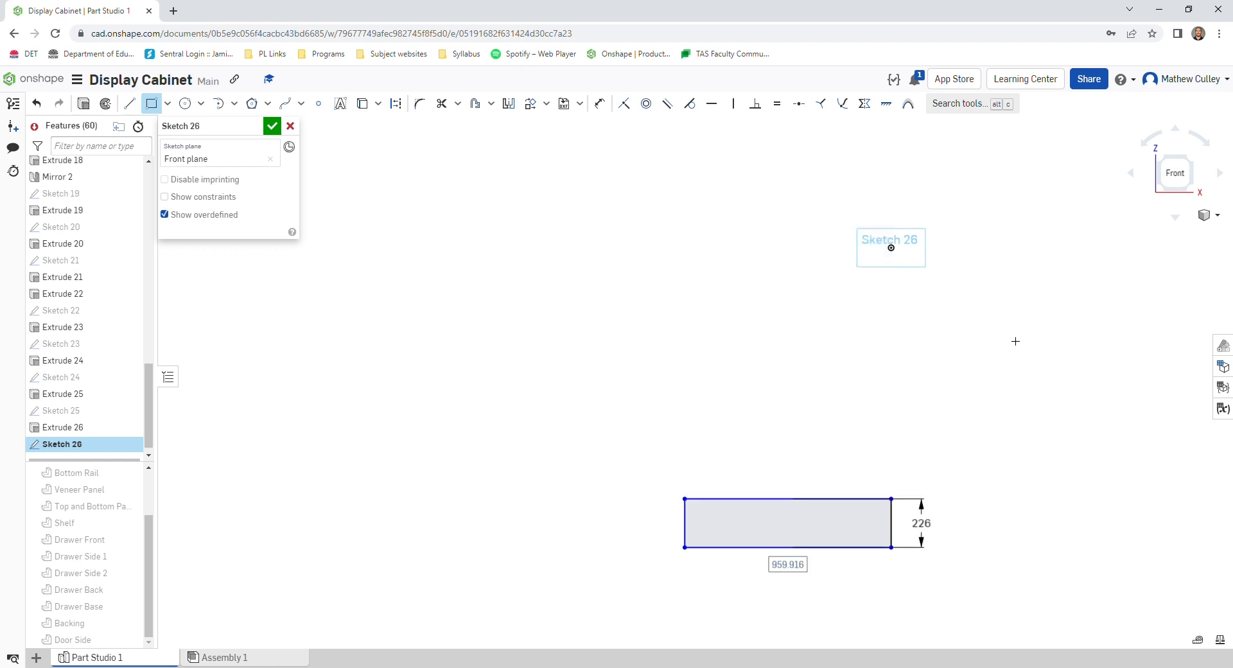
pyautogui.write('19')
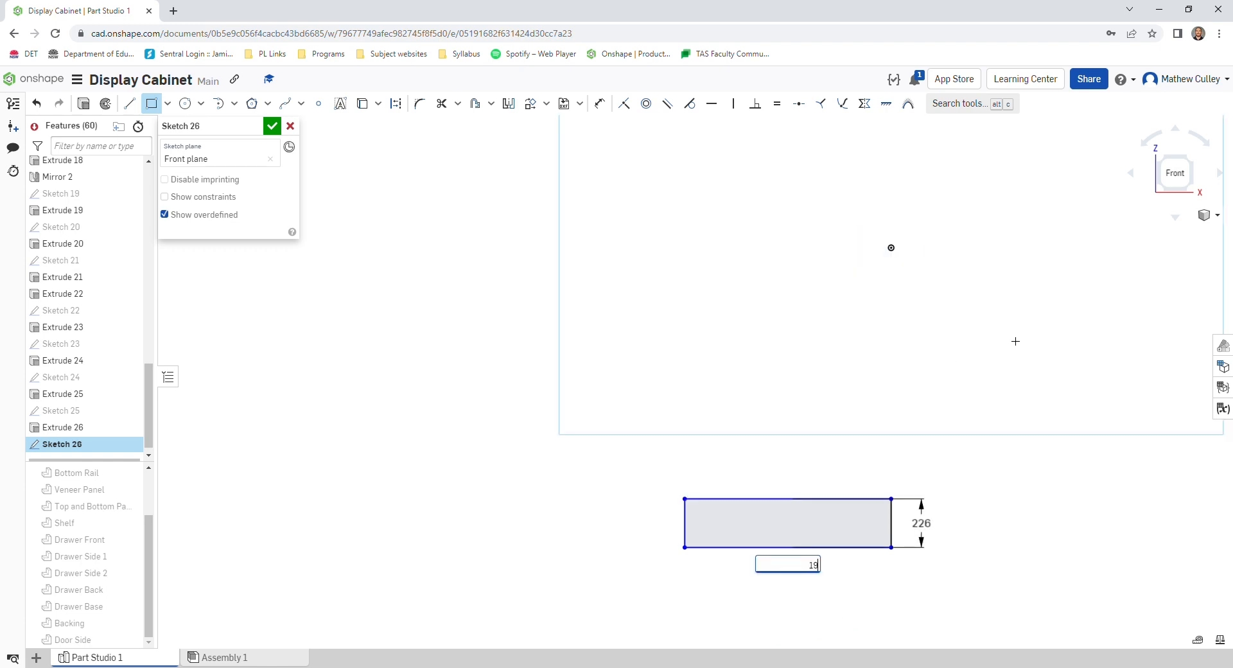
pyautogui.press('Return')
# Step: Extrude the narrow rectangle as a new solid with a blind depth of 19 mm
pyautogui.scroll(5, 929, 522)
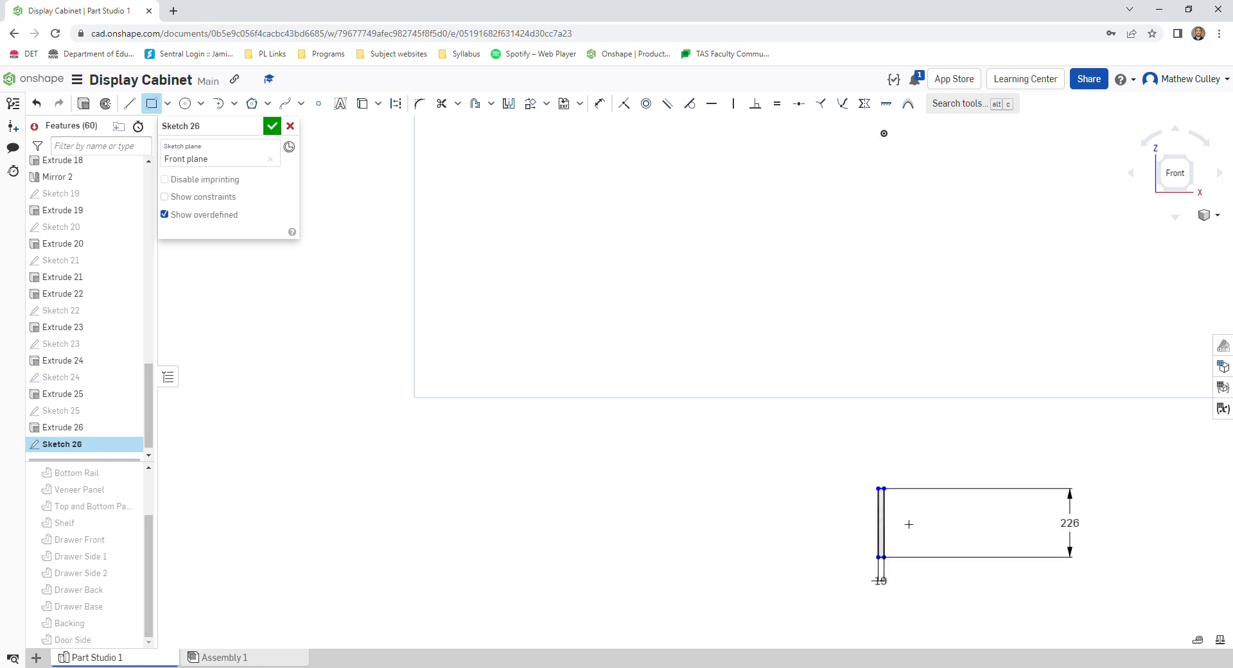
pyautogui.scroll(2, 867, 597)
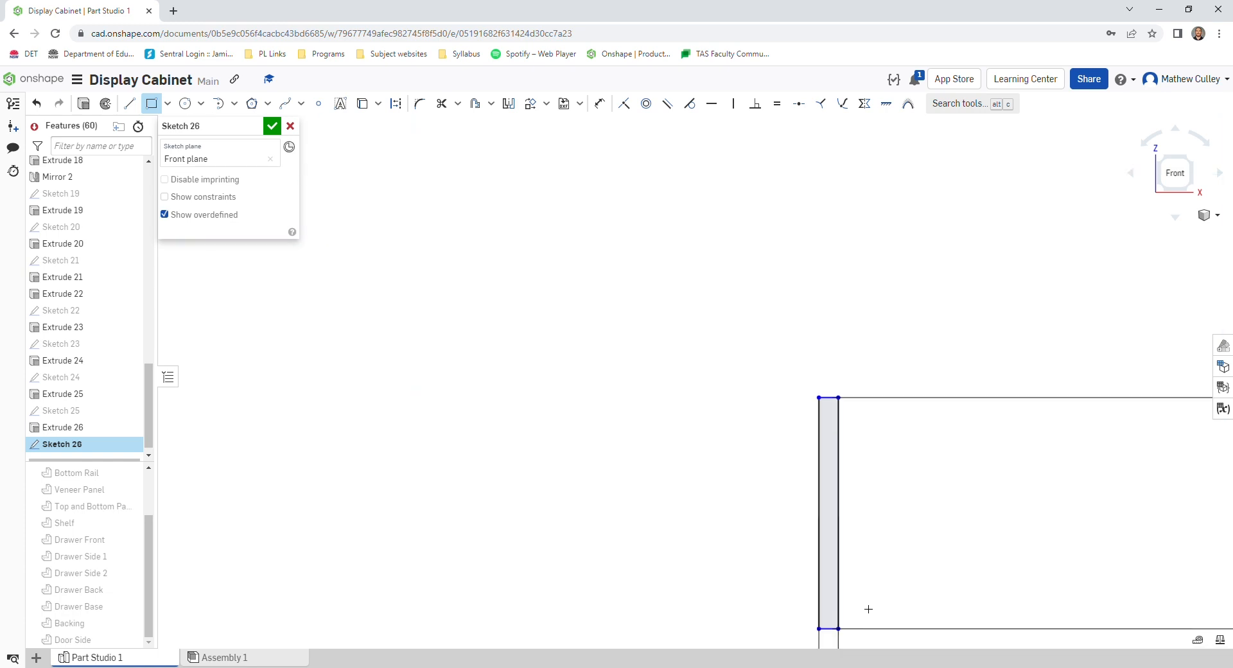
pyautogui.click(84, 105)
pyautogui.hotkey('shift', 'e')
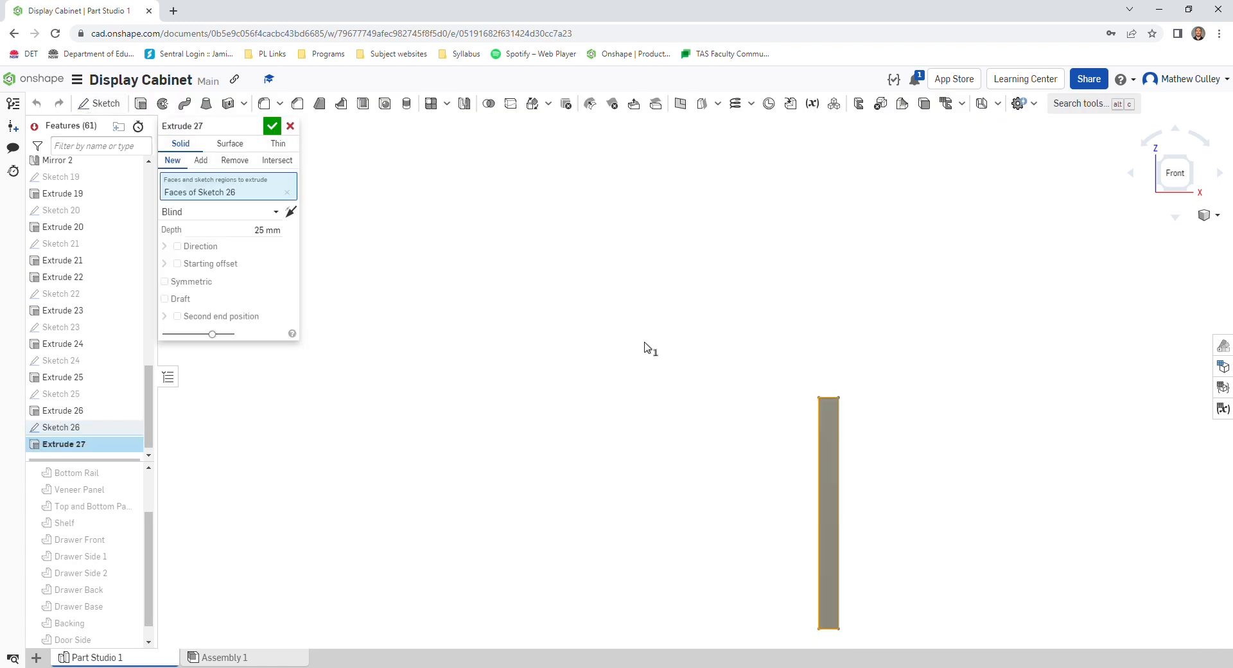
pyautogui.click(271, 230)
pyautogui.write('19')
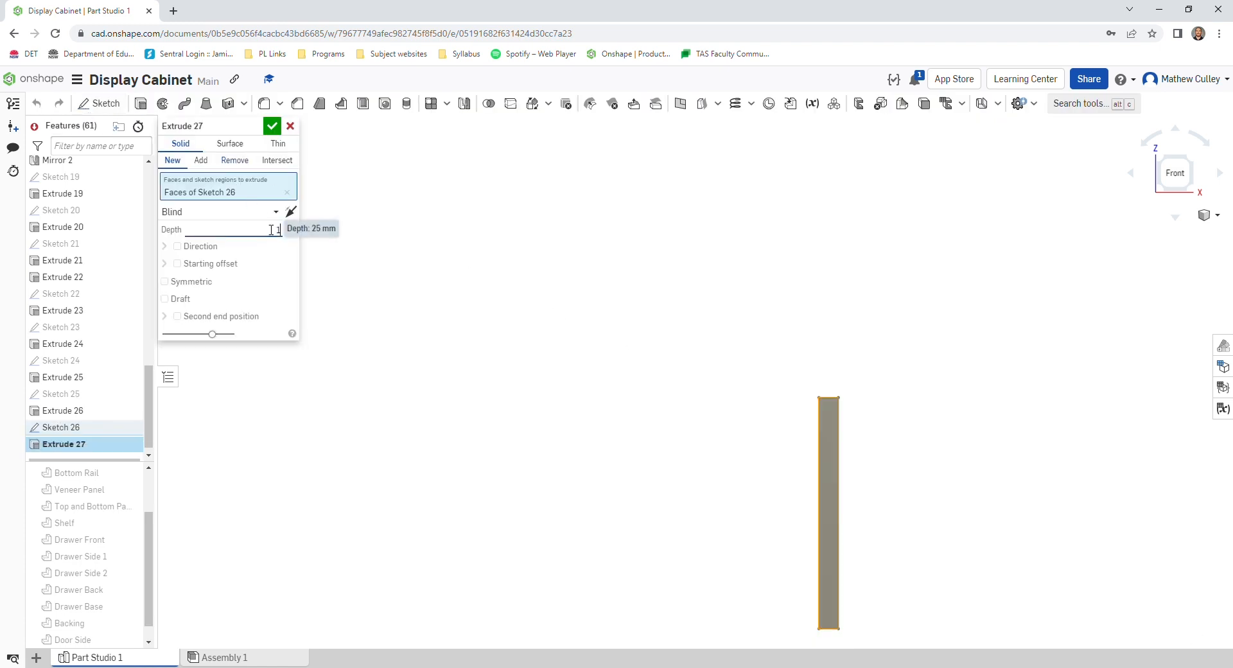
pyautogui.click(272, 127)
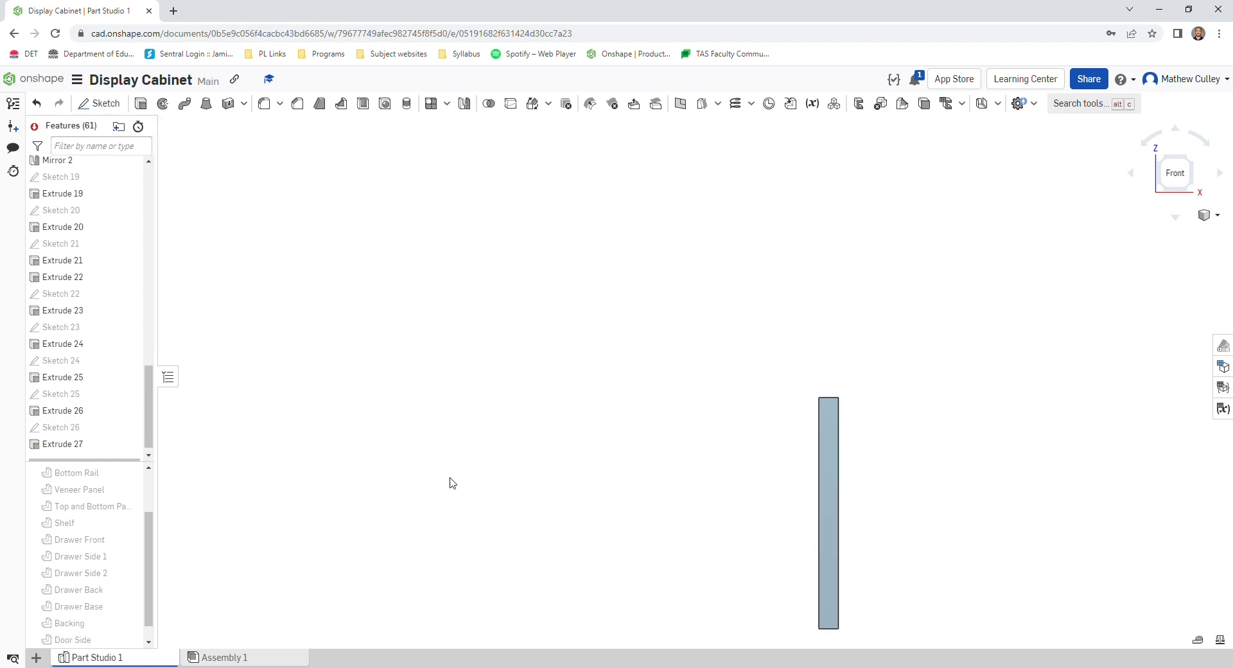
# Step: Rename the newly extruded part as Door Top and Bottom
pyautogui.scroll(-1, 102, 633)
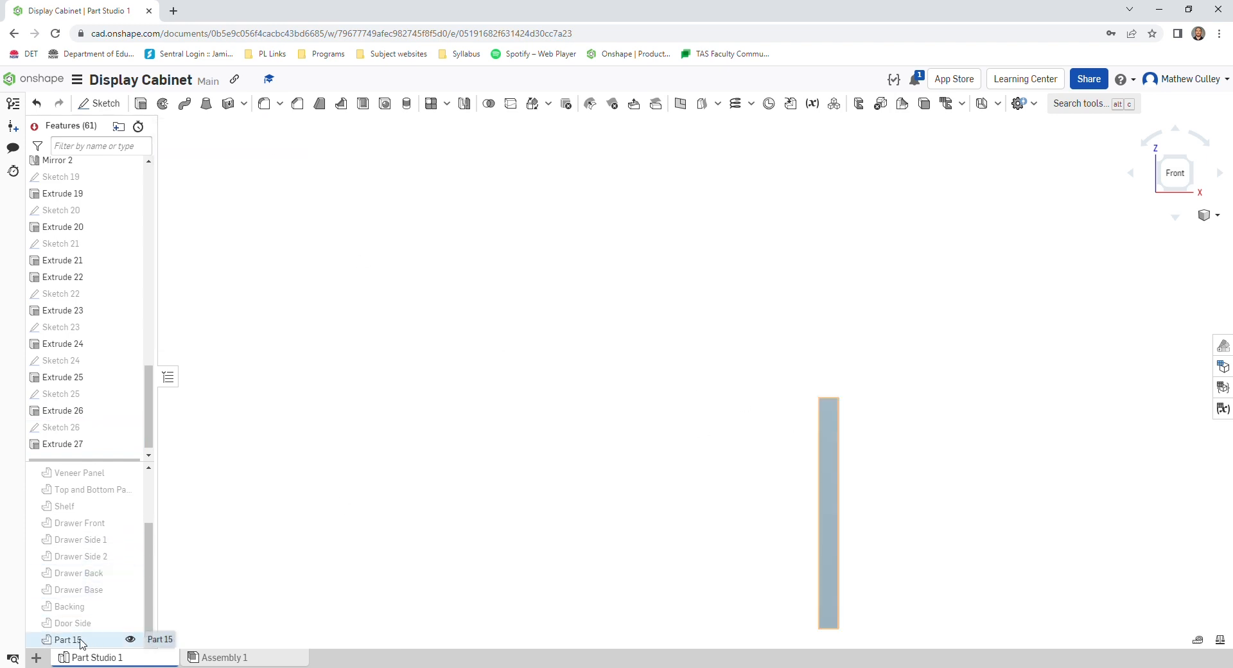
pyautogui.rightClick(80, 644)
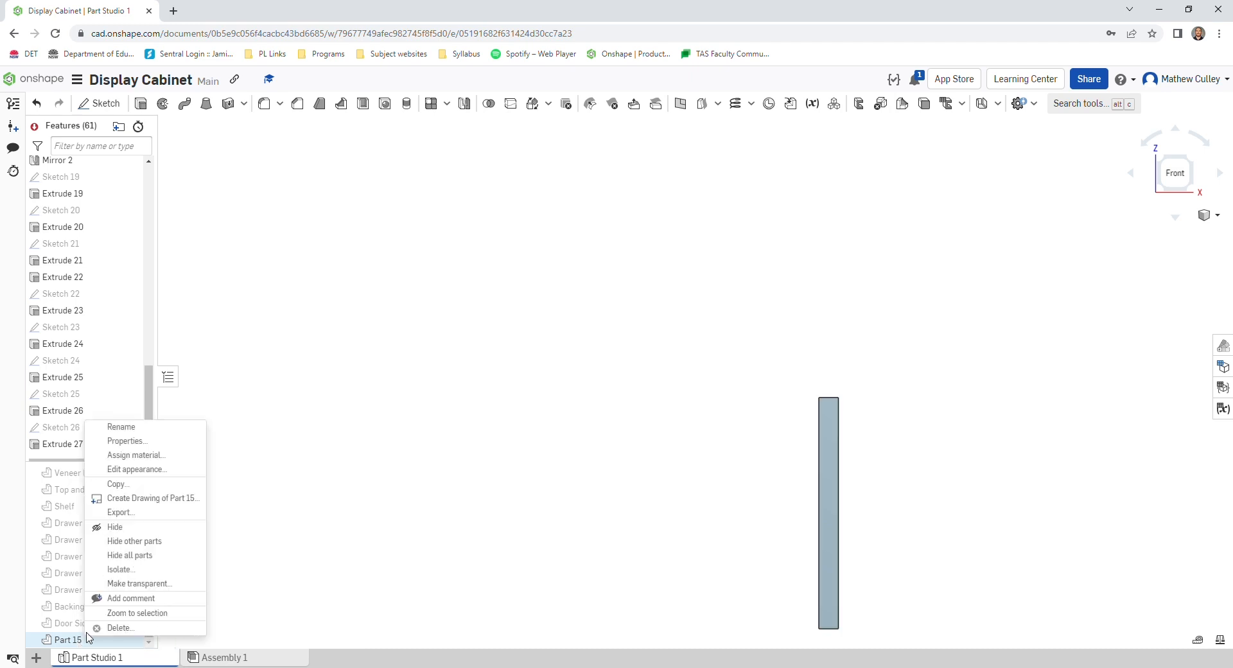
pyautogui.click(149, 429)
pyautogui.write('Door Top')
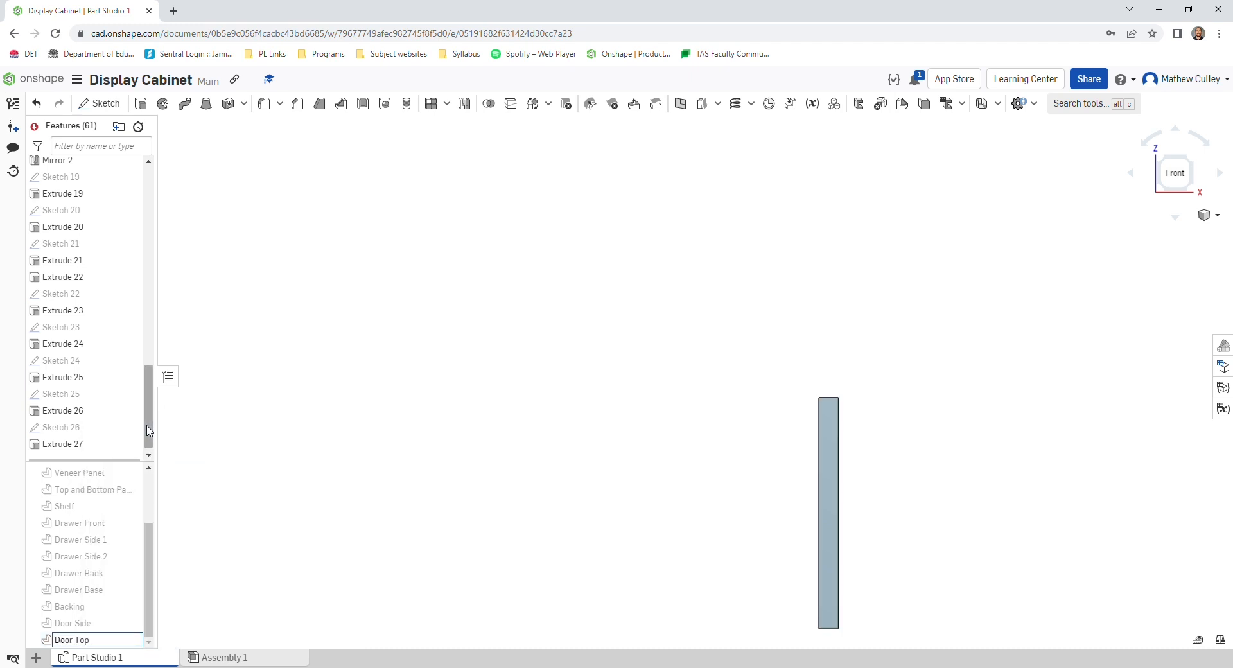
pyautogui.write(' and Bottom')
pyautogui.press('Return')
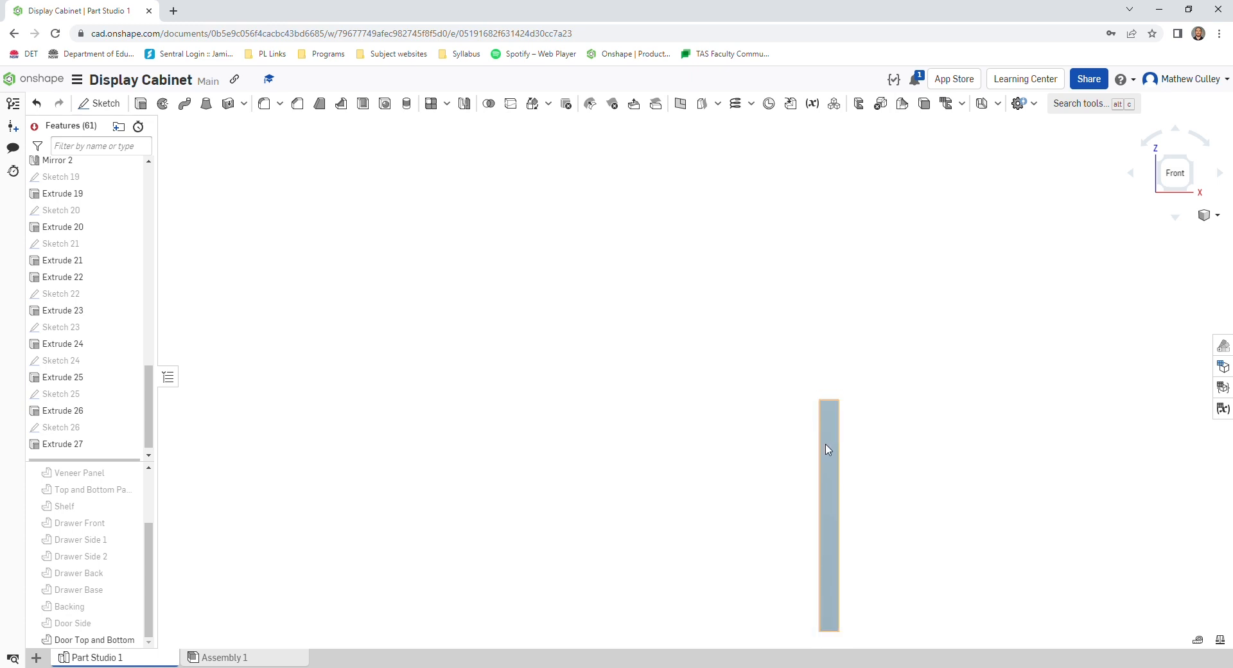
# Step: Start a new sketch on the front face of the Door Top and Bottom bar
pyautogui.scroll(-3, 760, 607)
pyautogui.scroll(3, 789, 628)
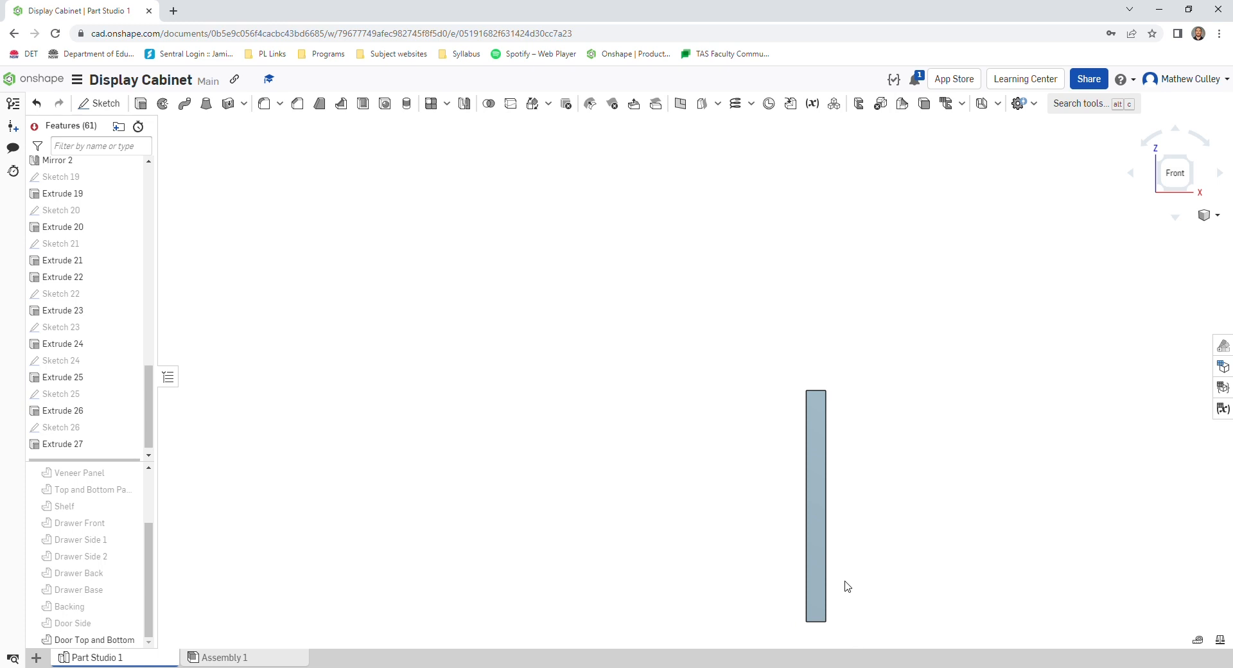
pyautogui.click(99, 102)
pyautogui.click(818, 500)
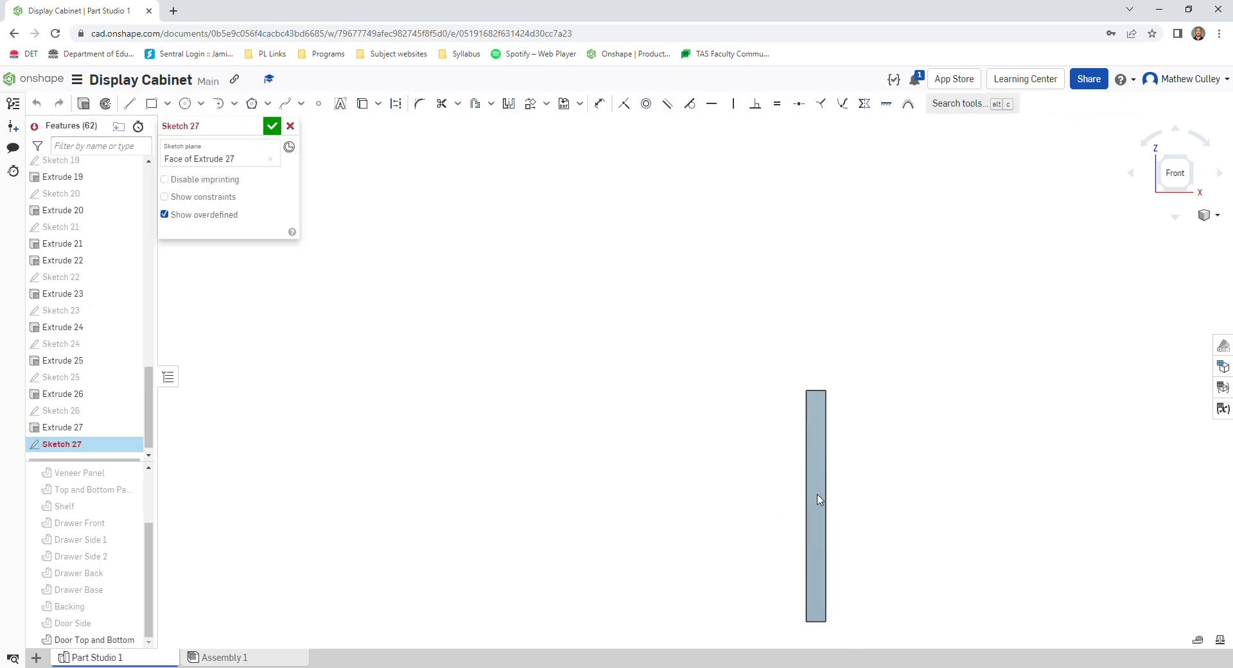
# Step: Draw an 8 mm line along the bar's upper edge, starting from its upper left corner
pyautogui.press('l')
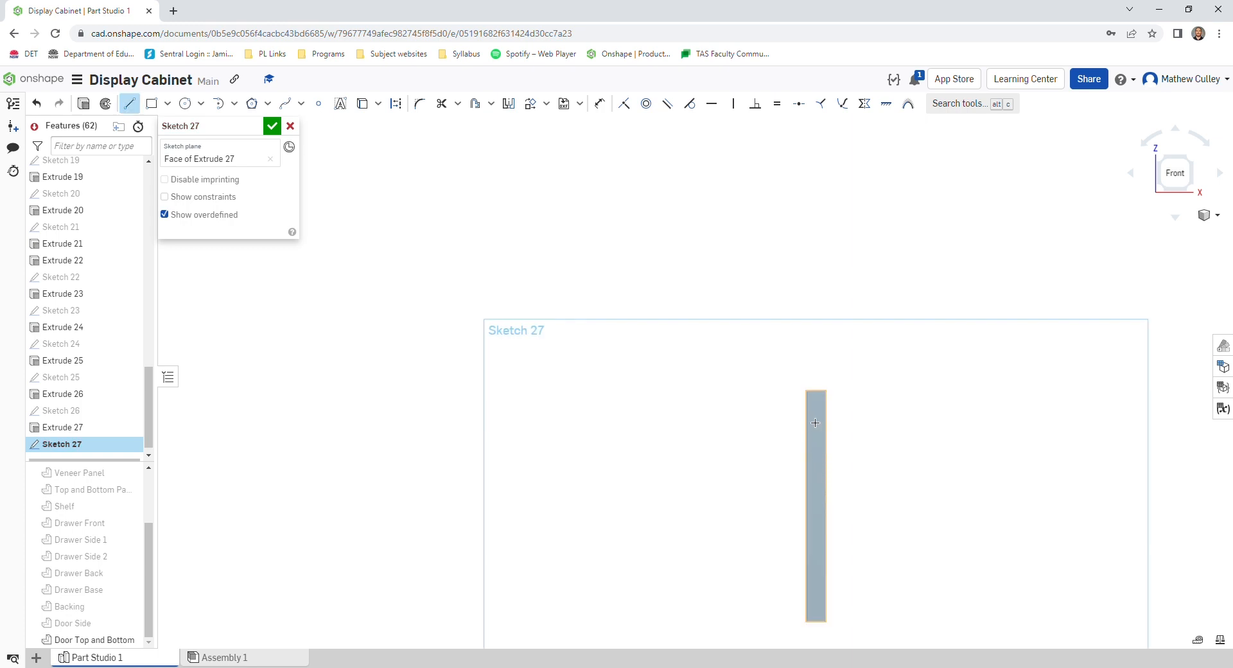
pyautogui.scroll(5, 814, 418)
pyautogui.scroll(1, 829, 398)
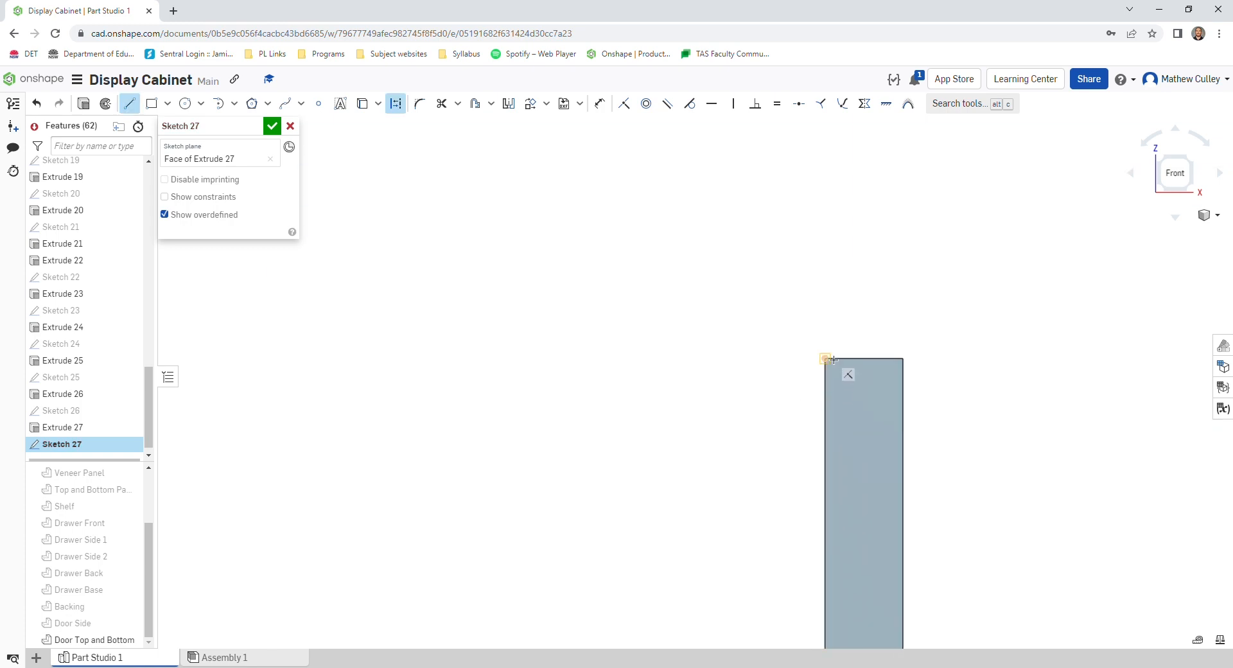
pyautogui.click(826, 360)
pyautogui.click(849, 361)
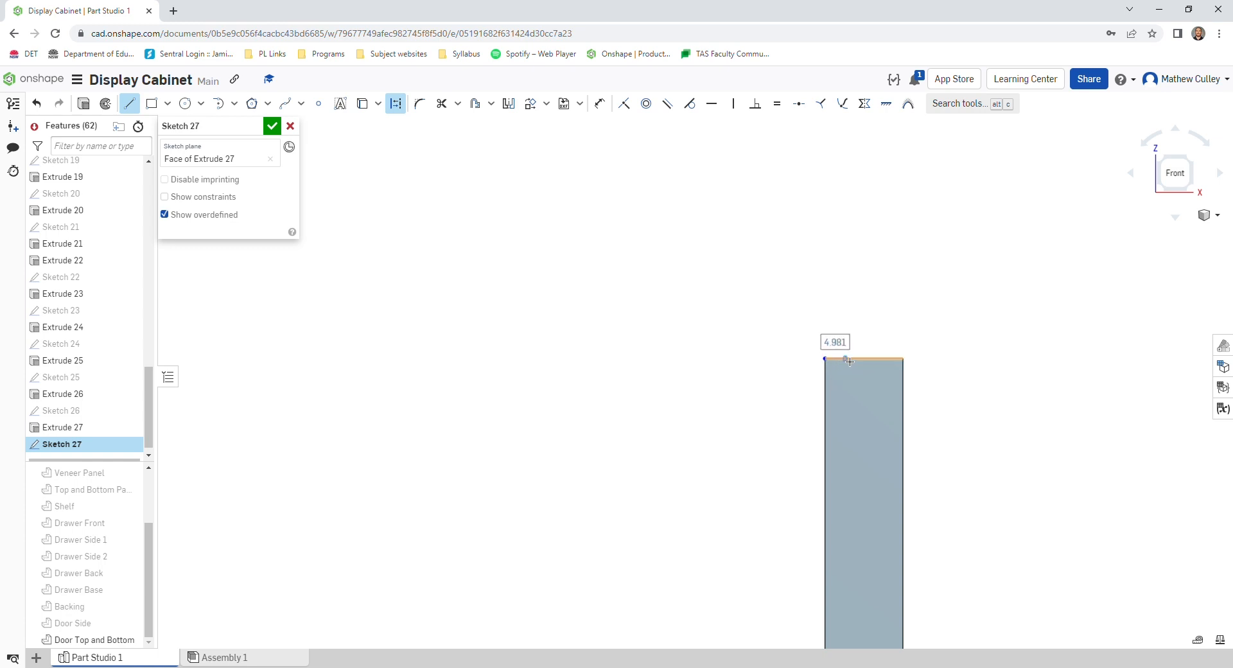
pyautogui.write('8')
pyautogui.press('Return')
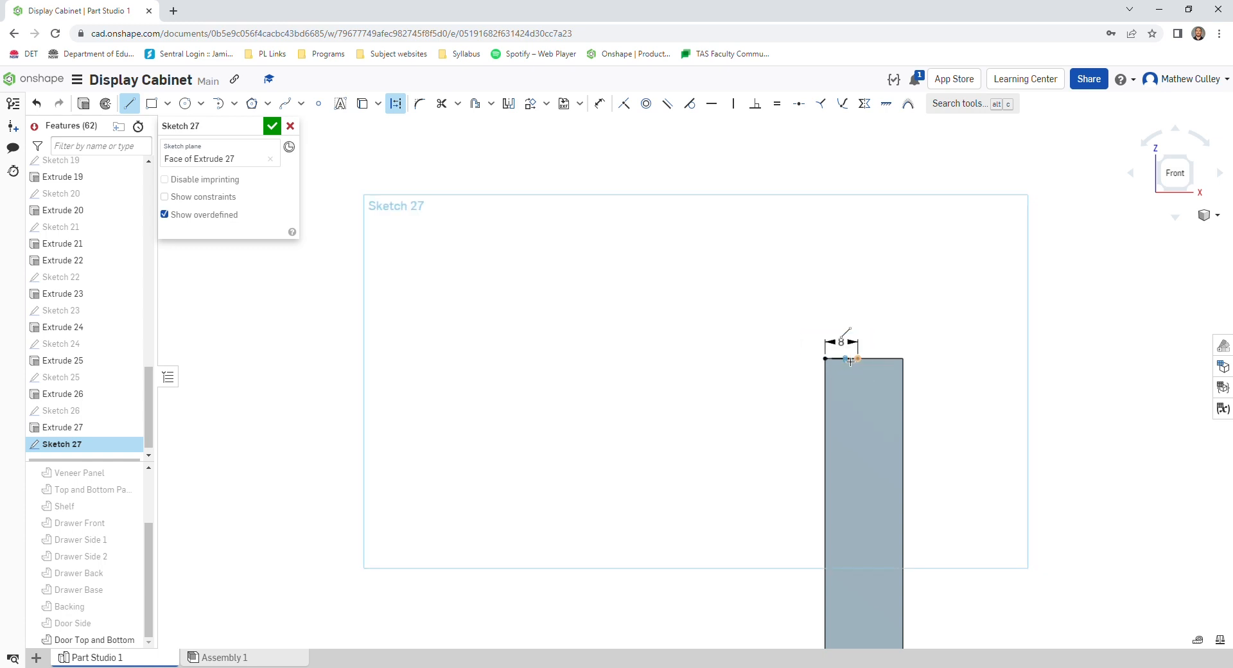
pyautogui.click(851, 361)
pyautogui.press('Escape')
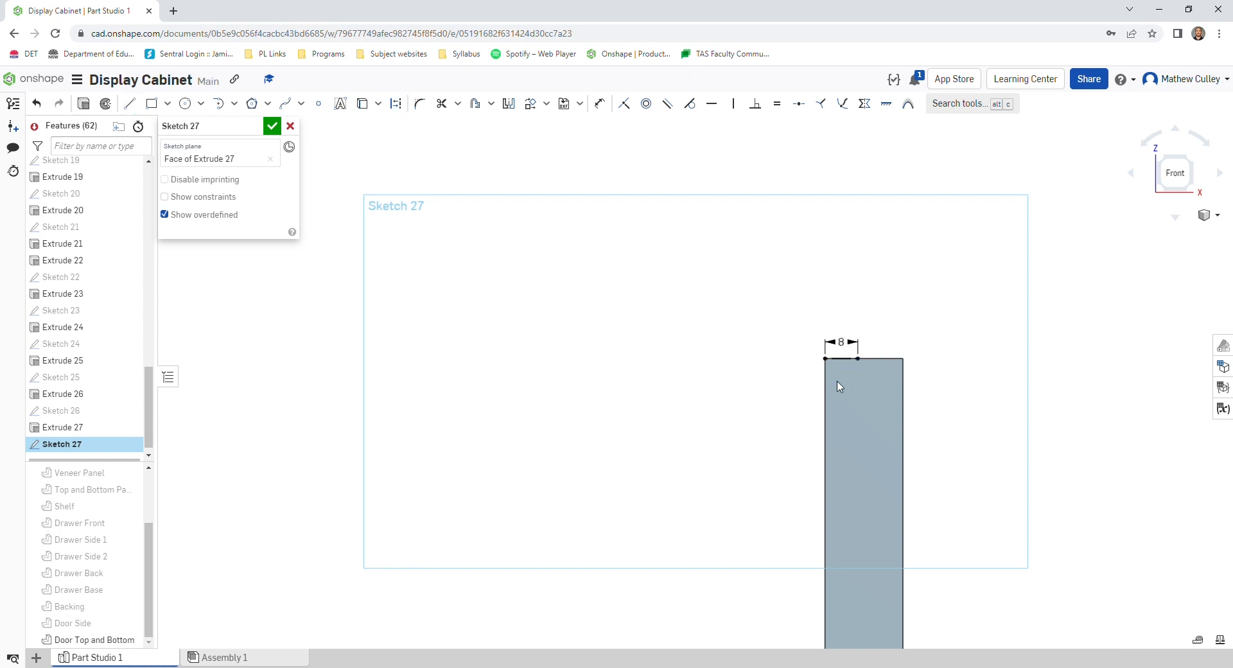
# Step: Draw a narrow groove rectangle from the end of the 8 mm line down to the bar's lower edge
pyautogui.press('g')
pyautogui.click(861, 364)
pyautogui.scroll(-5, 864, 398)
pyautogui.scroll(5, 871, 549)
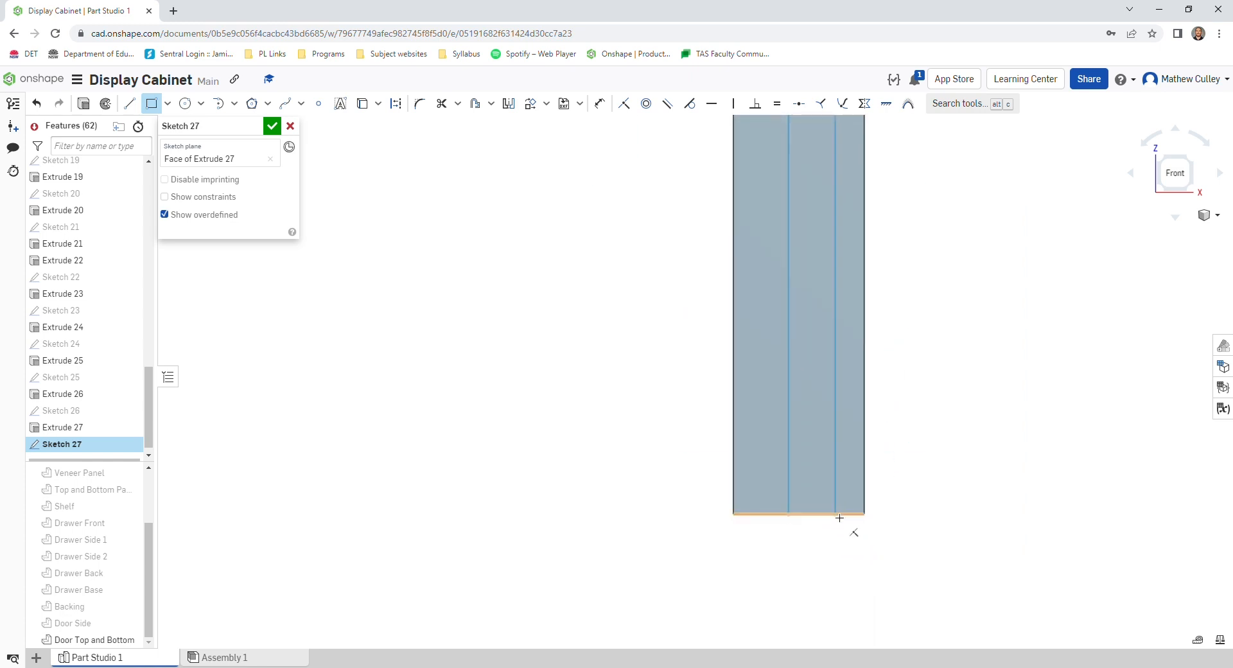
pyautogui.click(839, 517)
pyautogui.scroll(-3, 825, 520)
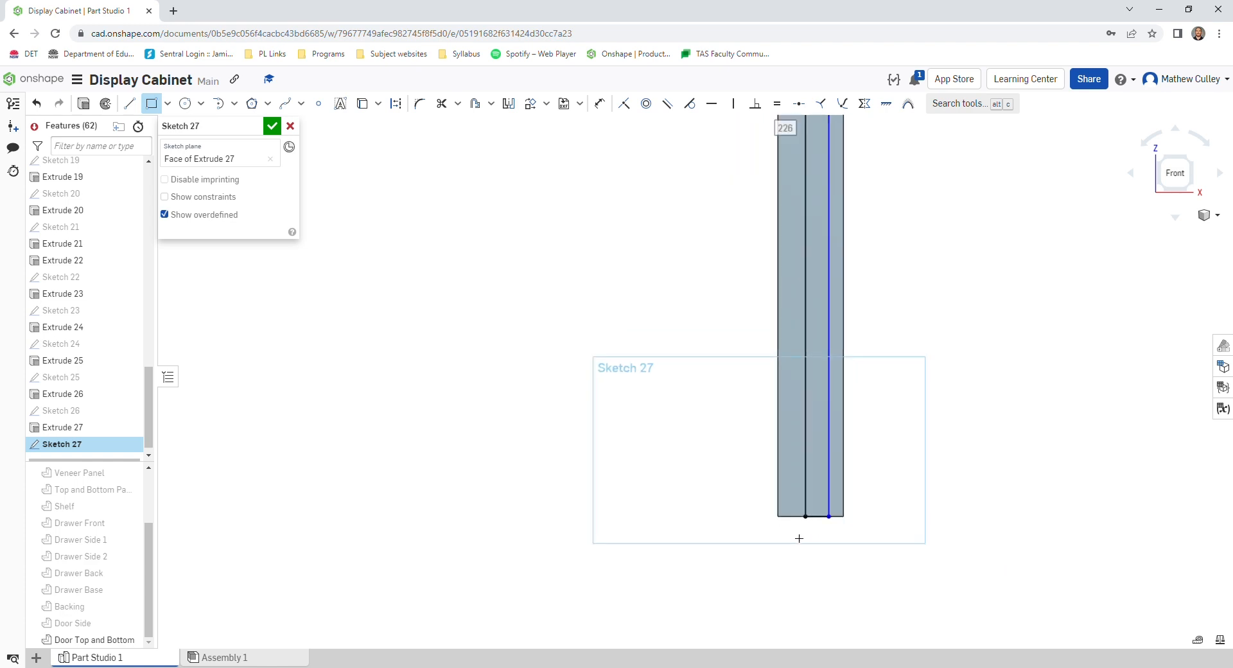
# Step: Size the groove rectangle 3 mm wide and try a 226 mm height dimension on it
pyautogui.scroll(-2, 799, 539)
pyautogui.click(781, 295)
pyautogui.write('2')
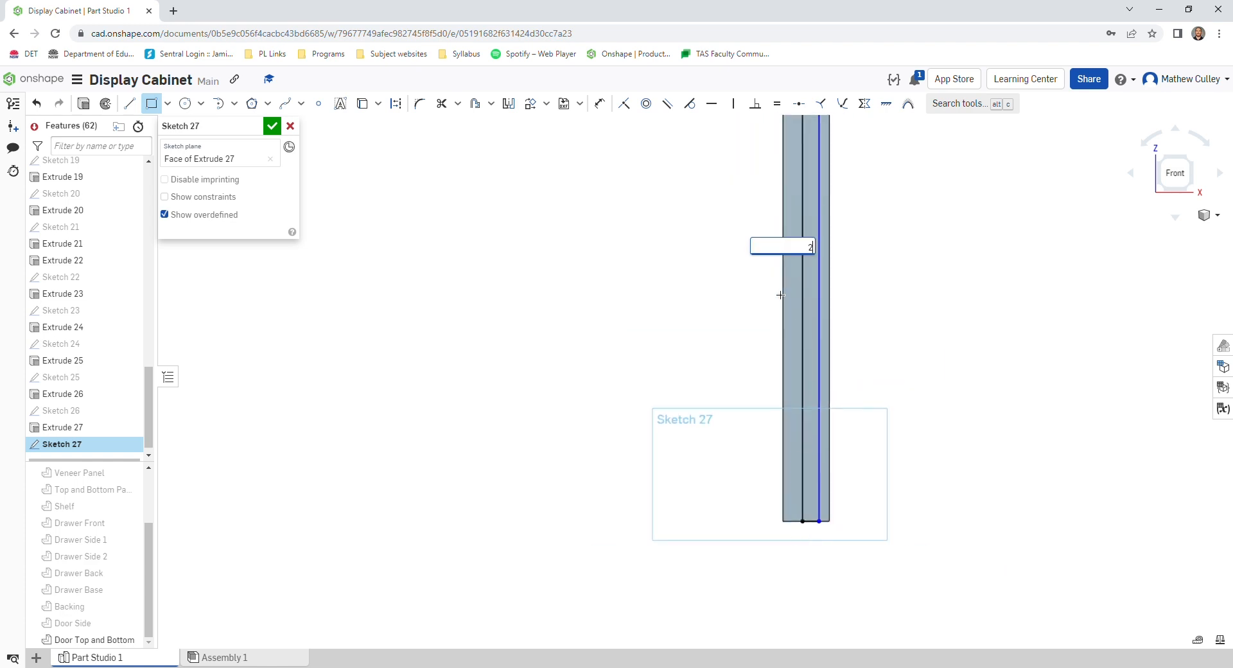
pyautogui.write('26')
pyautogui.press('Return')
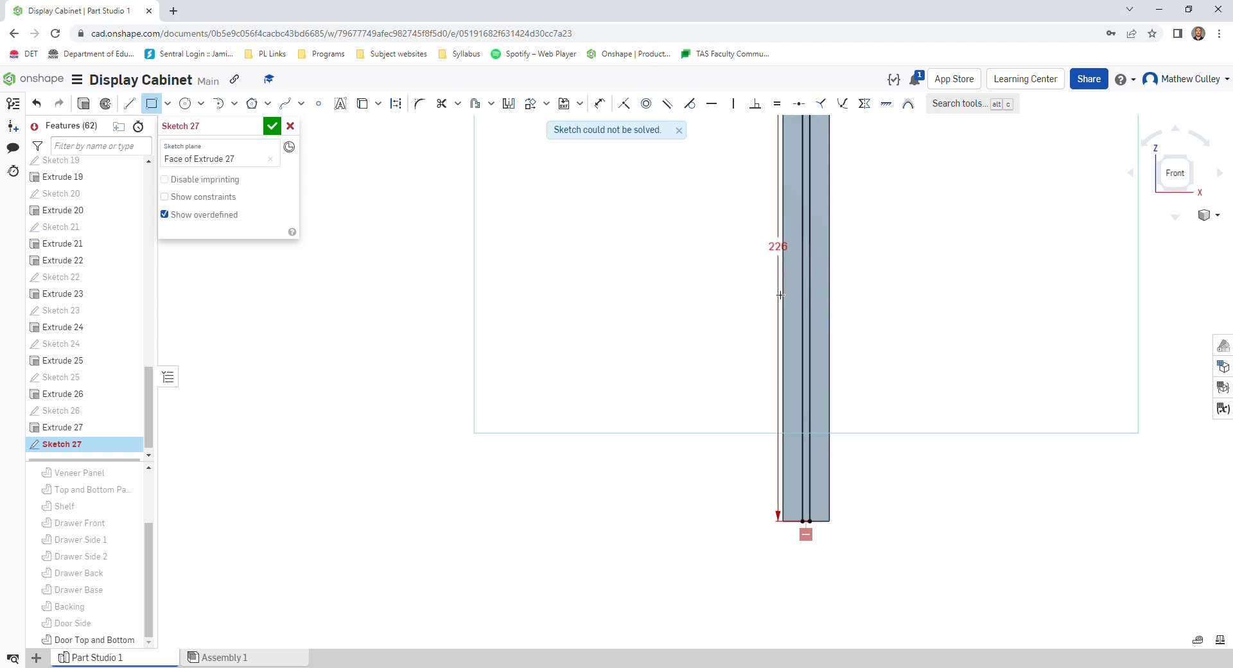
pyautogui.press('Escape')
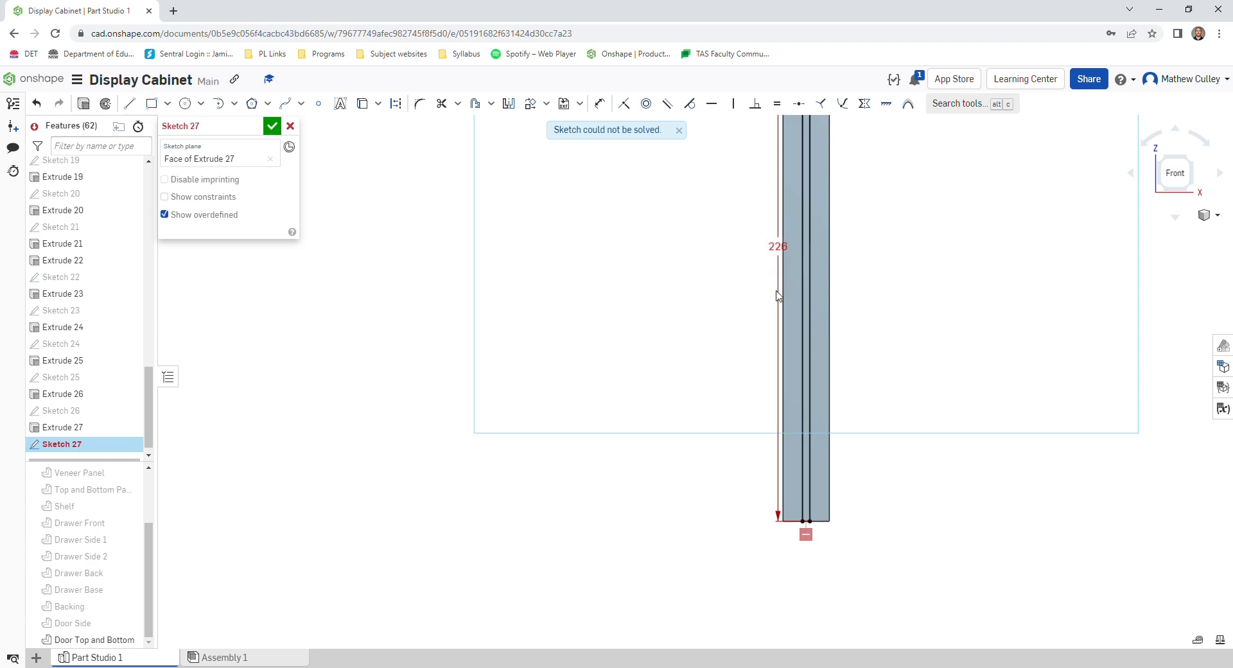
# Step: Delete the 226 mm height dimension from the groove rectangle
pyautogui.click(782, 258)
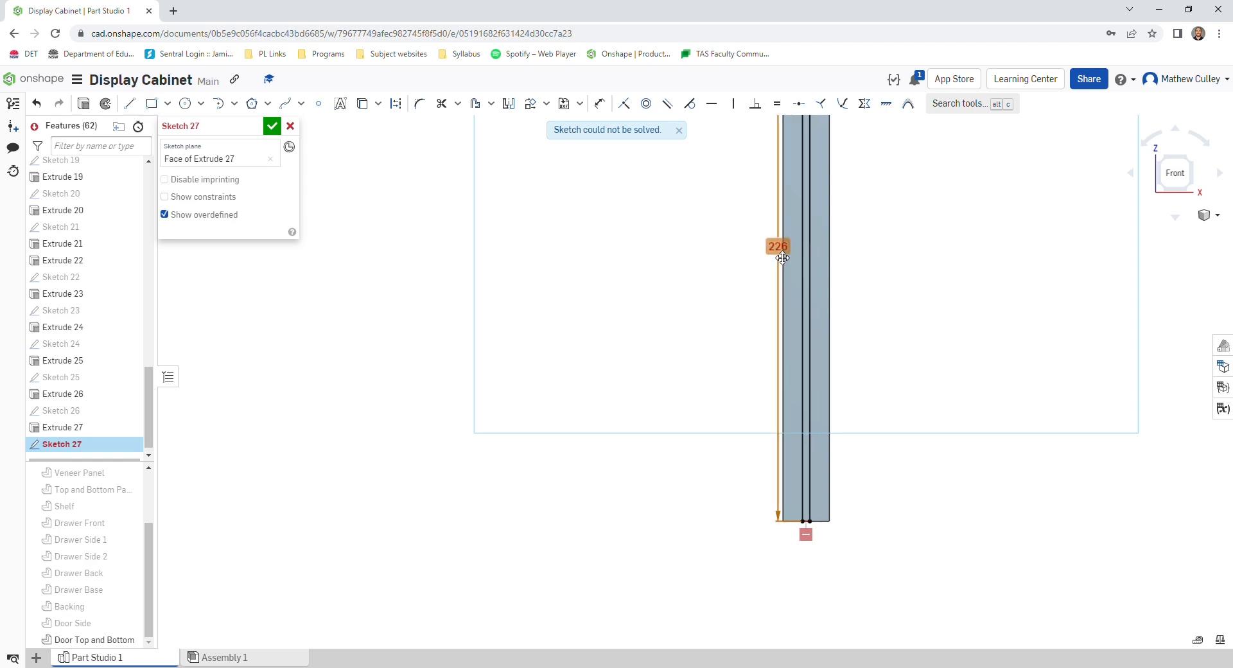
pyautogui.press('Delete')
pyautogui.scroll(-3, 557, 323)
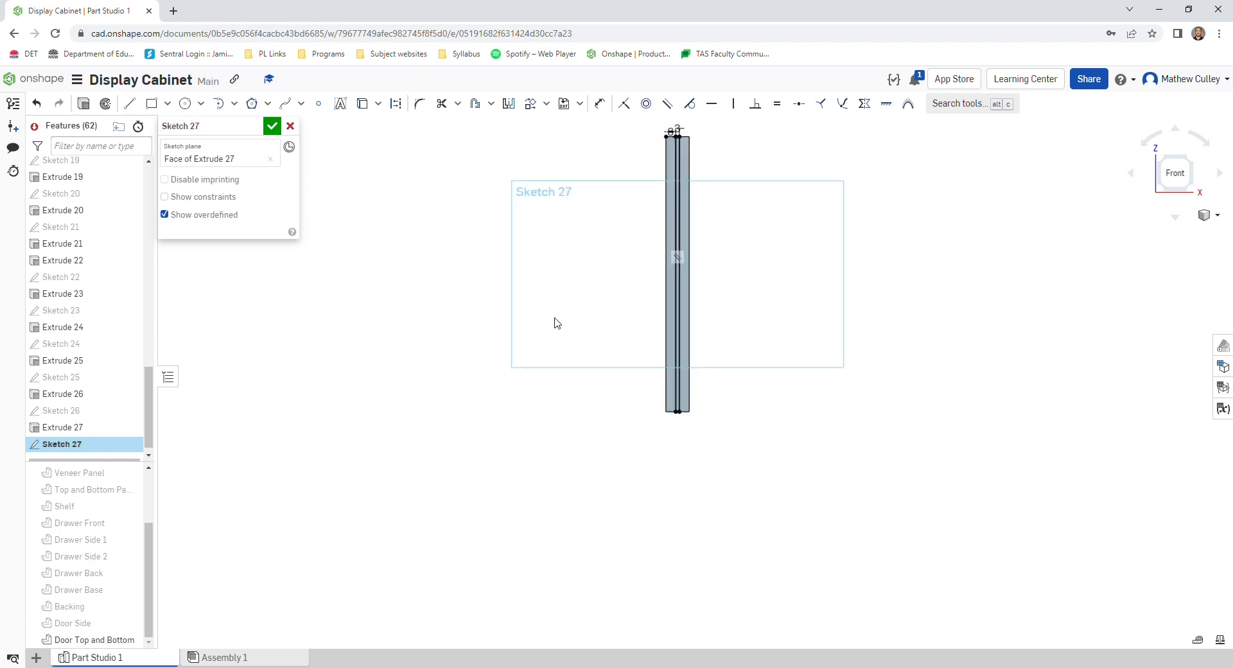
# Step: Cut the narrow groove region 3 mm deep into the Door Top and Bottom bar with a Remove extrude
pyautogui.scroll(3, 618, 135)
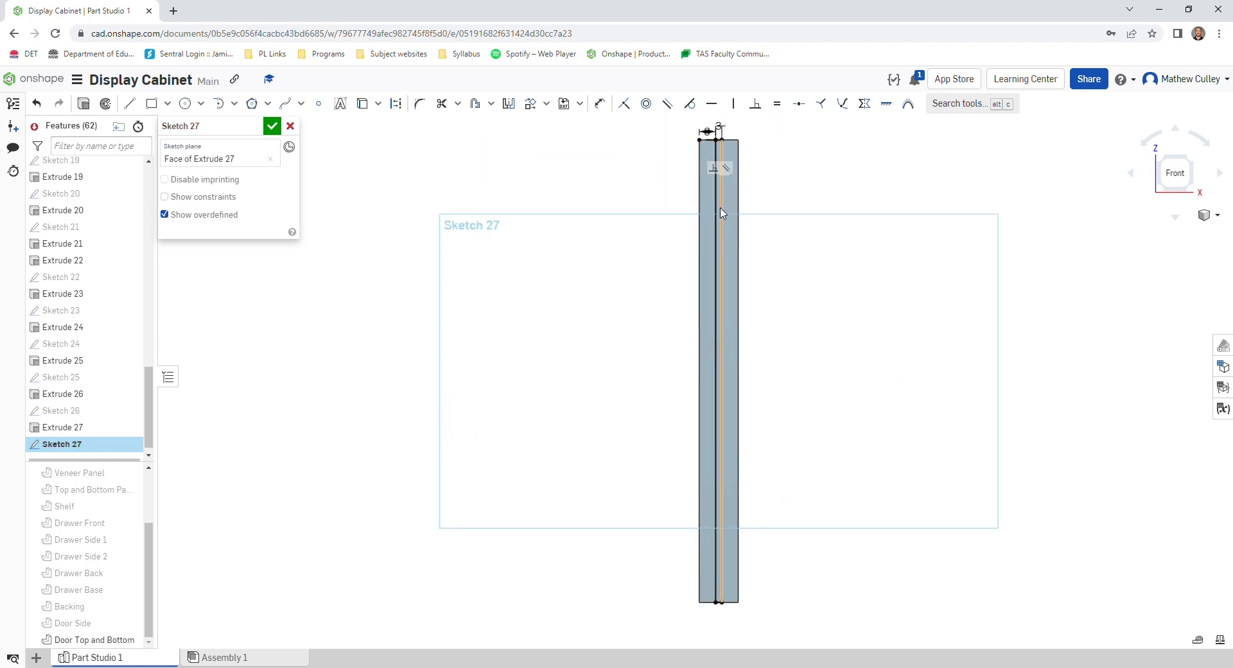
pyautogui.scroll(3, 722, 300)
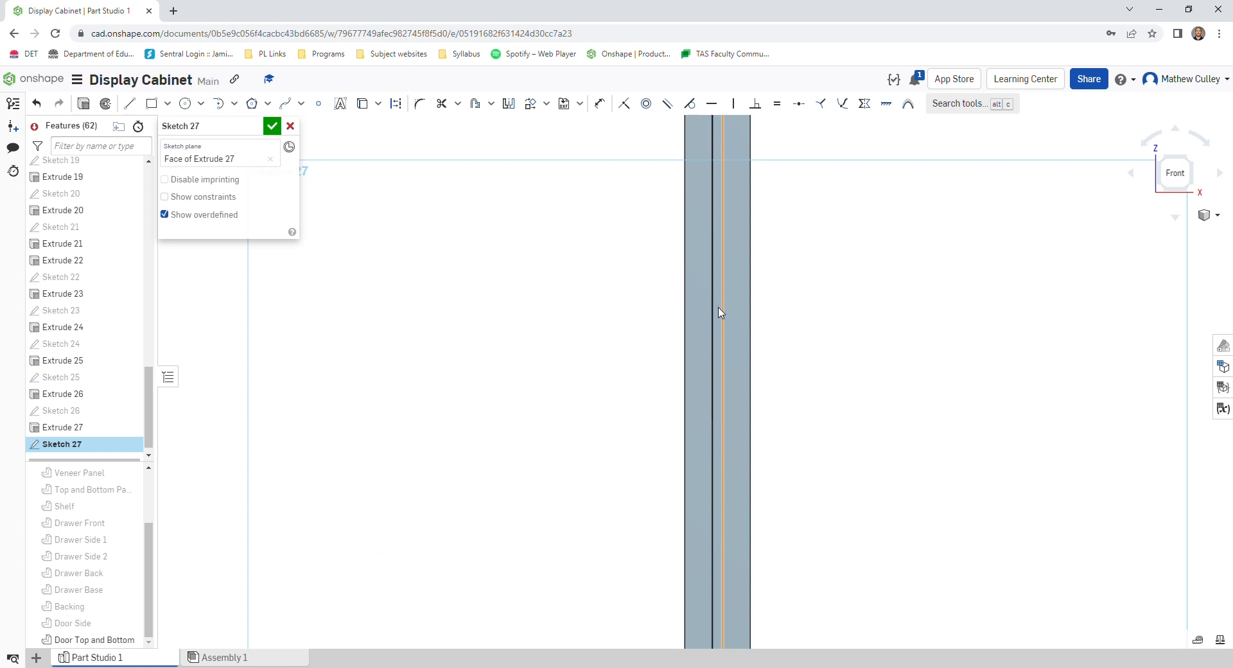
pyautogui.click(719, 313)
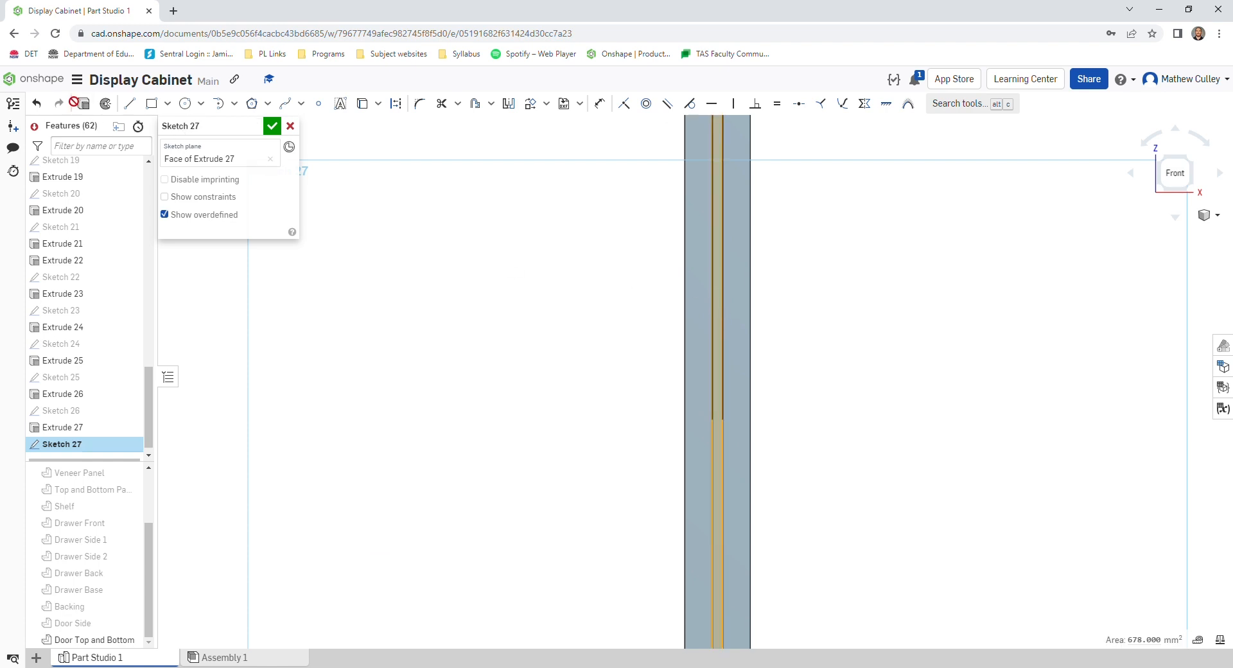
pyautogui.click(84, 104)
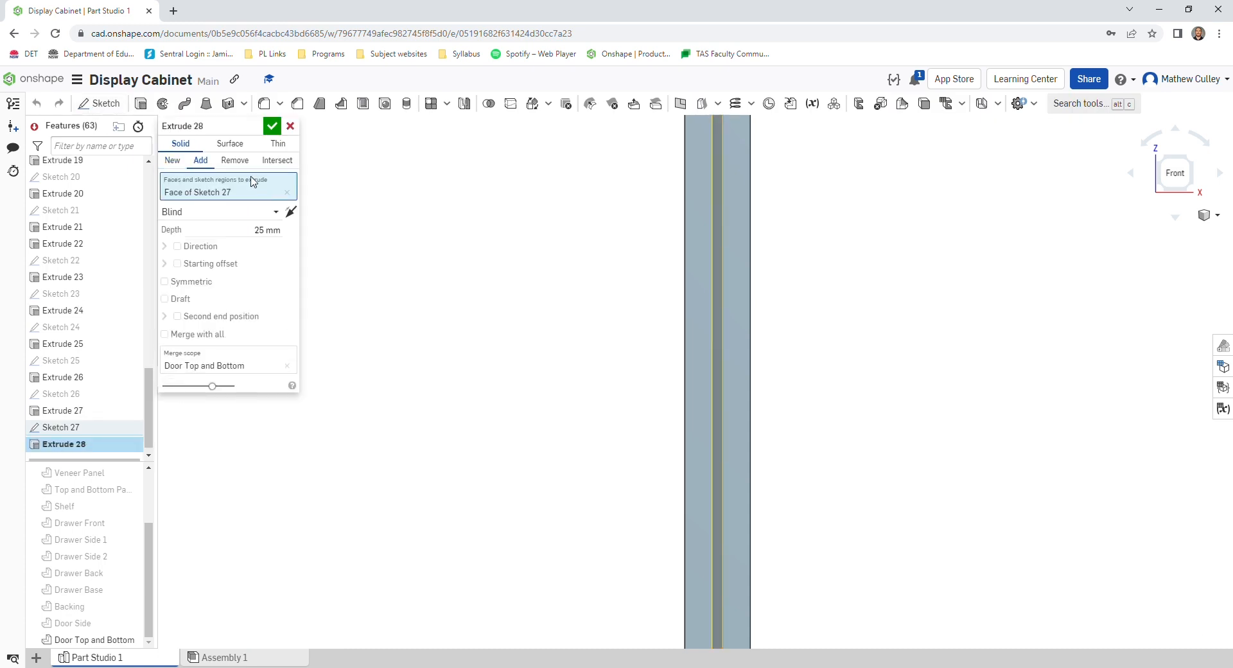
pyautogui.click(235, 160)
pyautogui.click(270, 231)
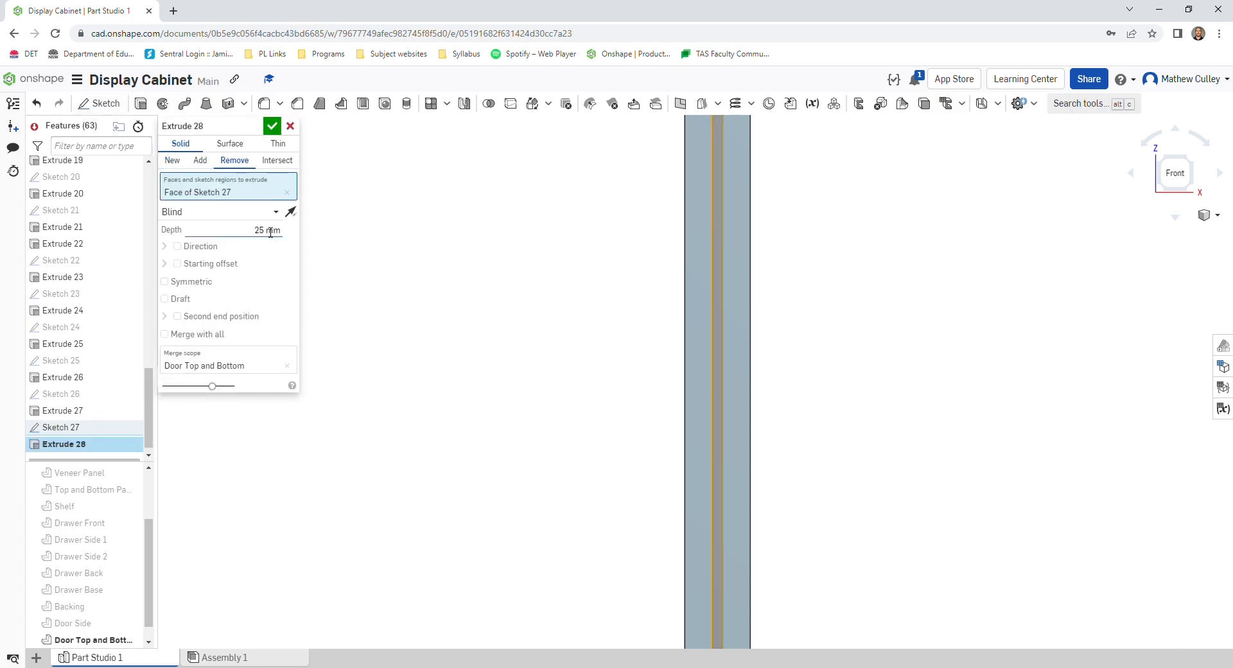
pyautogui.write('3')
pyautogui.click(272, 127)
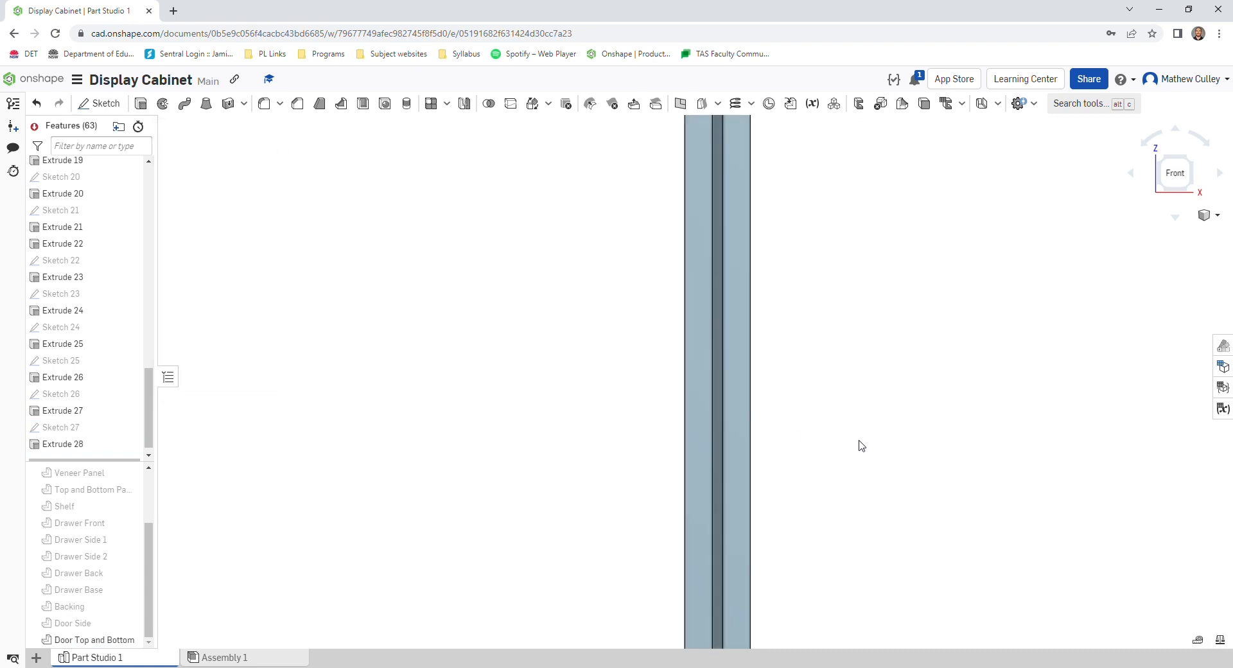
# Step: Start a new sketch on the right-side face of the Door Top and Bottom bar
pyautogui.moveTo(865, 443); pyautogui.dragTo(840, 445, button='right')
pyautogui.scroll(-3, 496, 382)
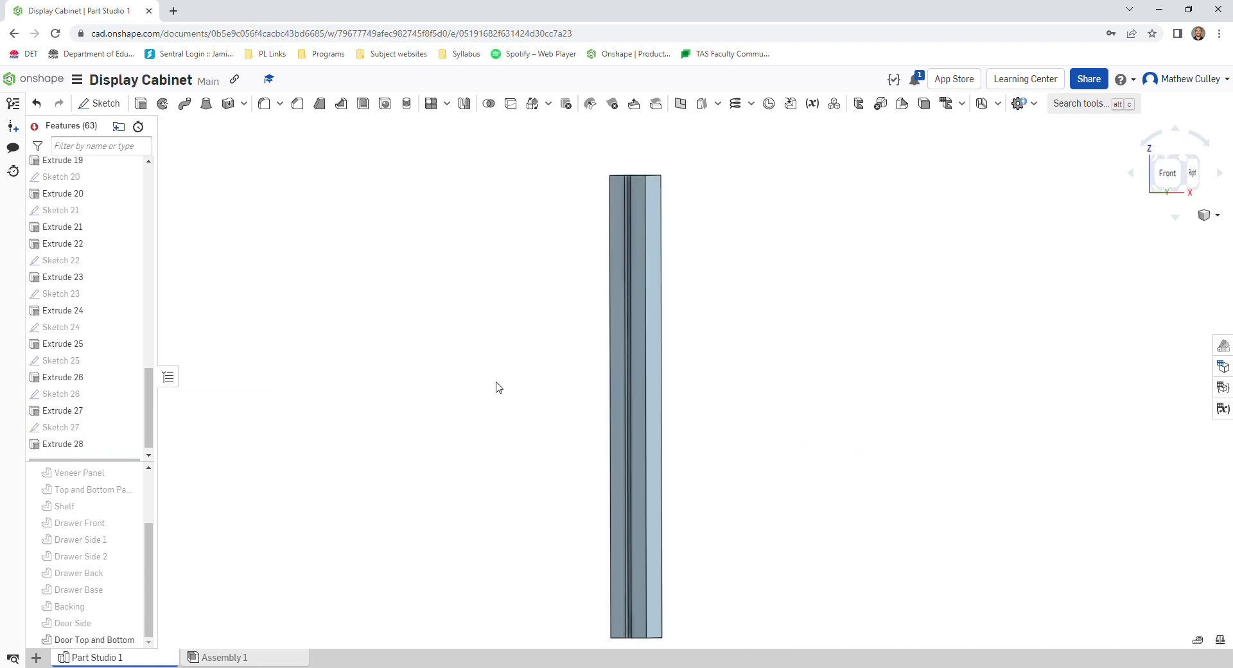
pyautogui.moveTo(930, 302); pyautogui.dragTo(917, 297, button='right')
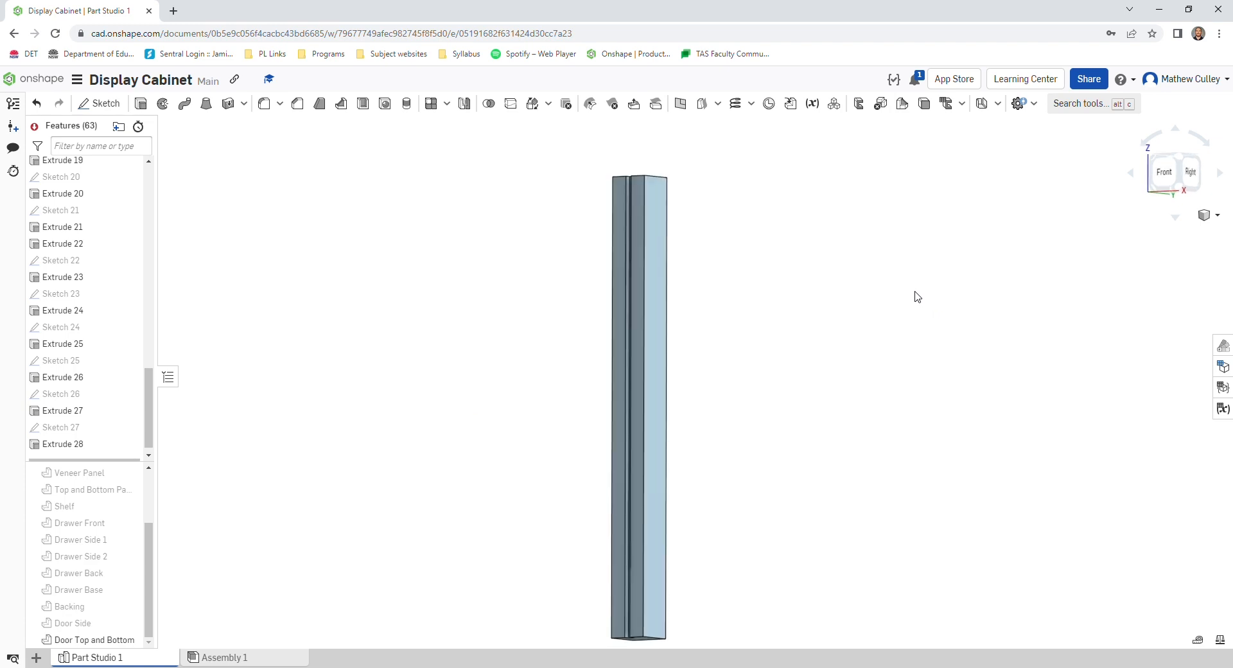
pyautogui.click(1189, 171)
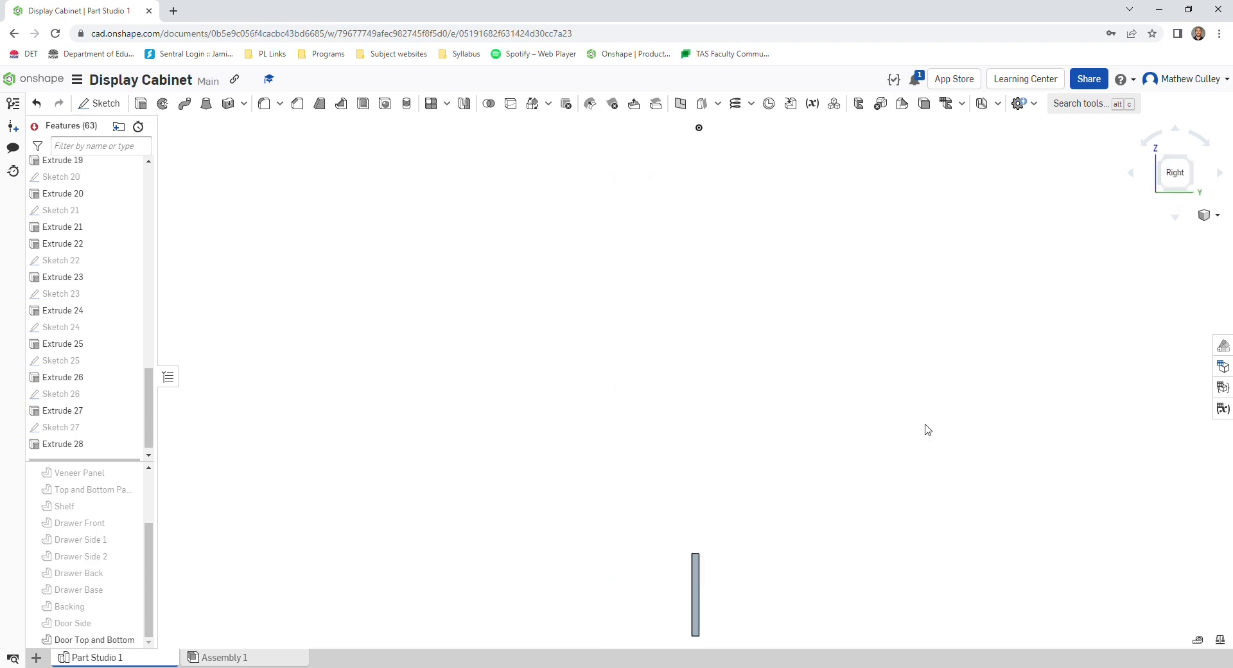
pyautogui.scroll(3, 707, 620)
pyautogui.scroll(-4, 643, 418)
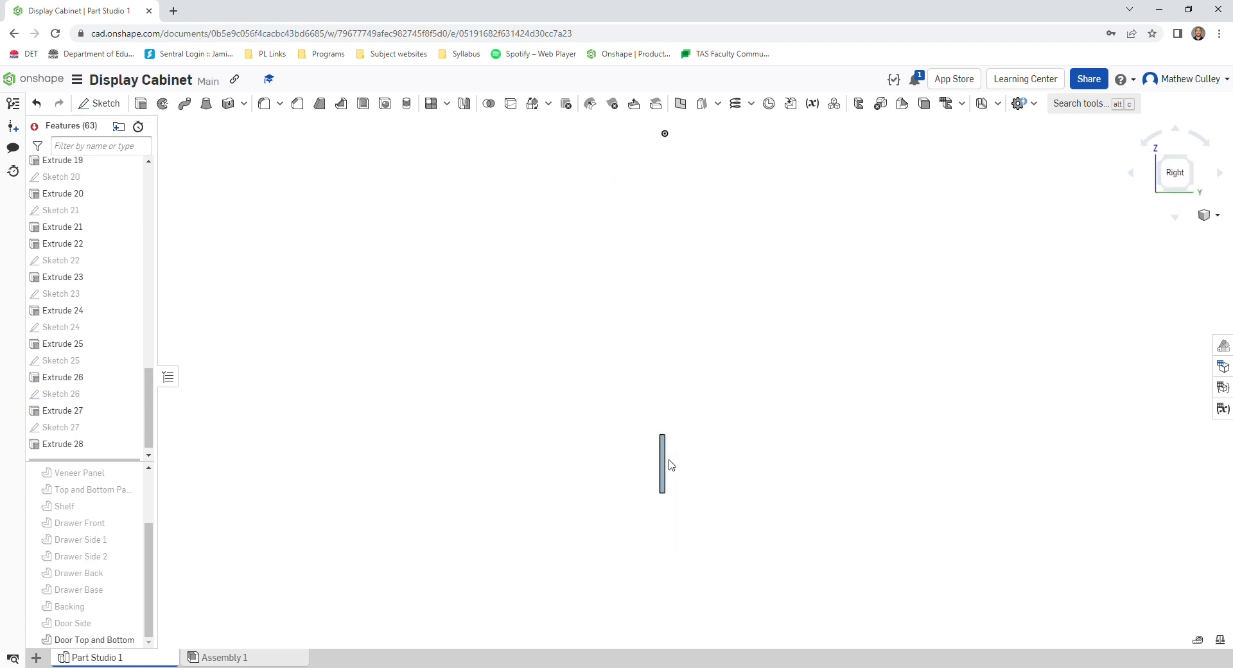
pyautogui.scroll(3, 664, 470)
pyautogui.scroll(5, 665, 430)
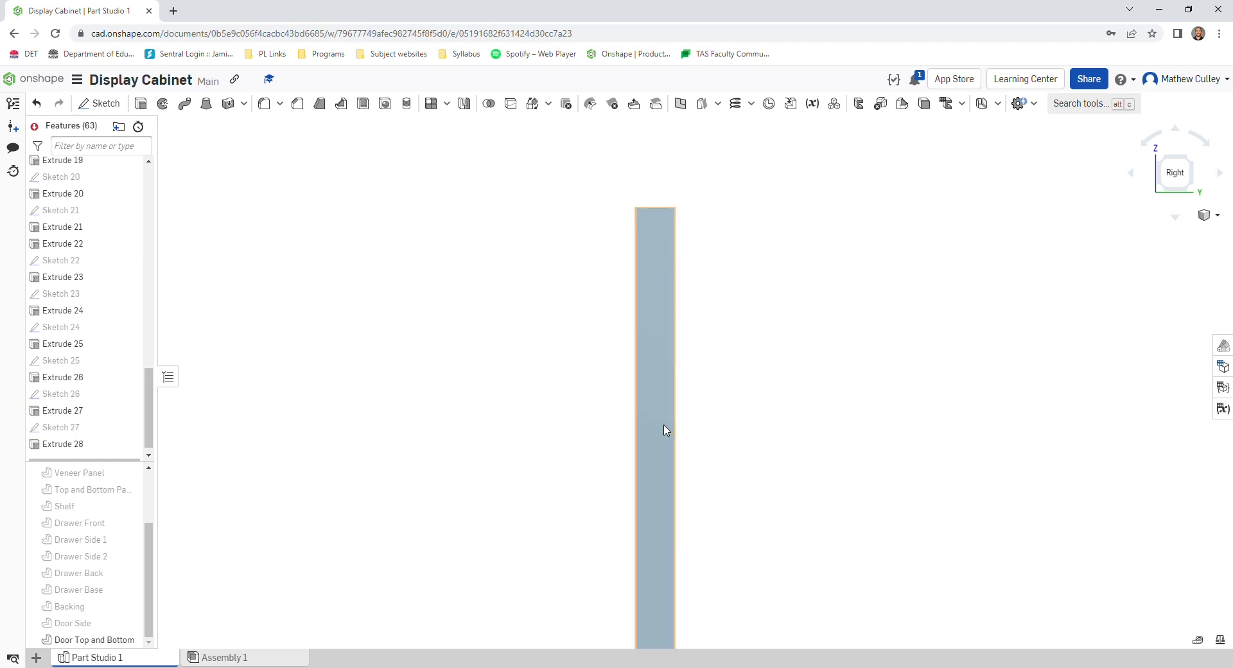
pyautogui.scroll(-1, 665, 439)
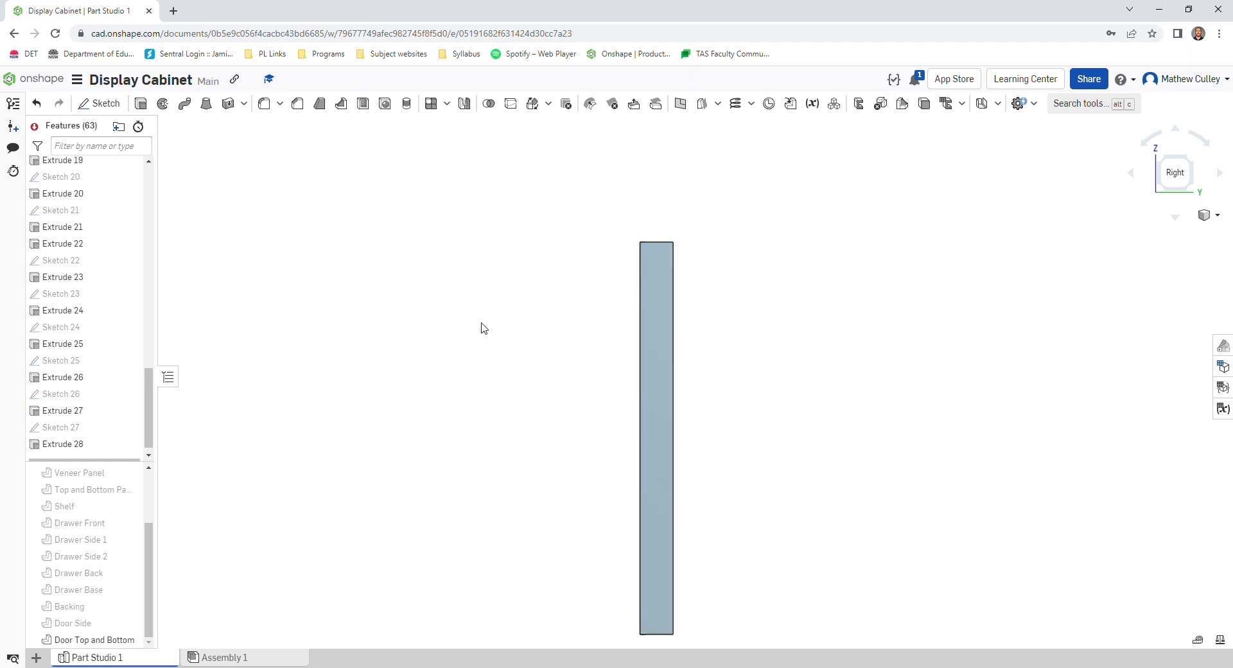
pyautogui.click(103, 105)
pyautogui.click(658, 395)
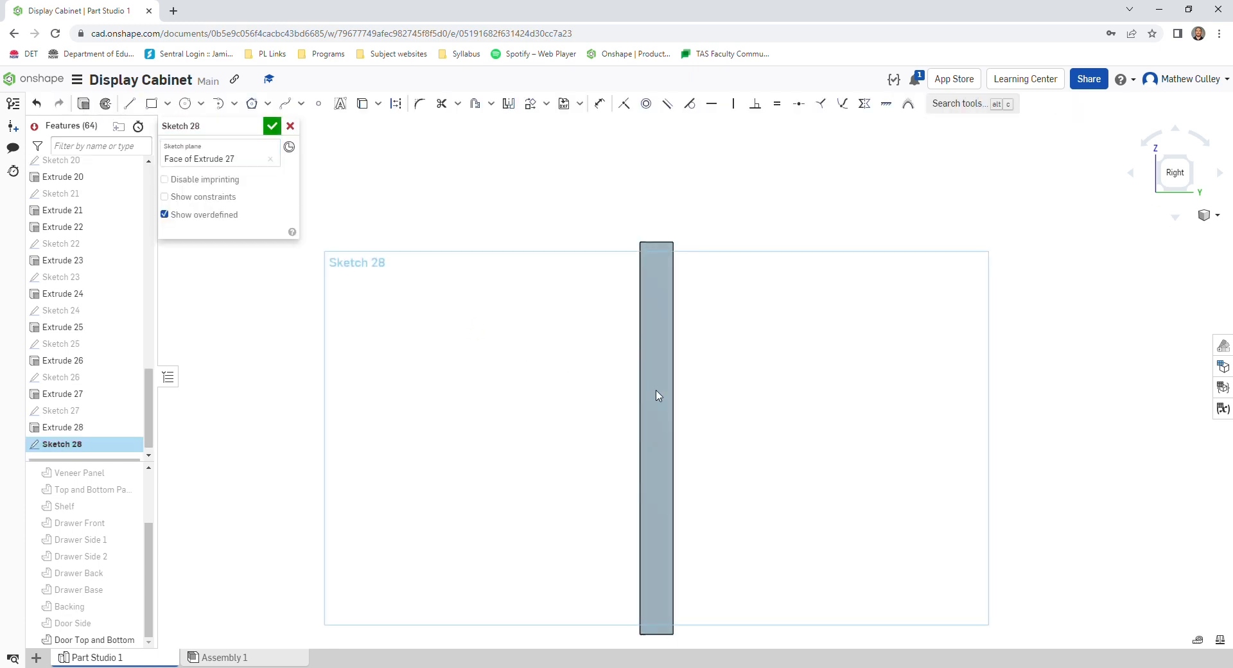
# Step: Draw a 19 mm line down the left edge from the upper left corner, continuing diagonally to the upper right corner
pyautogui.press('l')
pyautogui.moveTo(609, 384)
pyautogui.mouseDown(button='right')
pyautogui.moveTo(630, 386)
pyautogui.moveTo(602, 382)
pyautogui.mouseUp(button='right')
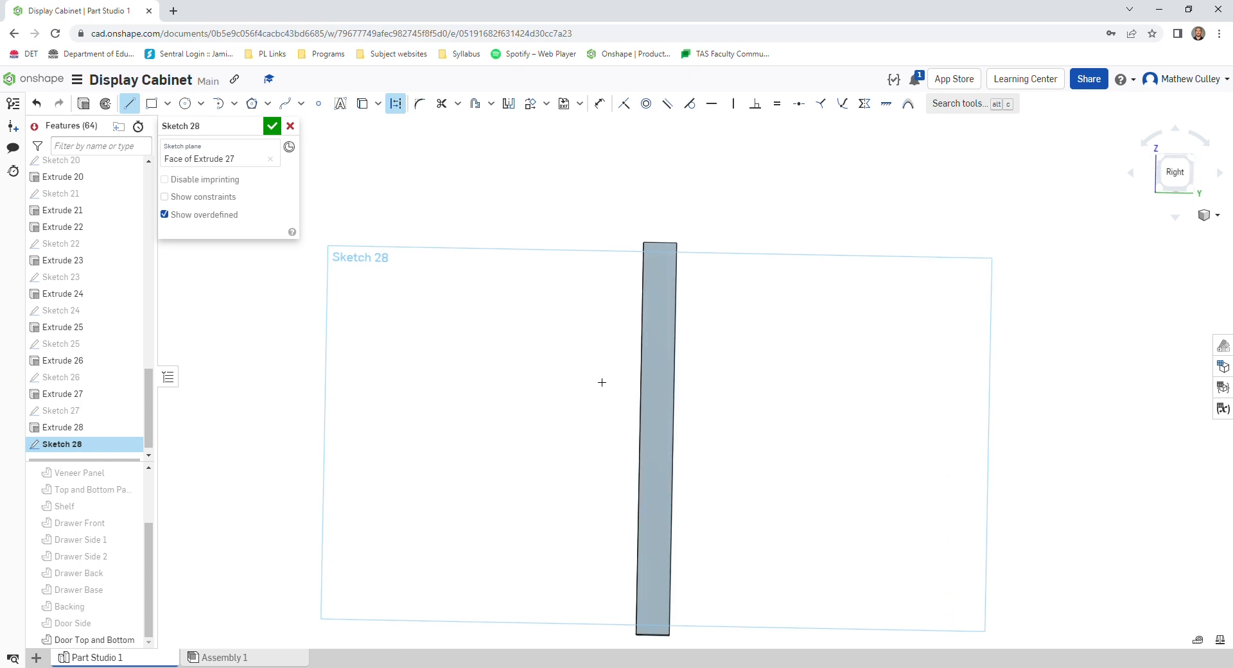
pyautogui.click(646, 244)
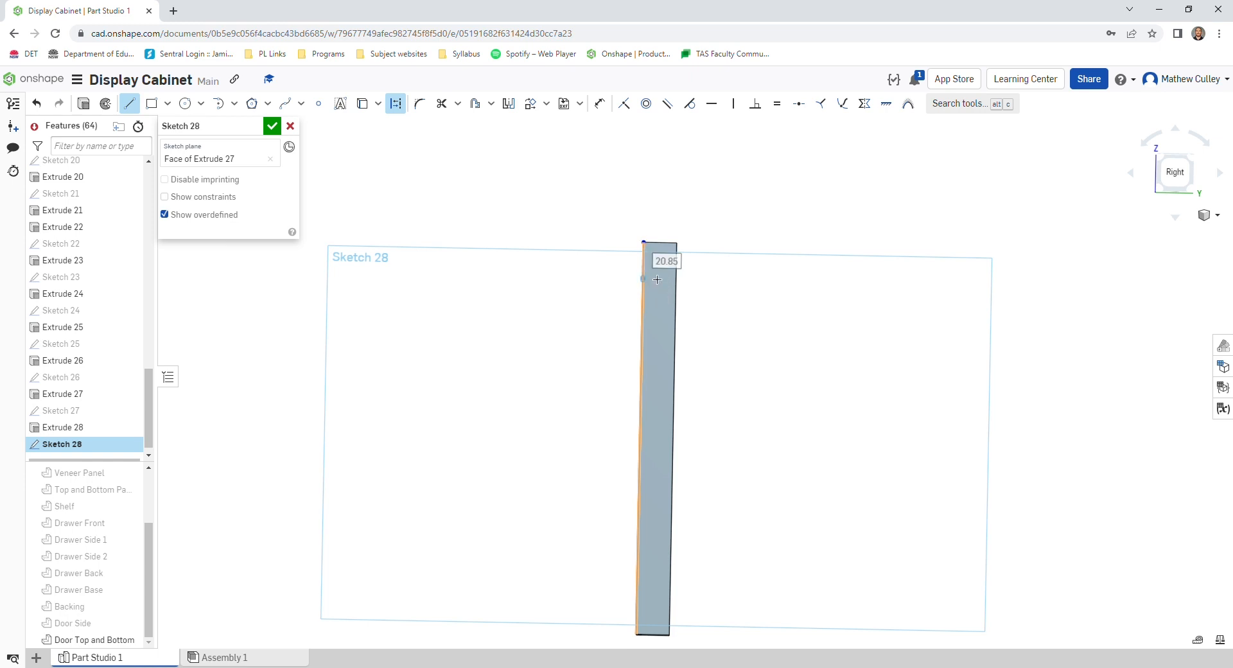
pyautogui.write('19')
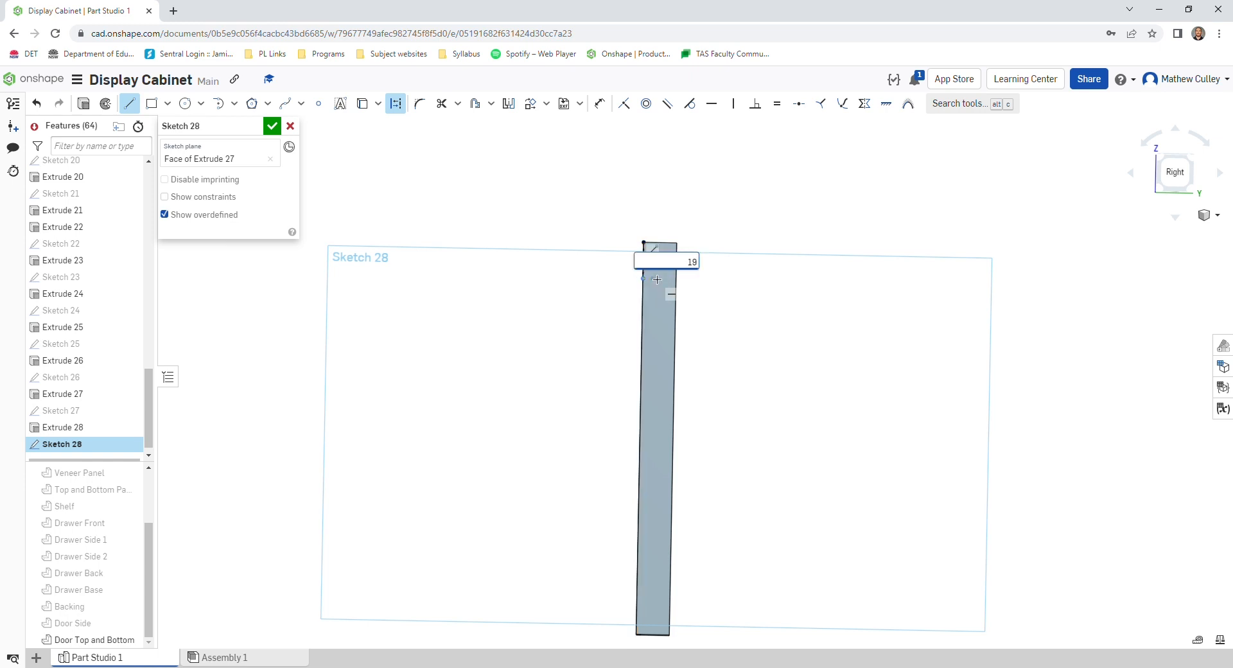
pyautogui.press('Return')
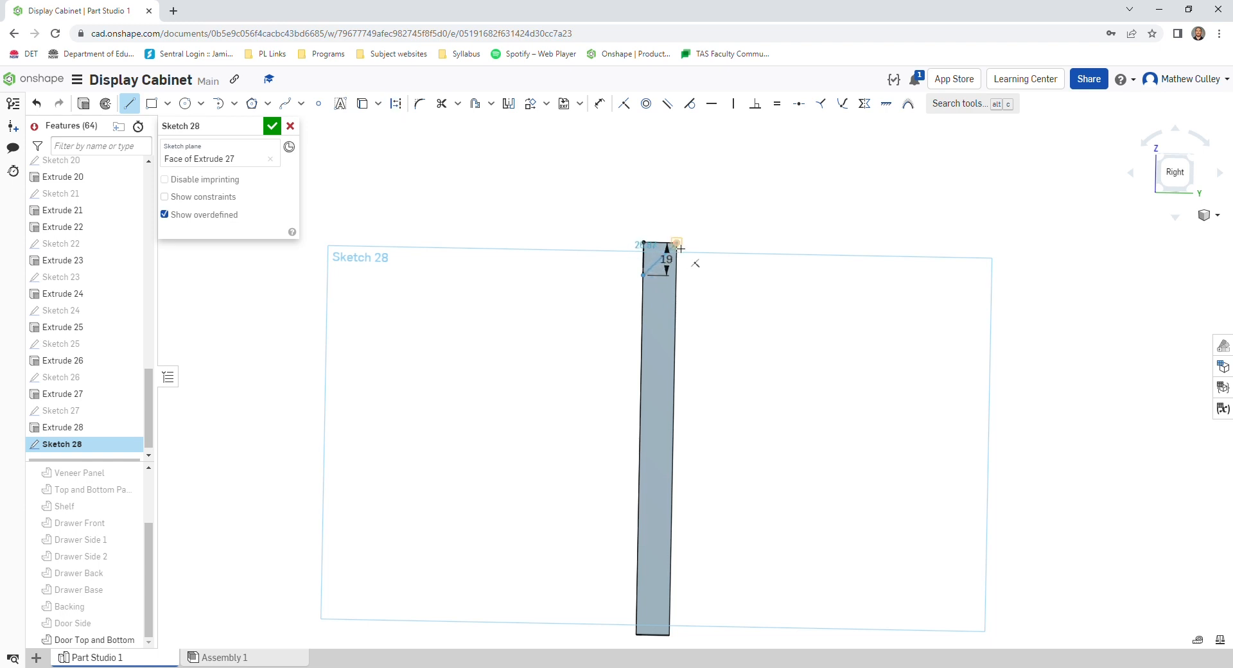
pyautogui.click(680, 246)
pyautogui.press('Escape')
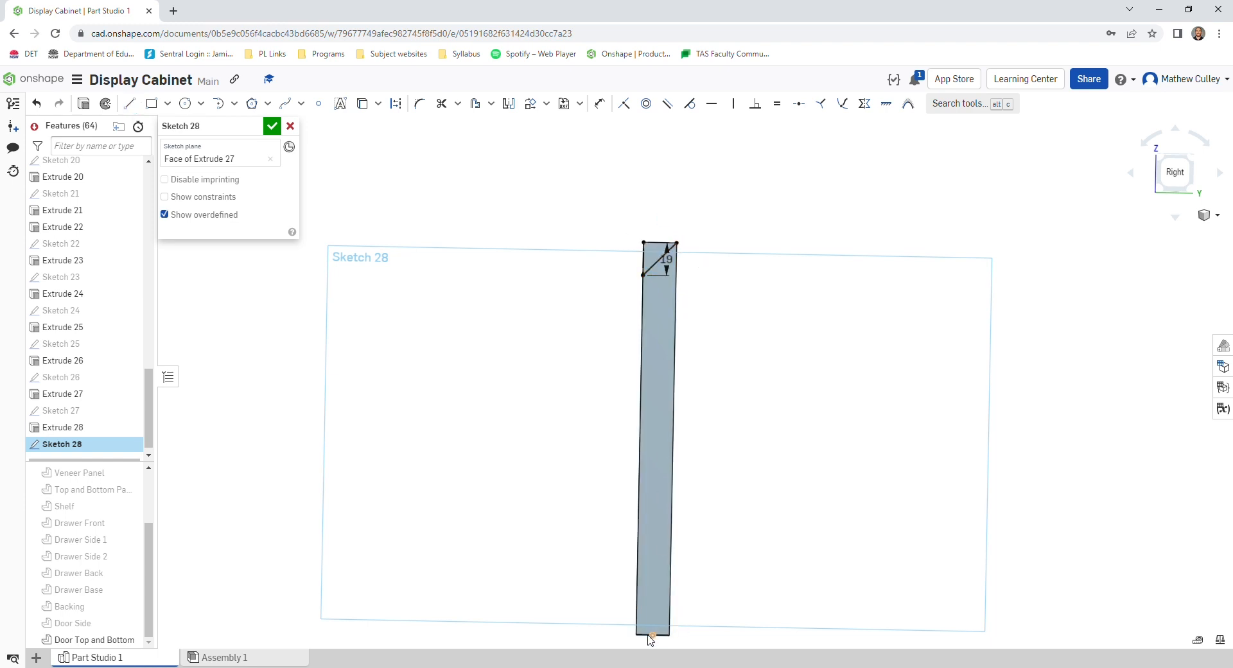
# Step: Draw a 19 mm line up the left edge from the lower left corner, continuing diagonally to the lower right corner
pyautogui.press('l')
pyautogui.press('q')
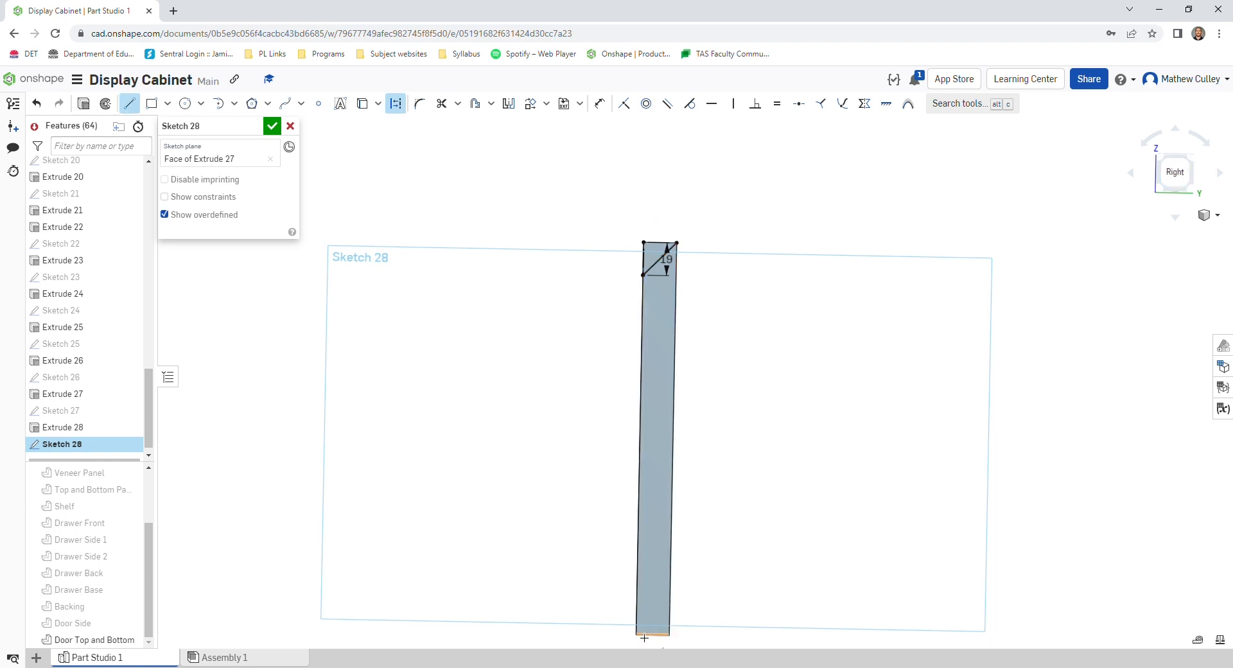
pyautogui.click(641, 608)
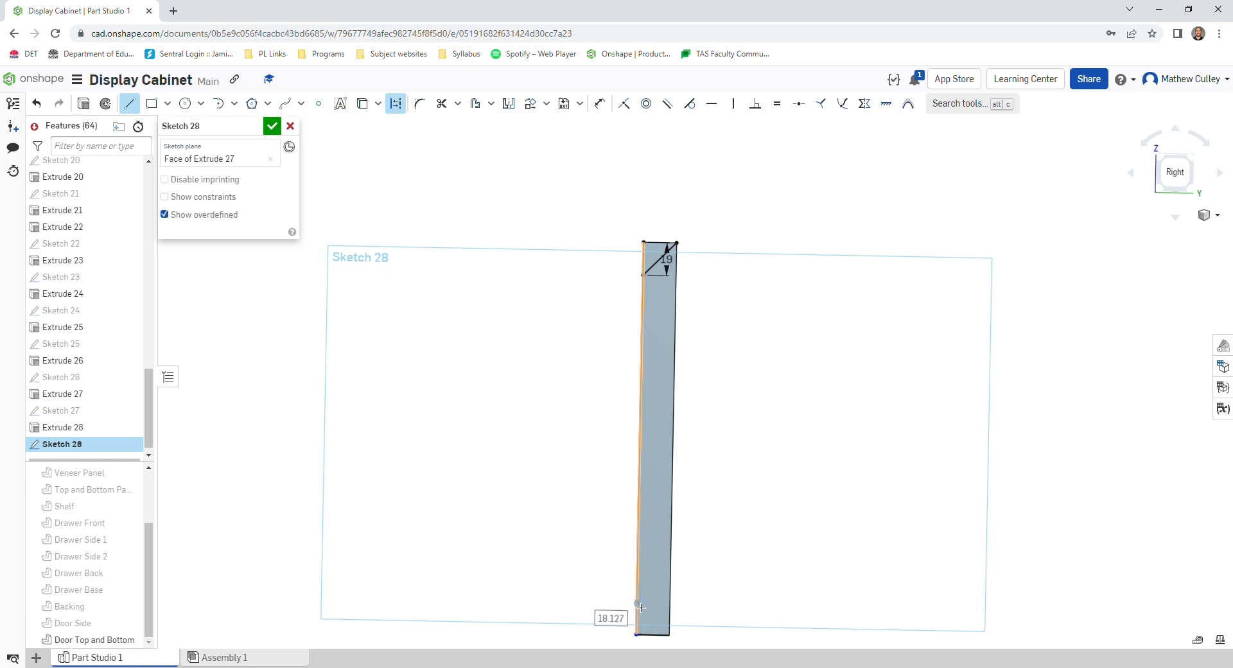
pyautogui.write('19')
pyautogui.press('Return')
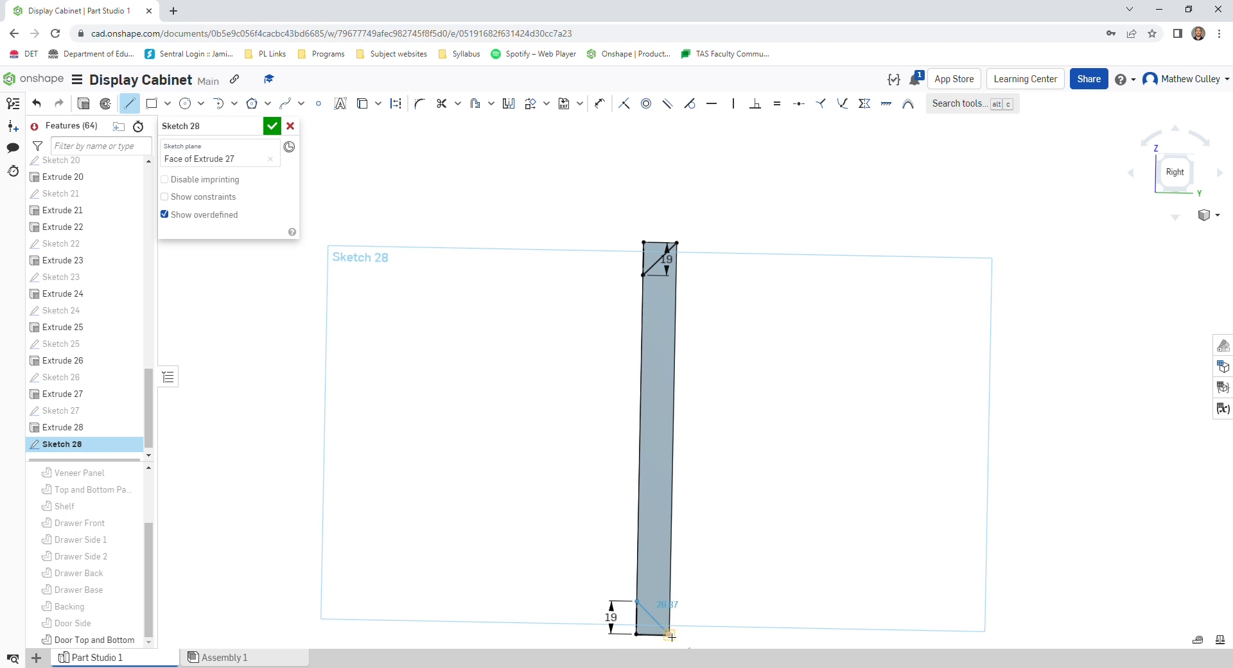
pyautogui.click(670, 635)
pyautogui.press('Escape')
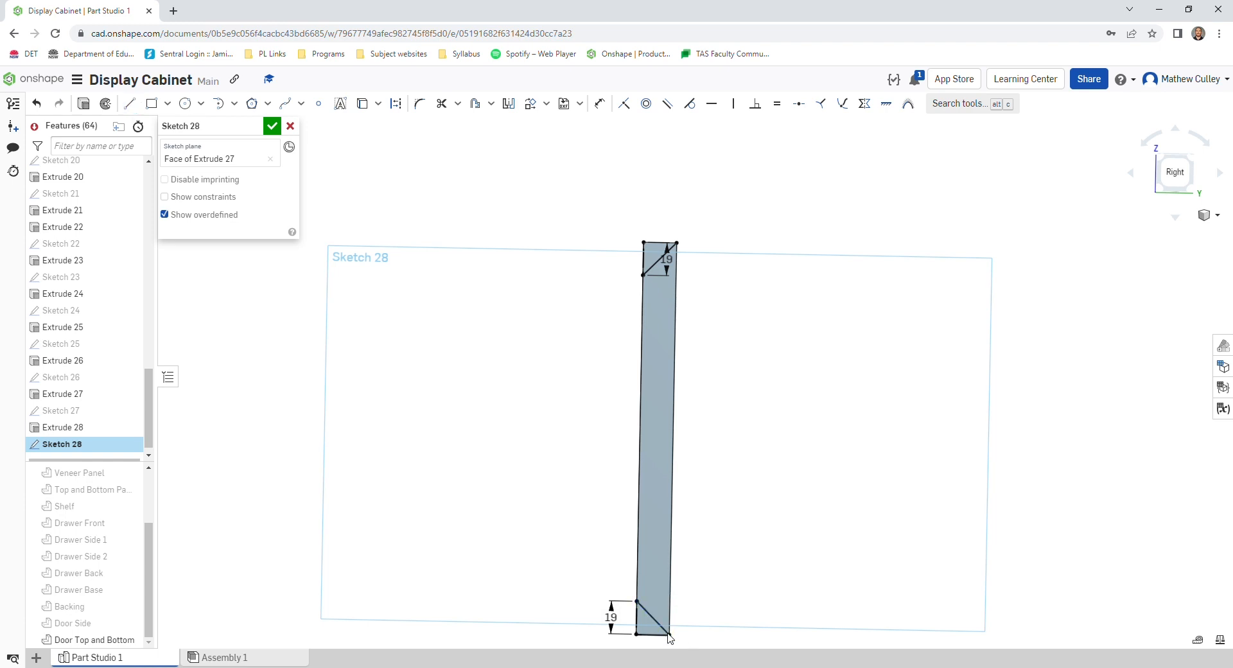
# Step: Remove both triangular corner regions from the bar with a 19 mm deep extrude to mitre its ends
pyautogui.click(653, 260)
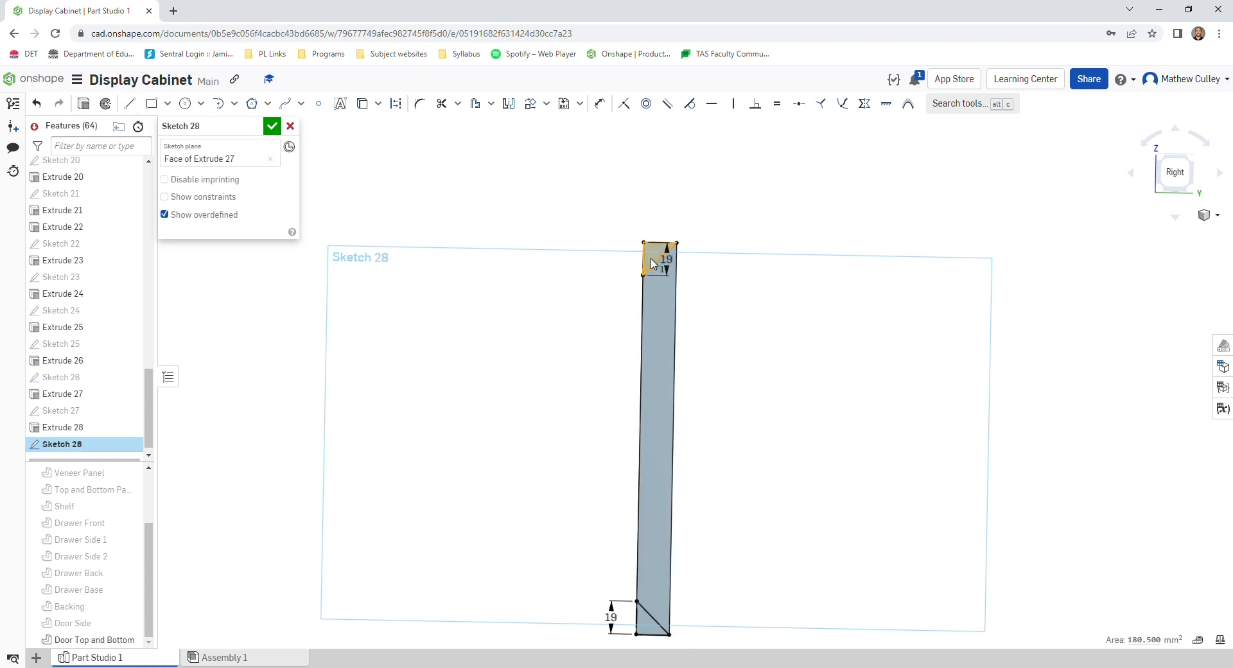
pyautogui.click(646, 620)
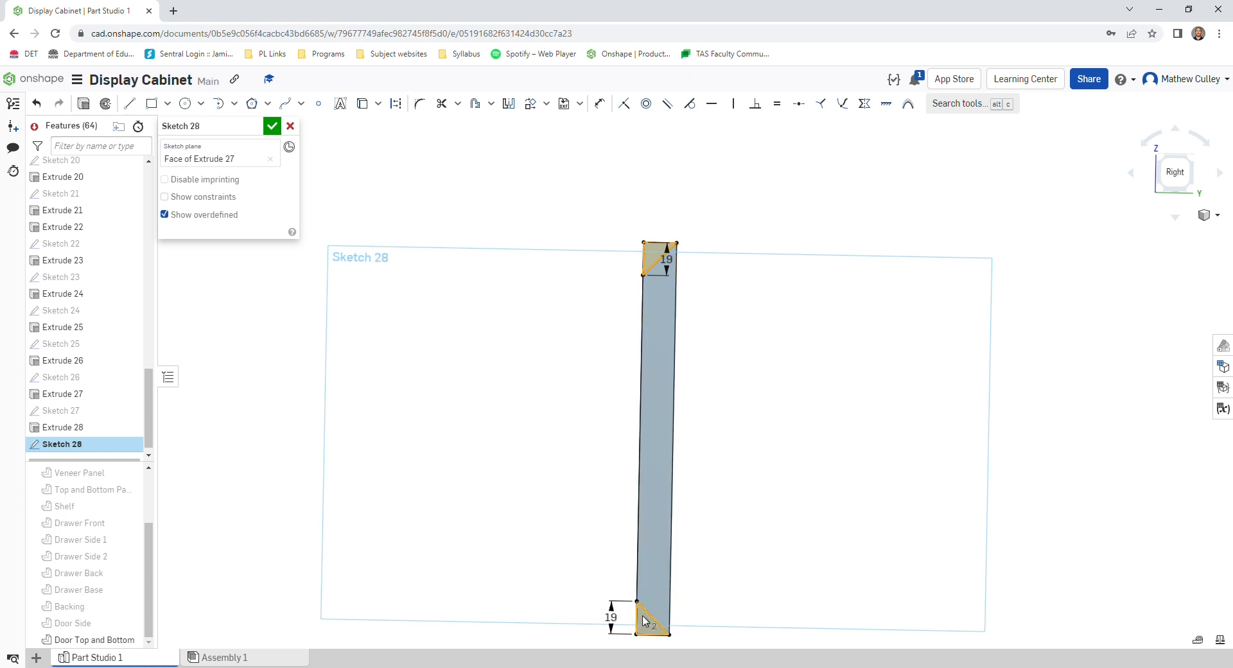
pyautogui.click(84, 104)
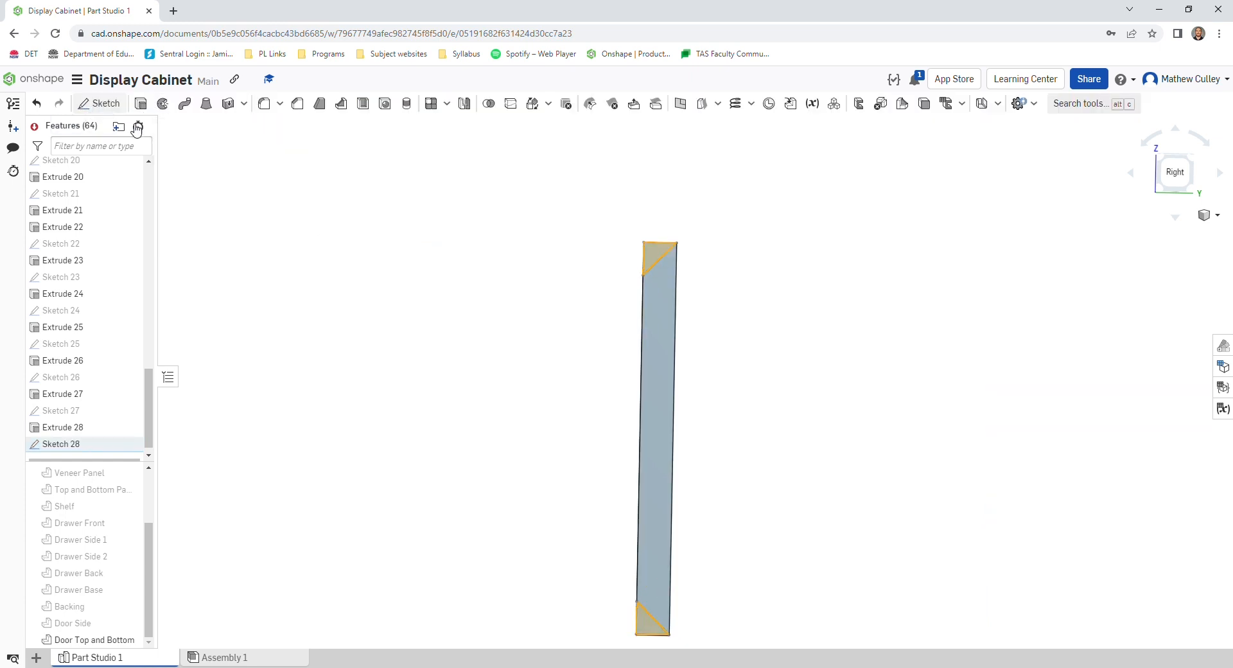
pyautogui.click(235, 161)
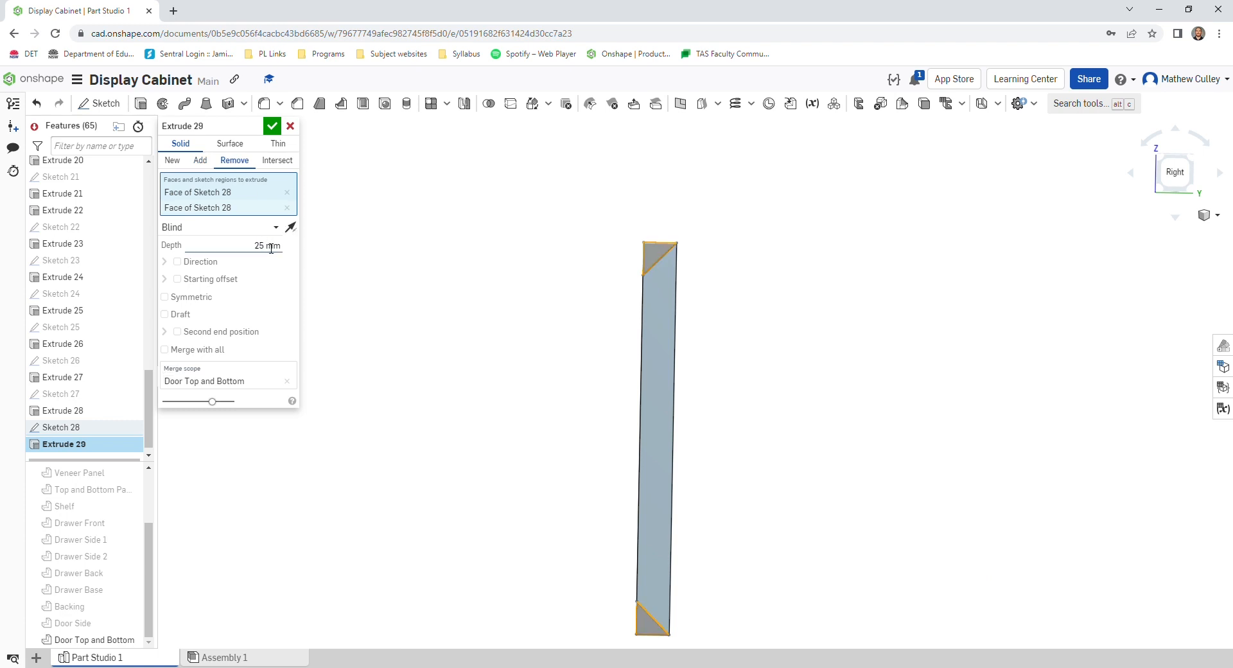
pyautogui.click(270, 245)
pyautogui.write('19')
pyautogui.press('Return')
pyautogui.click(270, 130)
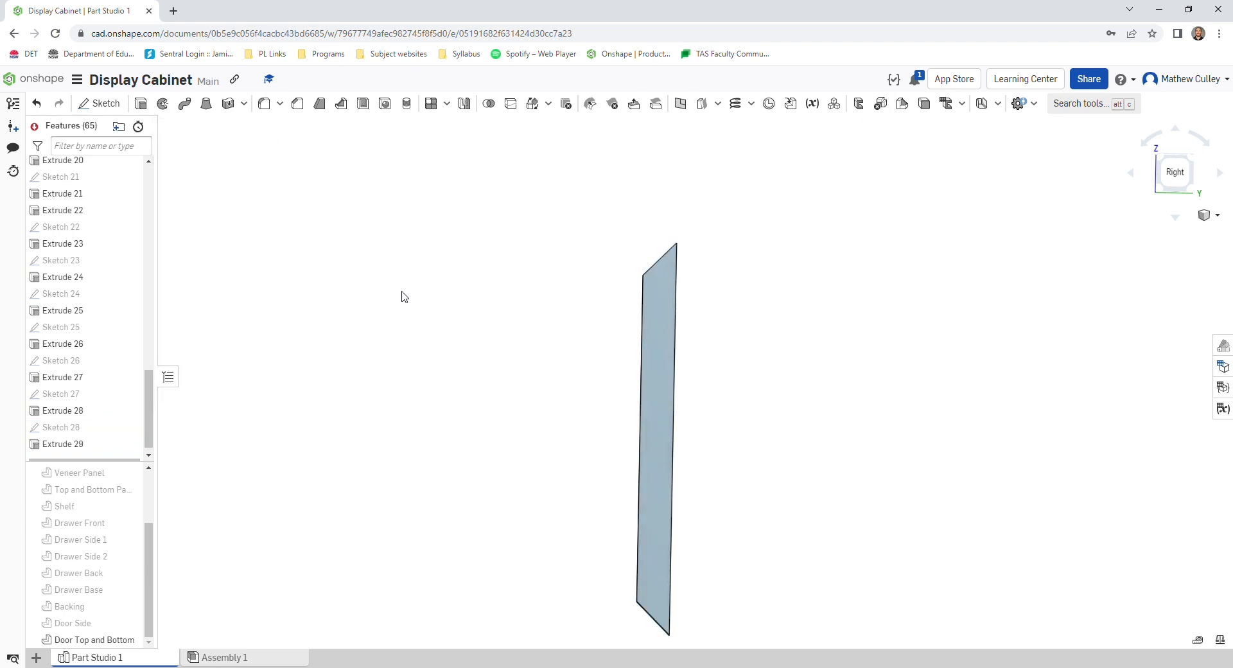
pyautogui.moveTo(413, 305); pyautogui.dragTo(438, 323, button='right')
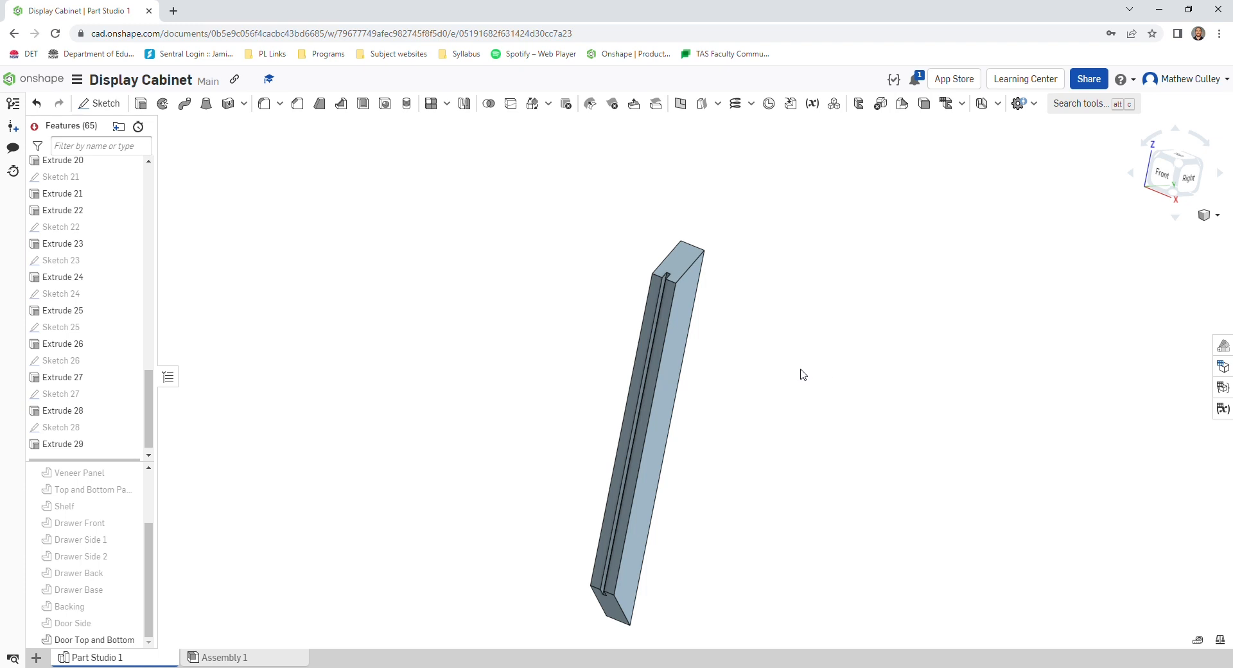
pyautogui.moveTo(809, 379); pyautogui.dragTo(789, 272, button='right')
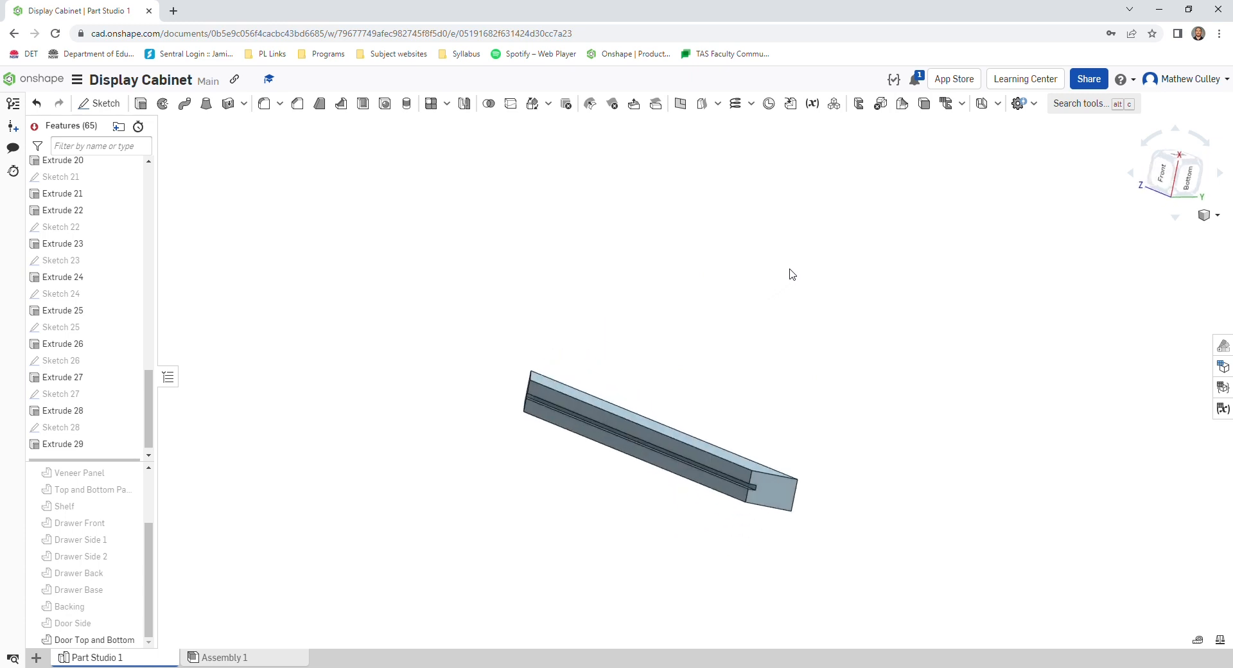